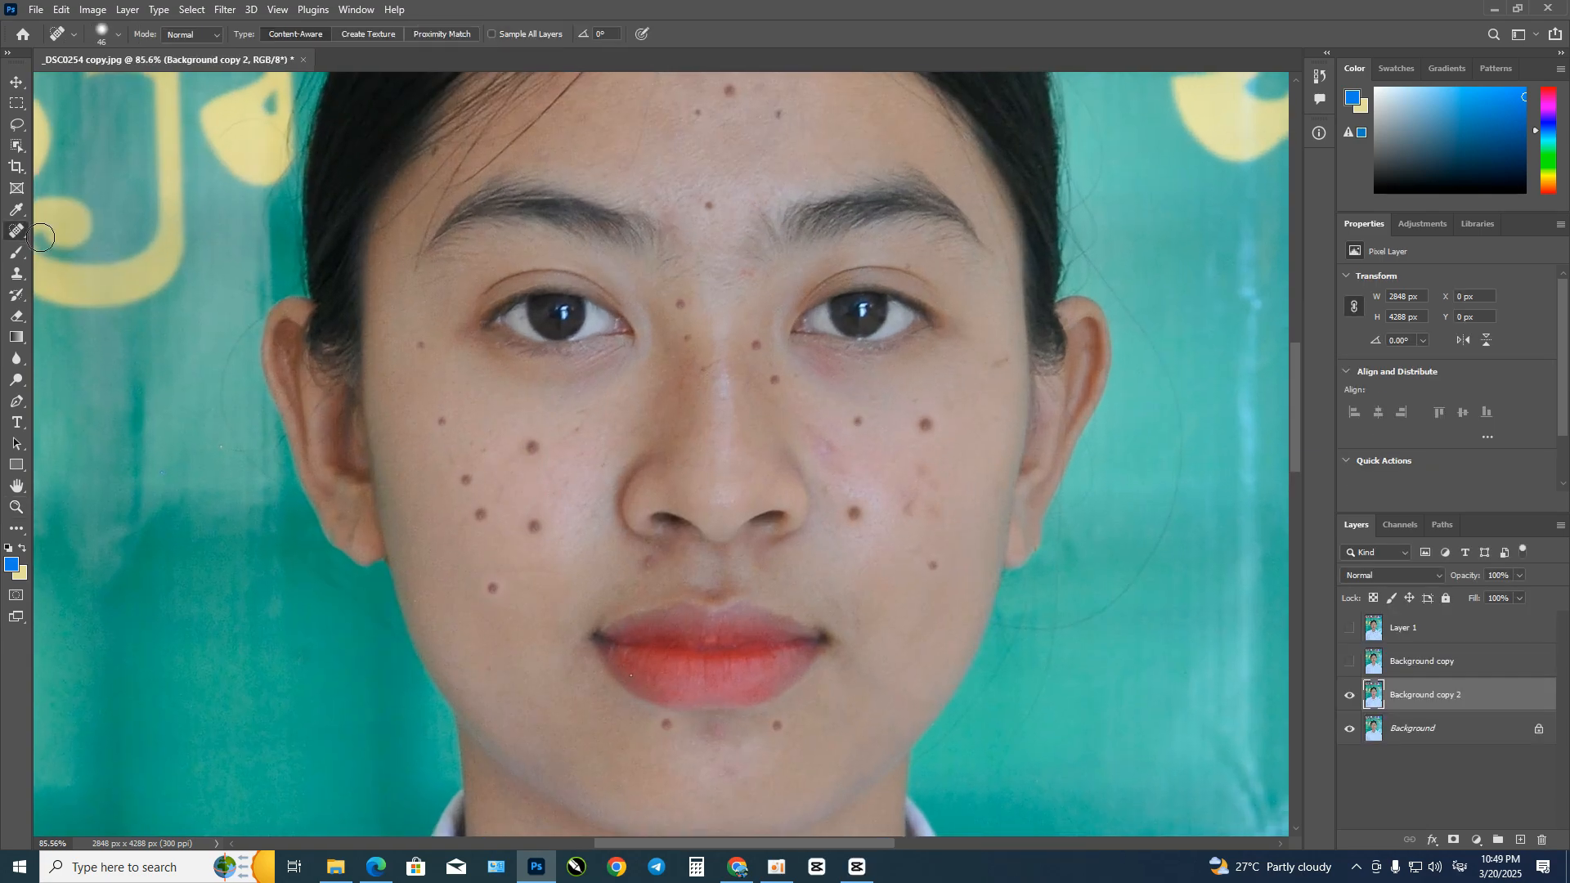
# Step: Remove the moles and red spots from both cheeks and the nose on Background copy 2 with the Spot Healing Brush
pyautogui.click(535, 513)
pyautogui.click(486, 516)
pyautogui.click(492, 576)
pyautogui.click(681, 305)
pyautogui.click(757, 343)
pyautogui.click(857, 422)
pyautogui.click(923, 424)
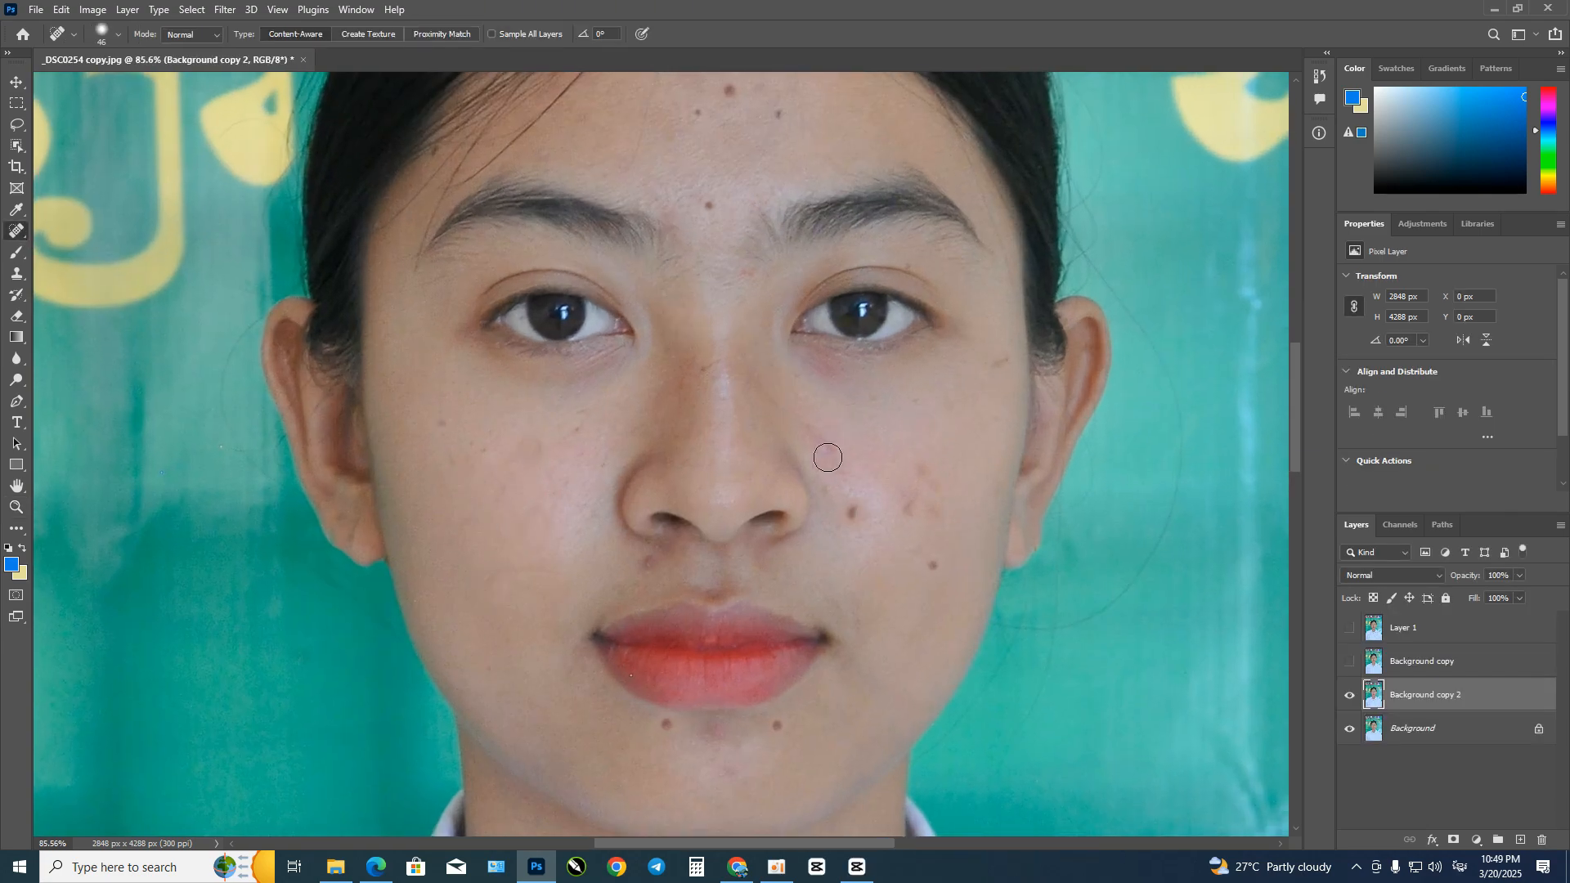
pyautogui.click(828, 455)
pyautogui.click(925, 517)
pyautogui.click(852, 513)
# Step: Heal the moles on the forehead with the Spot Healing Brush
pyautogui.moveTo(747, 181); pyautogui.dragTo(720, 327)
pyautogui.click(702, 238)
pyautogui.click(670, 260)
# Step: Heal the remaining moles on the lower cheek, on the chin and above the upper lip
pyautogui.moveTo(682, 409); pyautogui.dragTo(673, 253)
pyautogui.click(896, 556)
pyautogui.click(740, 717)
pyautogui.click(633, 720)
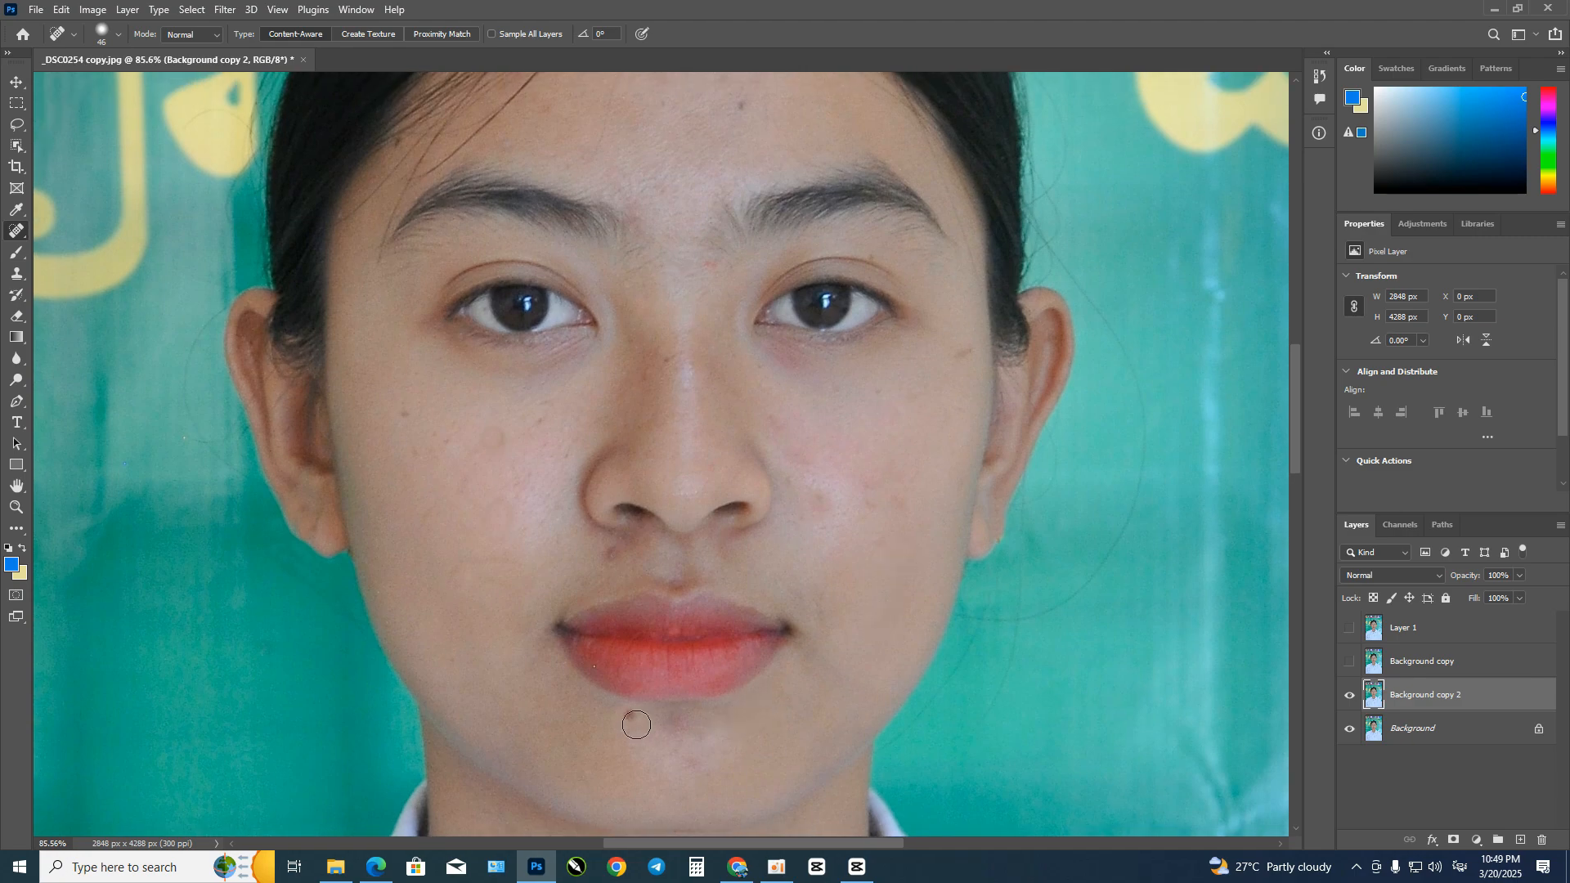
pyautogui.click(607, 553)
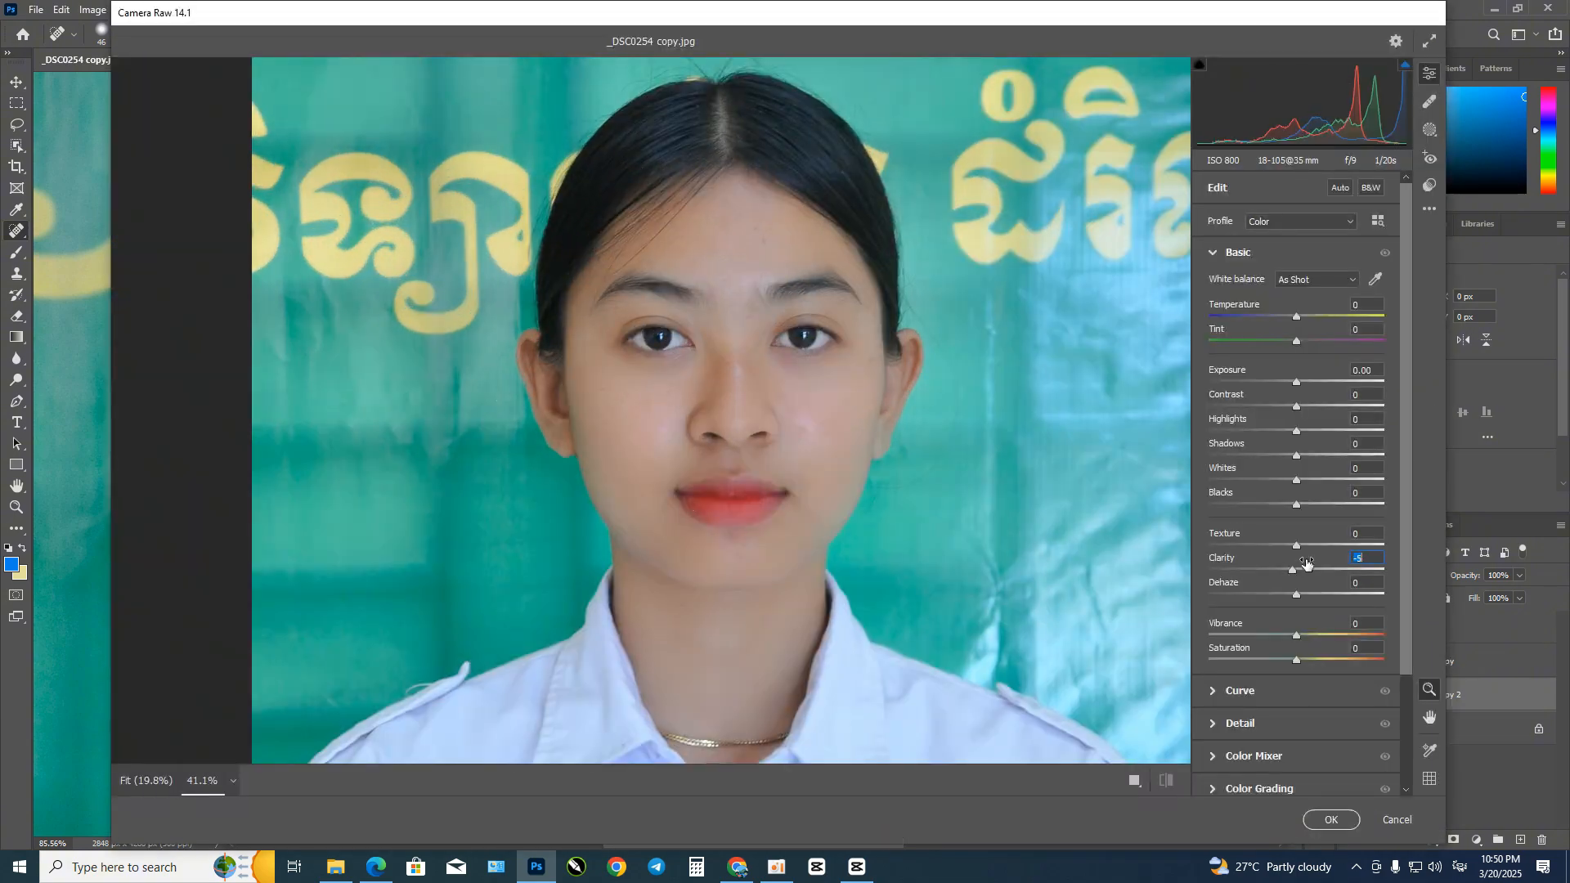
# Step: Raise Shadows to +11 in the Camera Raw Filter
pyautogui.moveTo(1296, 455); pyautogui.dragTo(1317, 450)
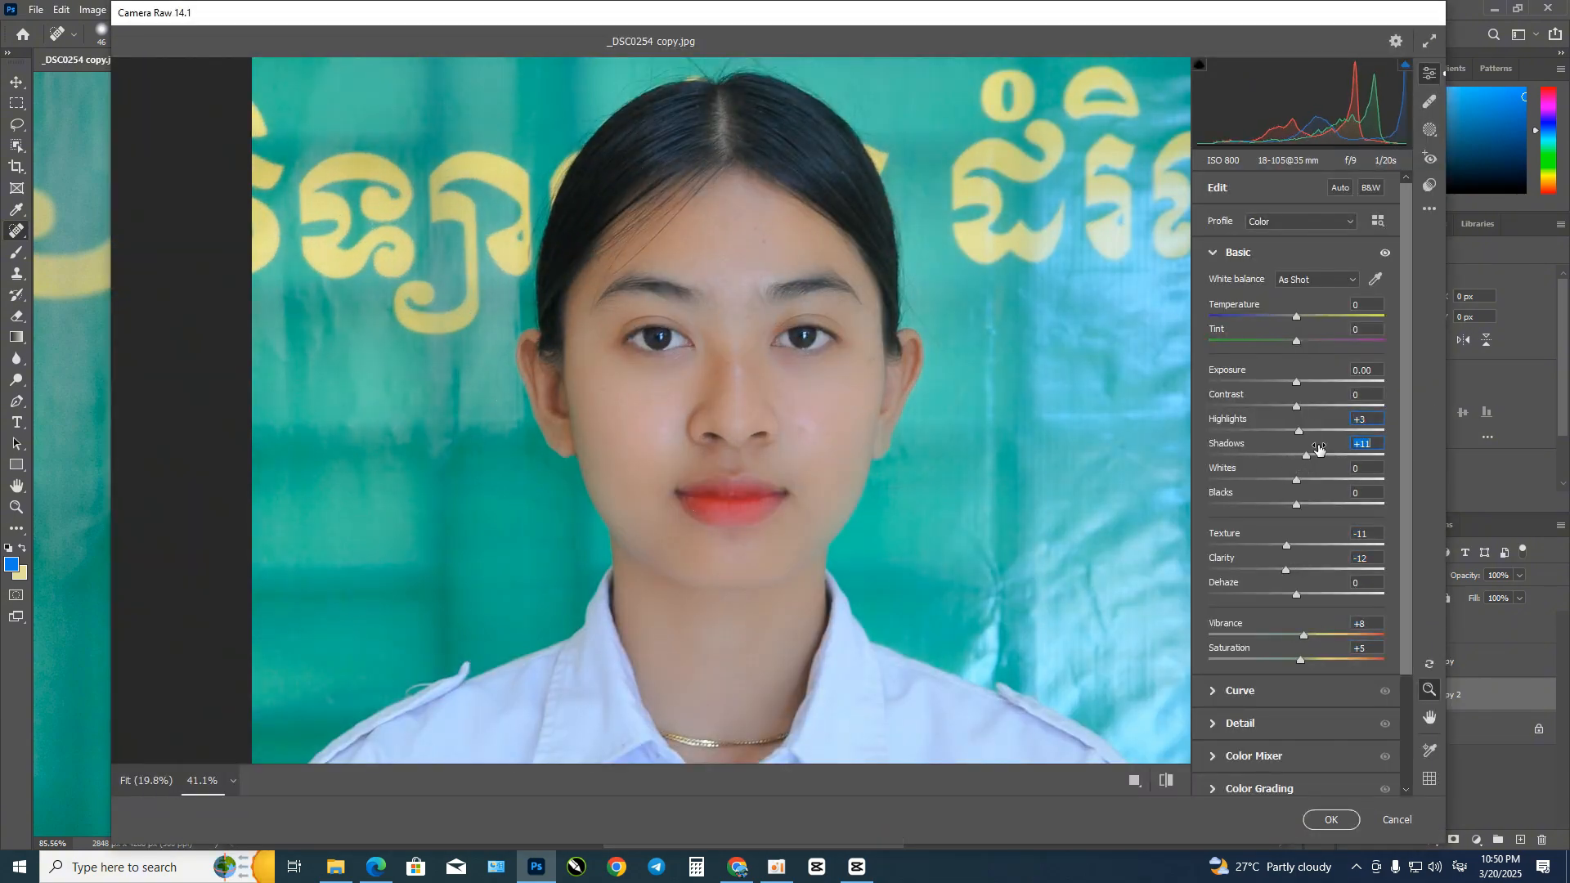
pyautogui.scroll(-5, 1317, 450)
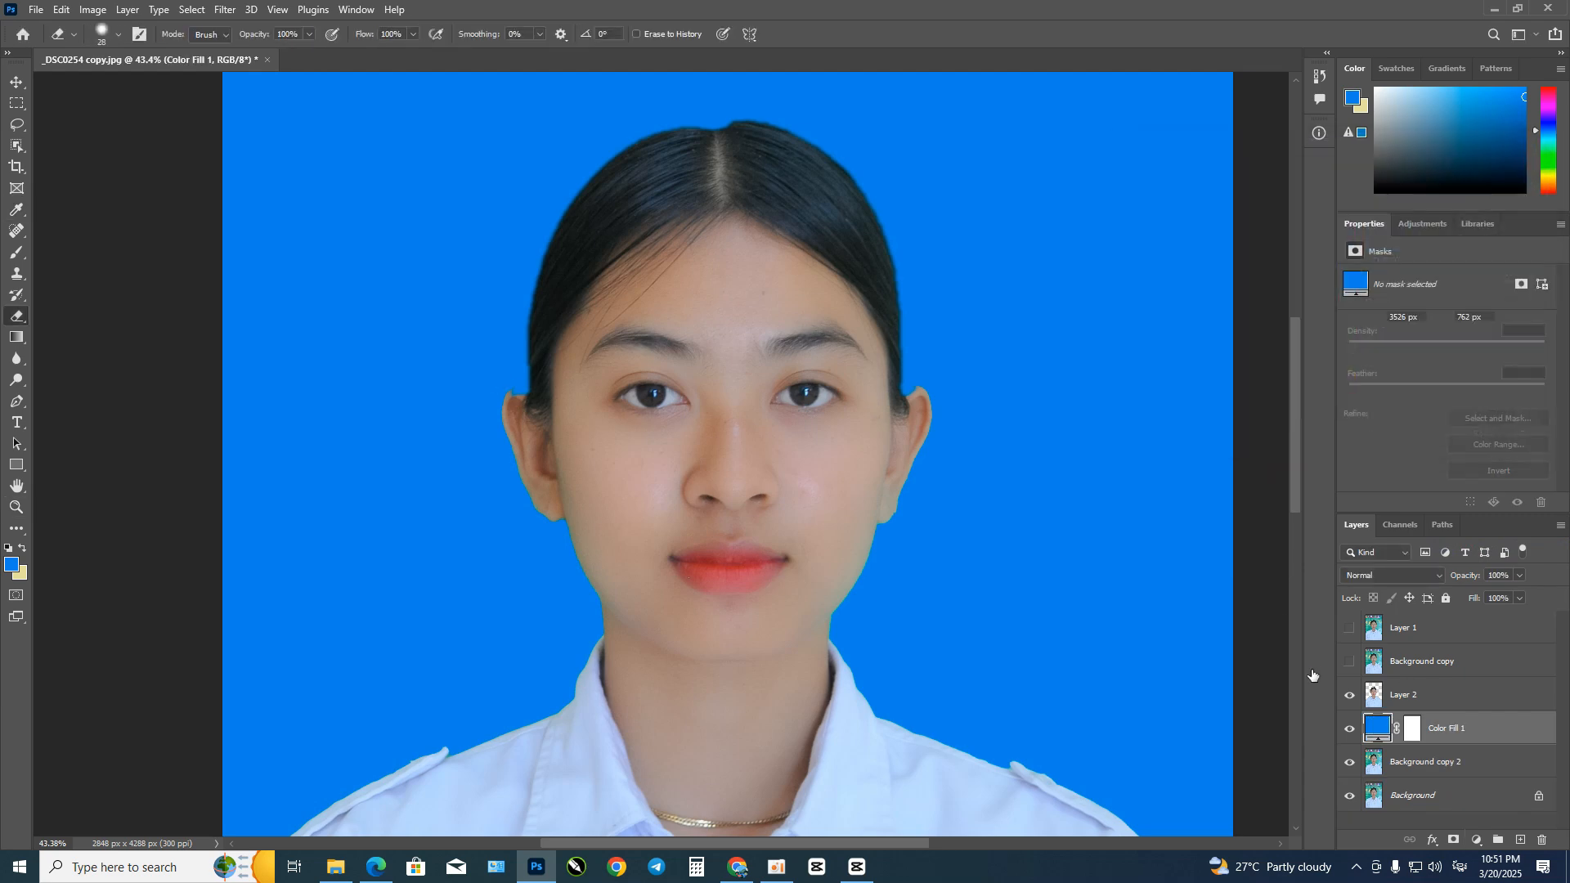
pyautogui.rightClick(941, 393)
pyautogui.press('Escape')
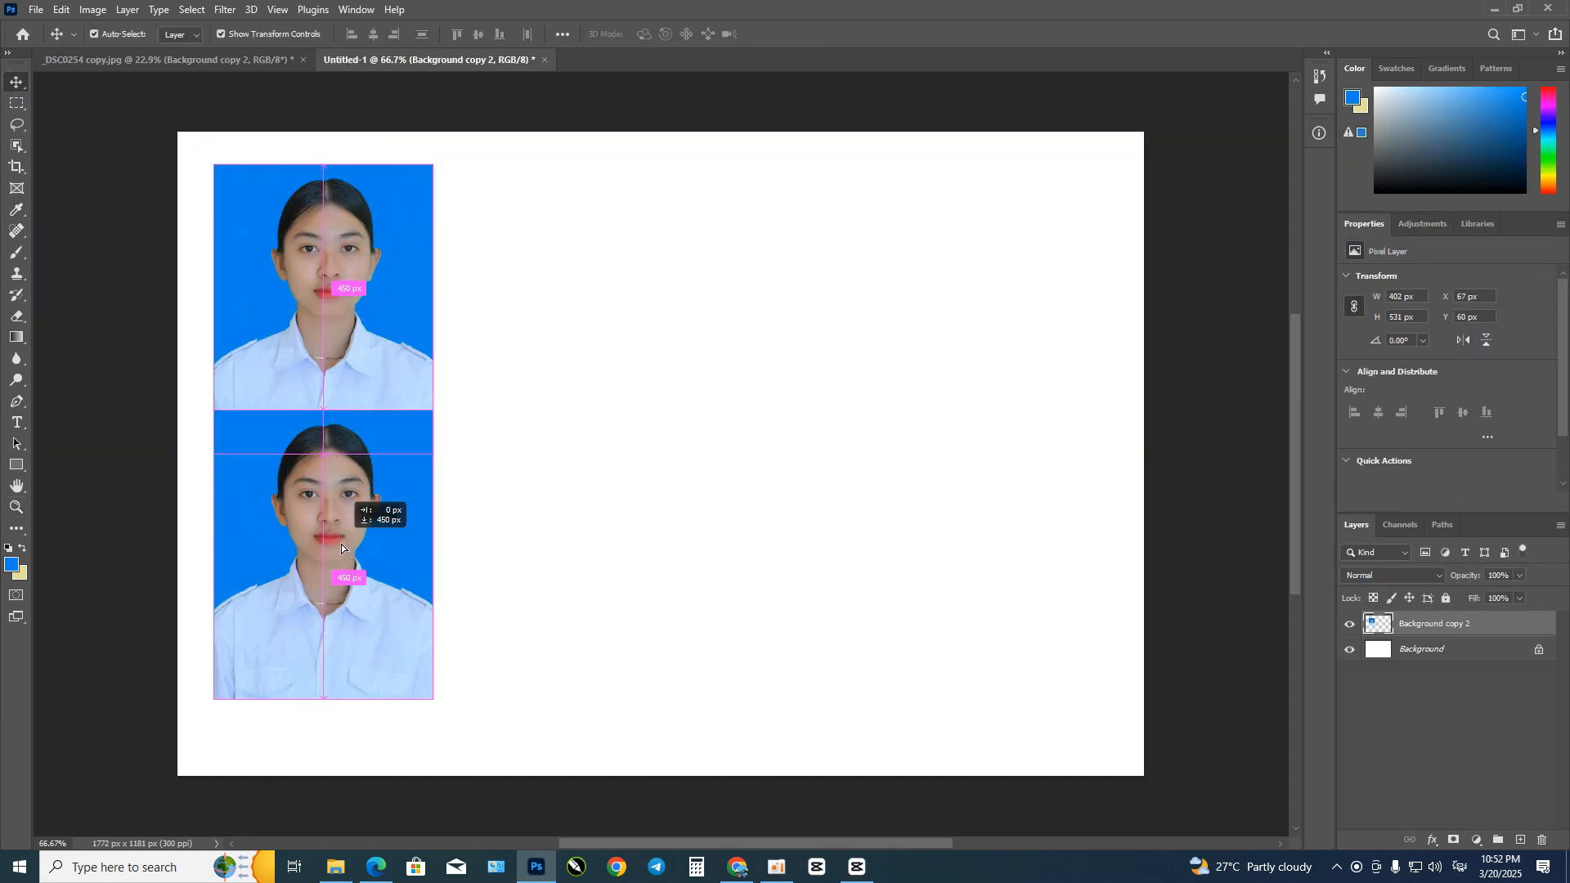
# Step: Duplicate the finished portrait below the original and across the white sheet to form two rows of four, and select all the copies
pyautogui.moveTo(341, 543); pyautogui.dragTo(340, 585)
pyautogui.moveTo(507, 587); pyautogui.dragTo(380, 391)
pyautogui.moveTo(384, 393); pyautogui.dragTo(612, 394)
pyautogui.moveTo(700, 507); pyautogui.dragTo(340, 339)
pyautogui.moveTo(389, 360); pyautogui.dragTo(845, 360)
pyautogui.moveTo(1185, 690); pyautogui.dragTo(370, 331)
pyautogui.moveTo(371, 331); pyautogui.dragTo(368, 331)
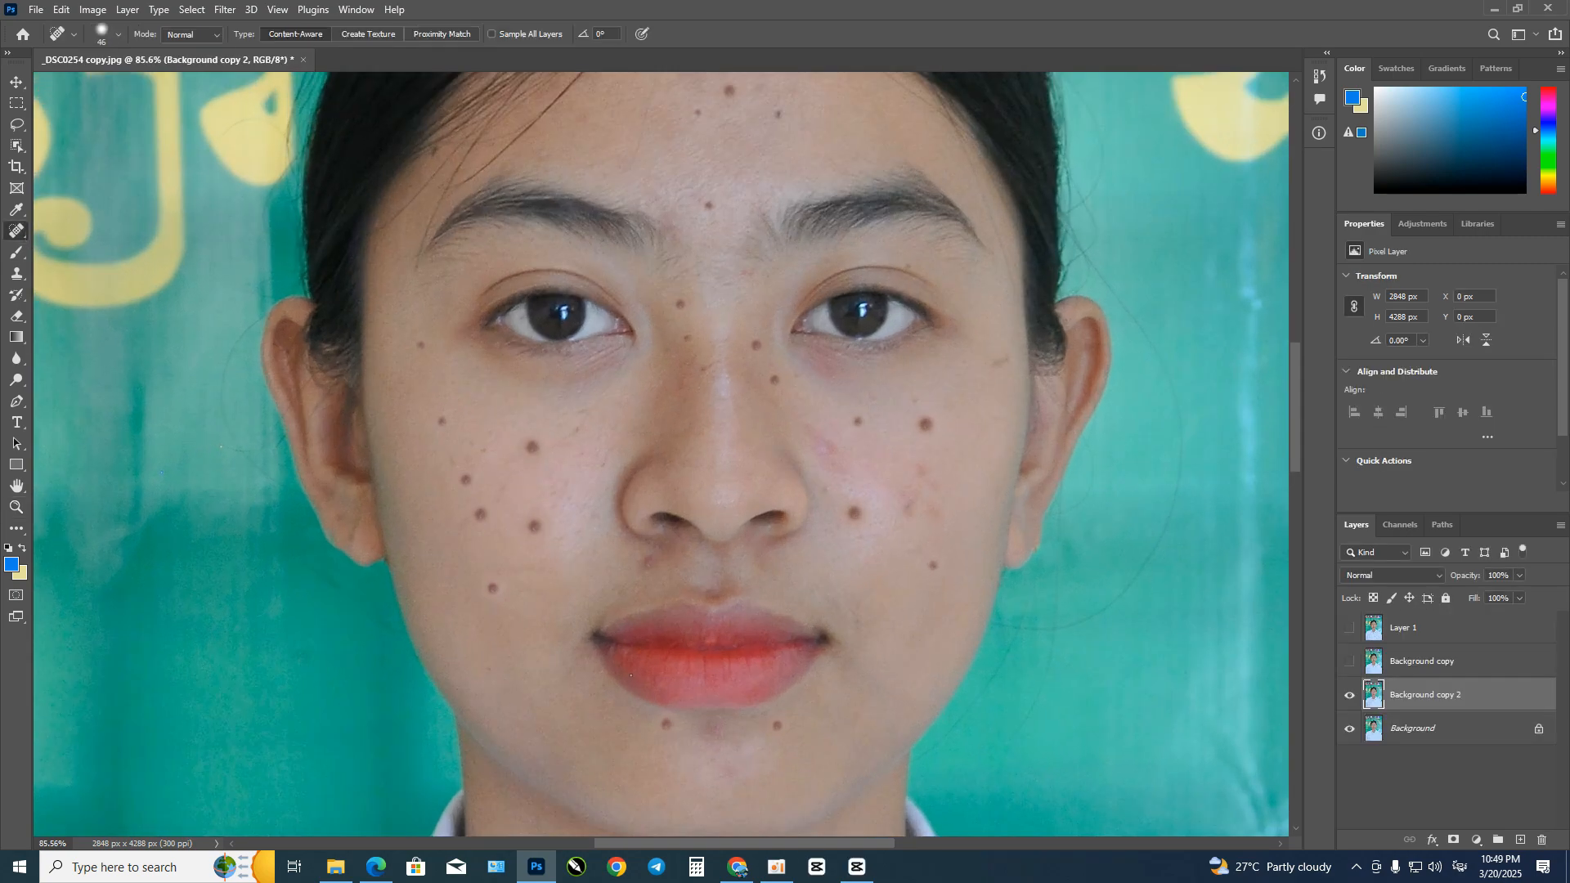
# Step: Spot-heal the moles on both cheeks and the nose bridge on Background copy 2
pyautogui.click(495, 516)
pyautogui.click(535, 528)
pyautogui.click(464, 482)
pyautogui.click(422, 353)
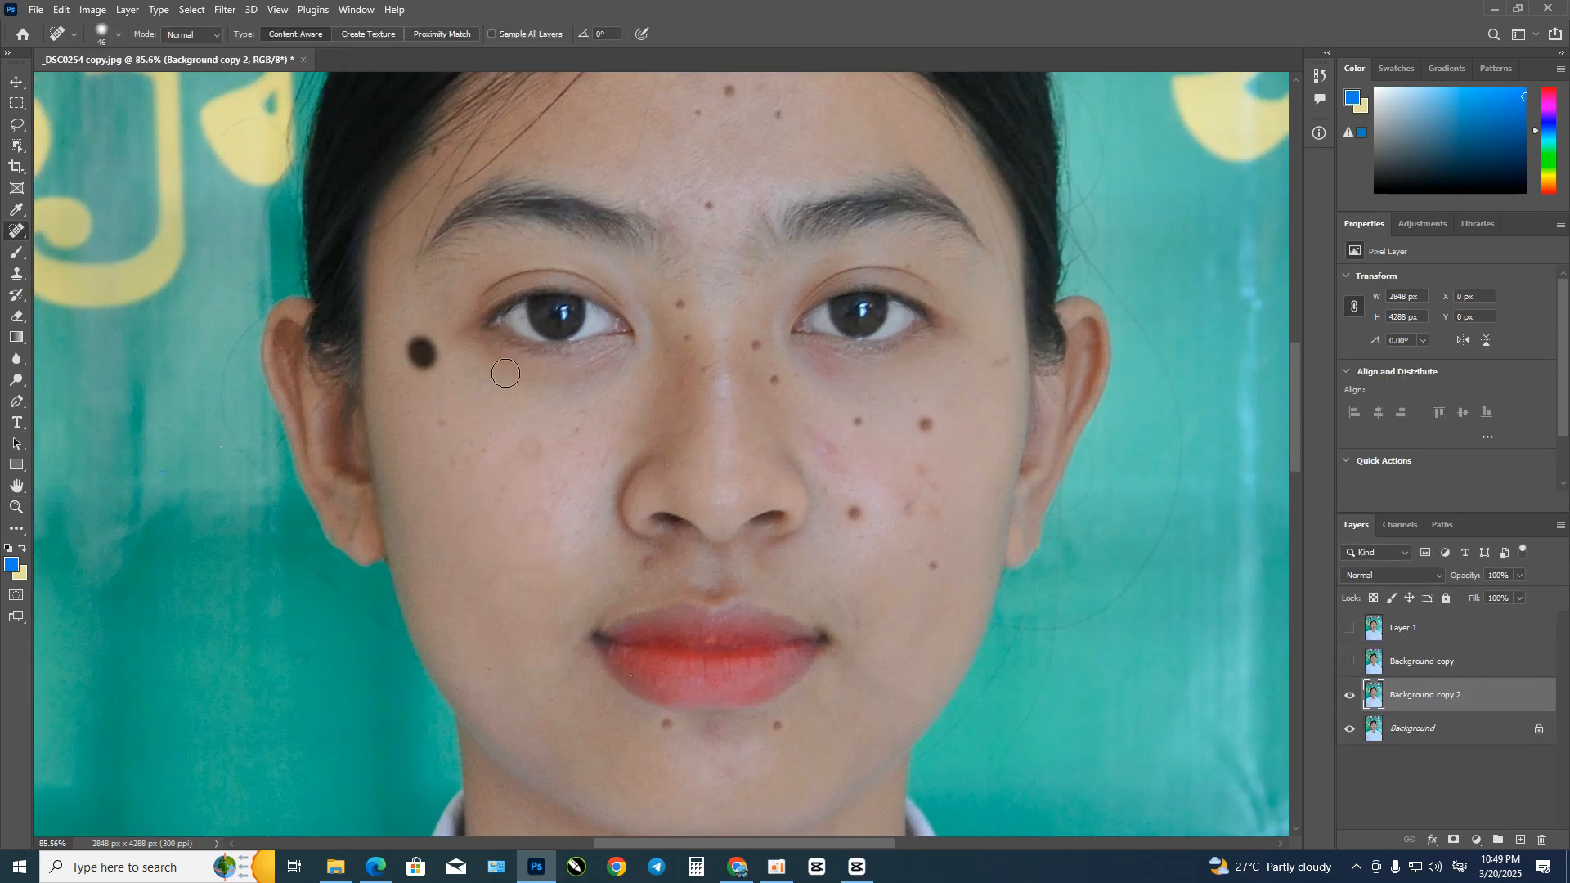
pyautogui.click(686, 339)
pyautogui.click(857, 421)
pyautogui.click(925, 424)
pyautogui.click(854, 515)
pyautogui.click(912, 504)
# Step: Spot-heal the mole between the eyebrows and the moles higher on the forehead
pyautogui.click(709, 204)
pyautogui.moveTo(719, 197); pyautogui.dragTo(687, 344)
pyautogui.moveTo(698, 237); pyautogui.dragTo(678, 254)
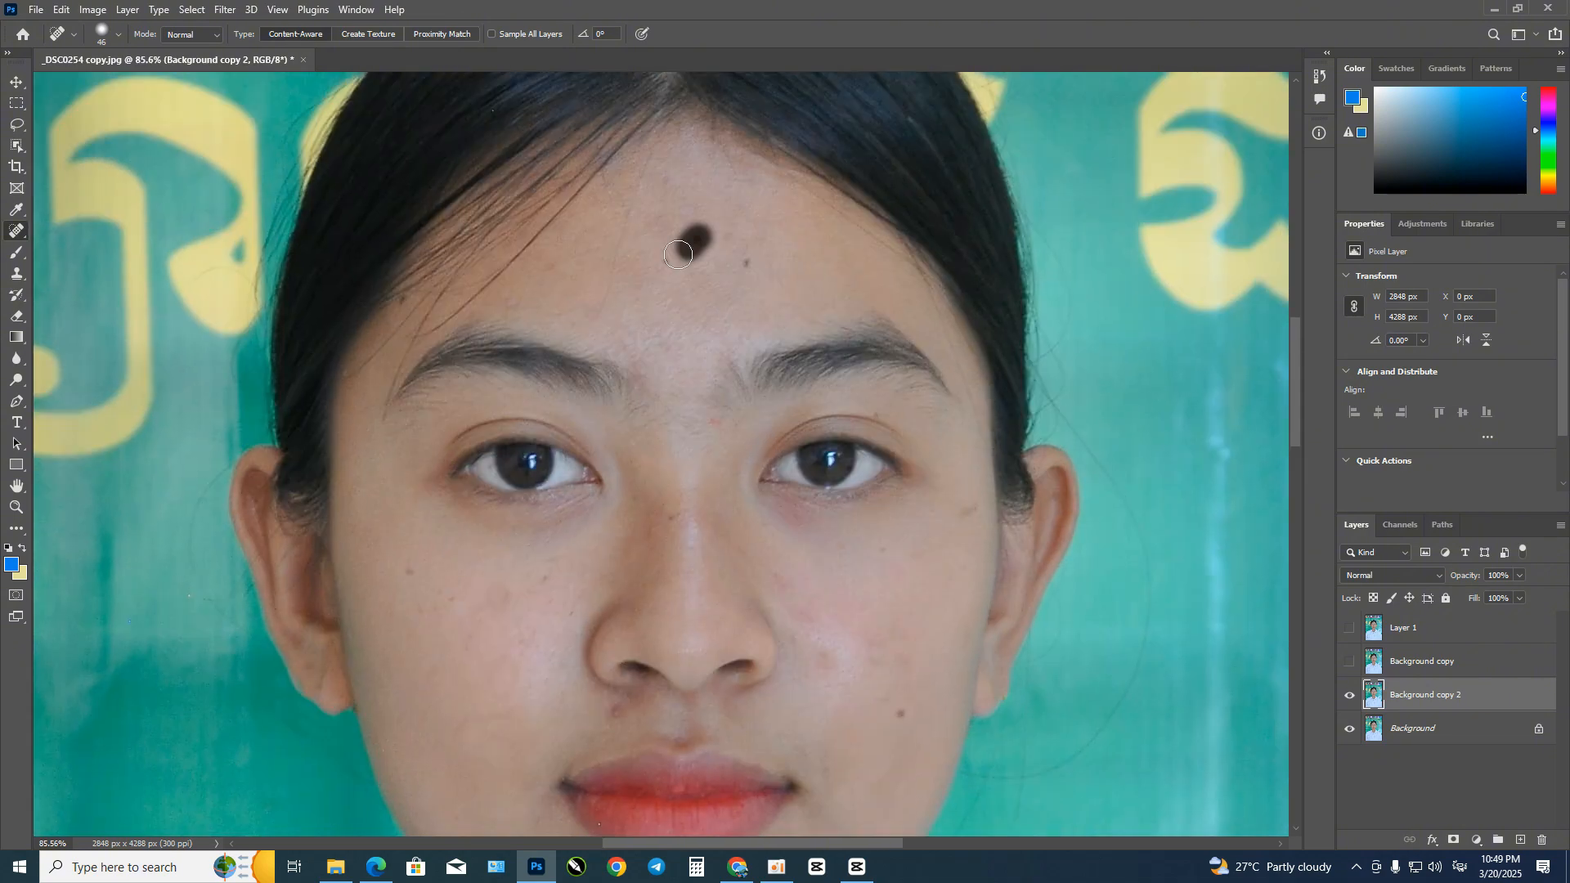
# Step: Spot-heal the marks on the lower cheek, chin, upper lip area and beside the nose
pyautogui.moveTo(683, 420); pyautogui.dragTo(677, 263)
pyautogui.click(900, 557)
pyautogui.click(730, 714)
pyautogui.click(631, 715)
pyautogui.click(610, 554)
pyautogui.click(823, 510)
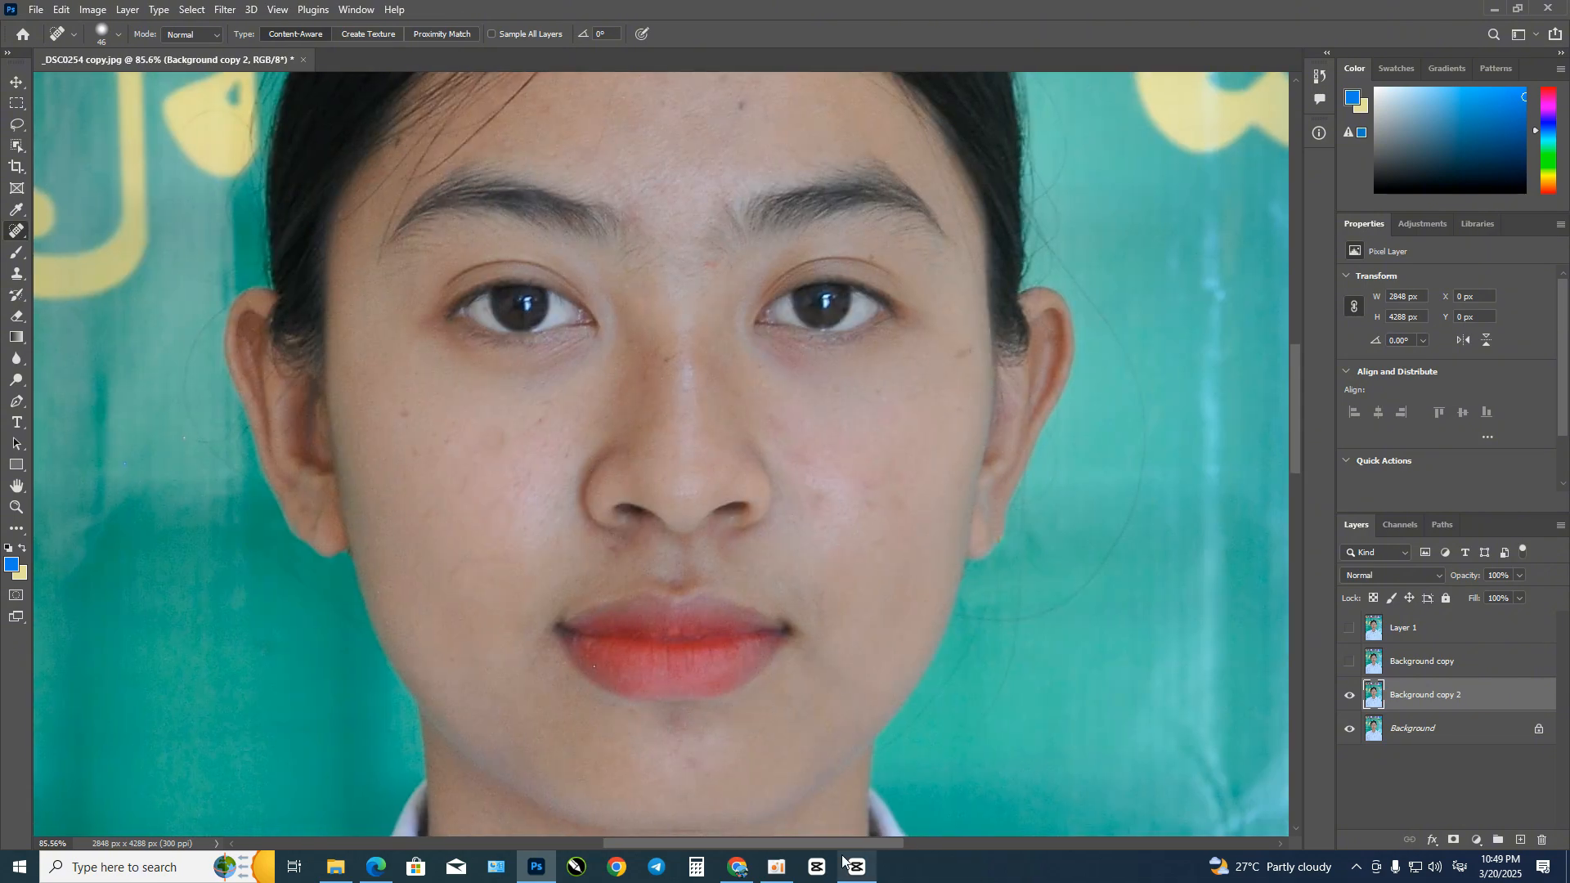
# Step: Smooth the skin on Background copy 2 with the skin-retouching plug-in filter and apply the result
pyautogui.click(776, 866)
pyautogui.click(225, 10)
pyautogui.moveTo(290, 385)
pyautogui.click(458, 382)
pyautogui.moveTo(1445, 652)
pyautogui.mouseDown()
pyautogui.moveTo(1464, 652)
pyautogui.moveTo(1456, 670)
pyautogui.mouseUp()
pyautogui.click(1404, 58)
# Step: Apply the Camera Raw Filter to Background copy 2 with Clarity at -12 and a negative Texture value
pyautogui.click(225, 10)
pyautogui.click(262, 131)
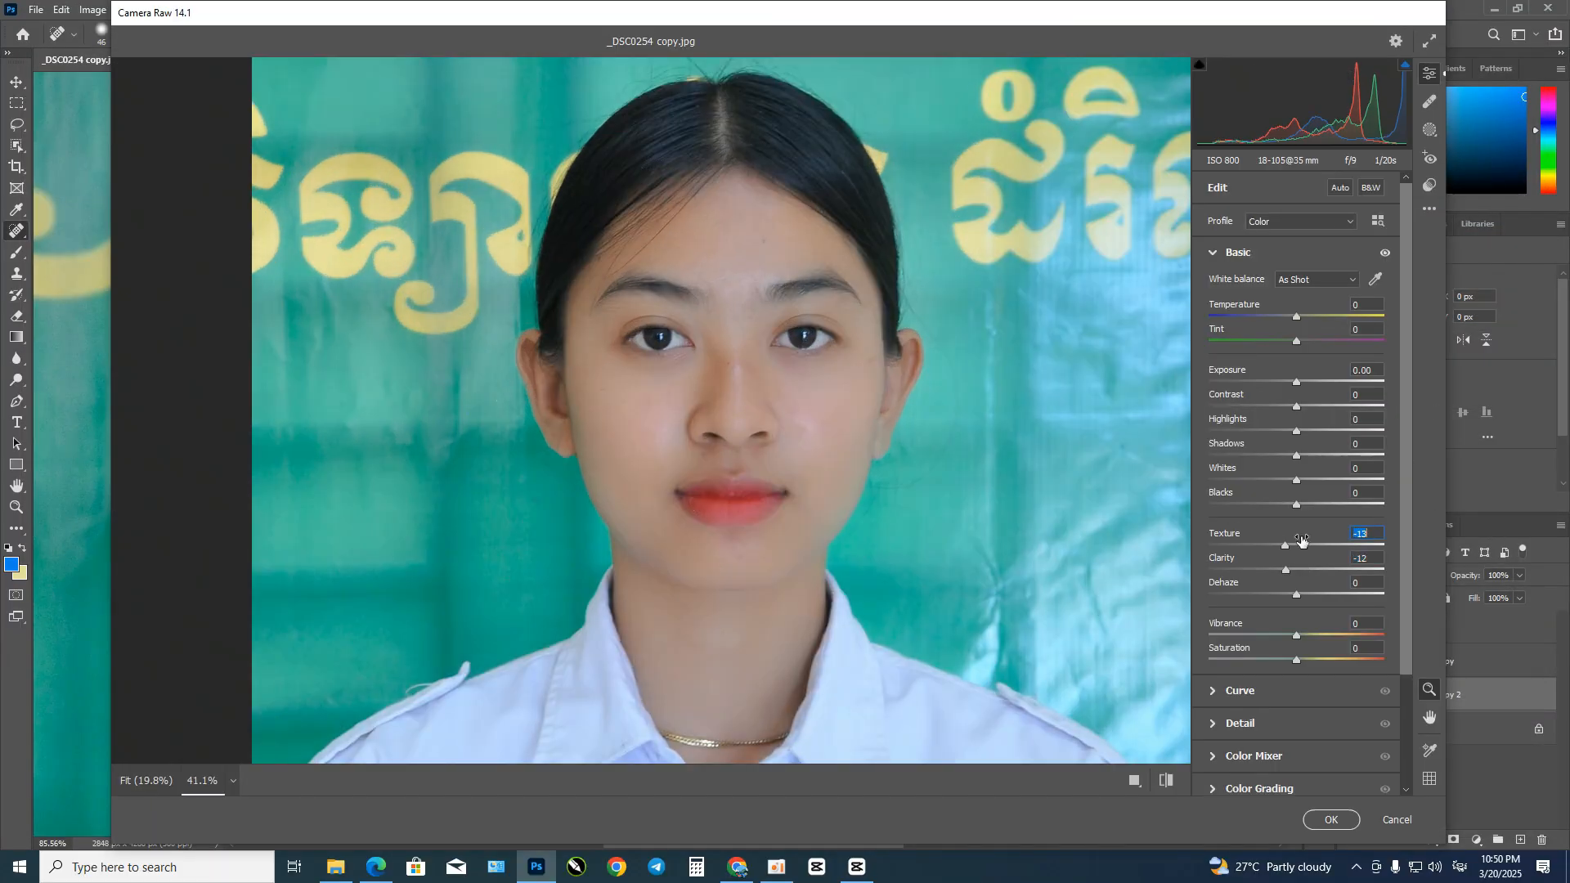
pyautogui.click(1331, 820)
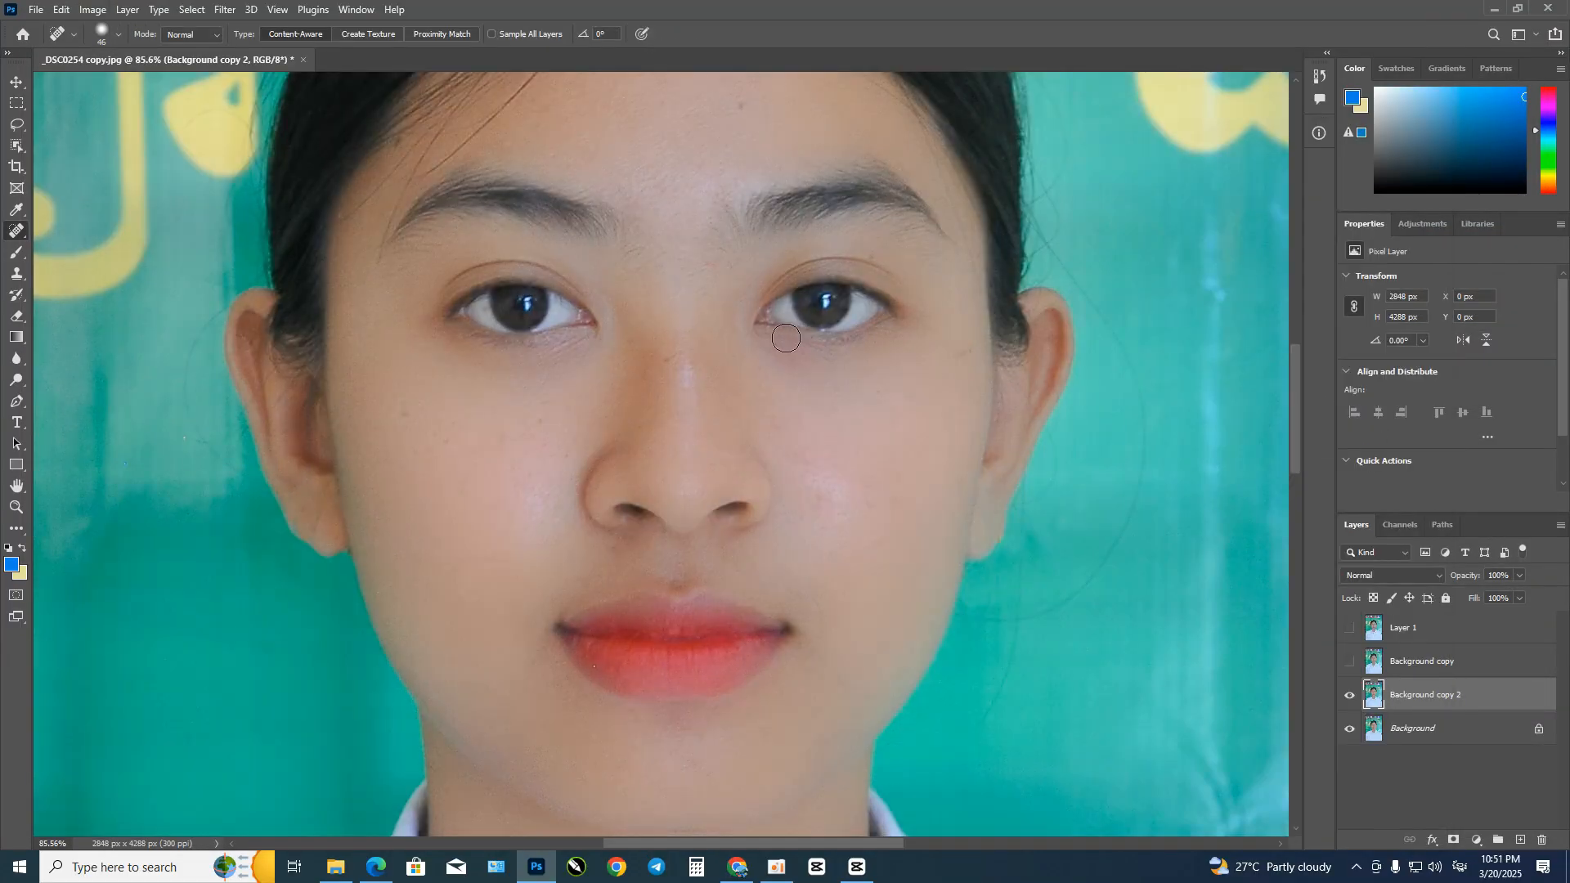
# Step: Select the subject automatically and copy the selection onto a new layer
pyautogui.press('z')
pyautogui.moveTo(752, 549); pyautogui.dragTo(707, 550)
pyautogui.click(776, 867)
pyautogui.click(191, 10)
pyautogui.click(213, 215)
pyautogui.hotkey('ctrl', 'j')
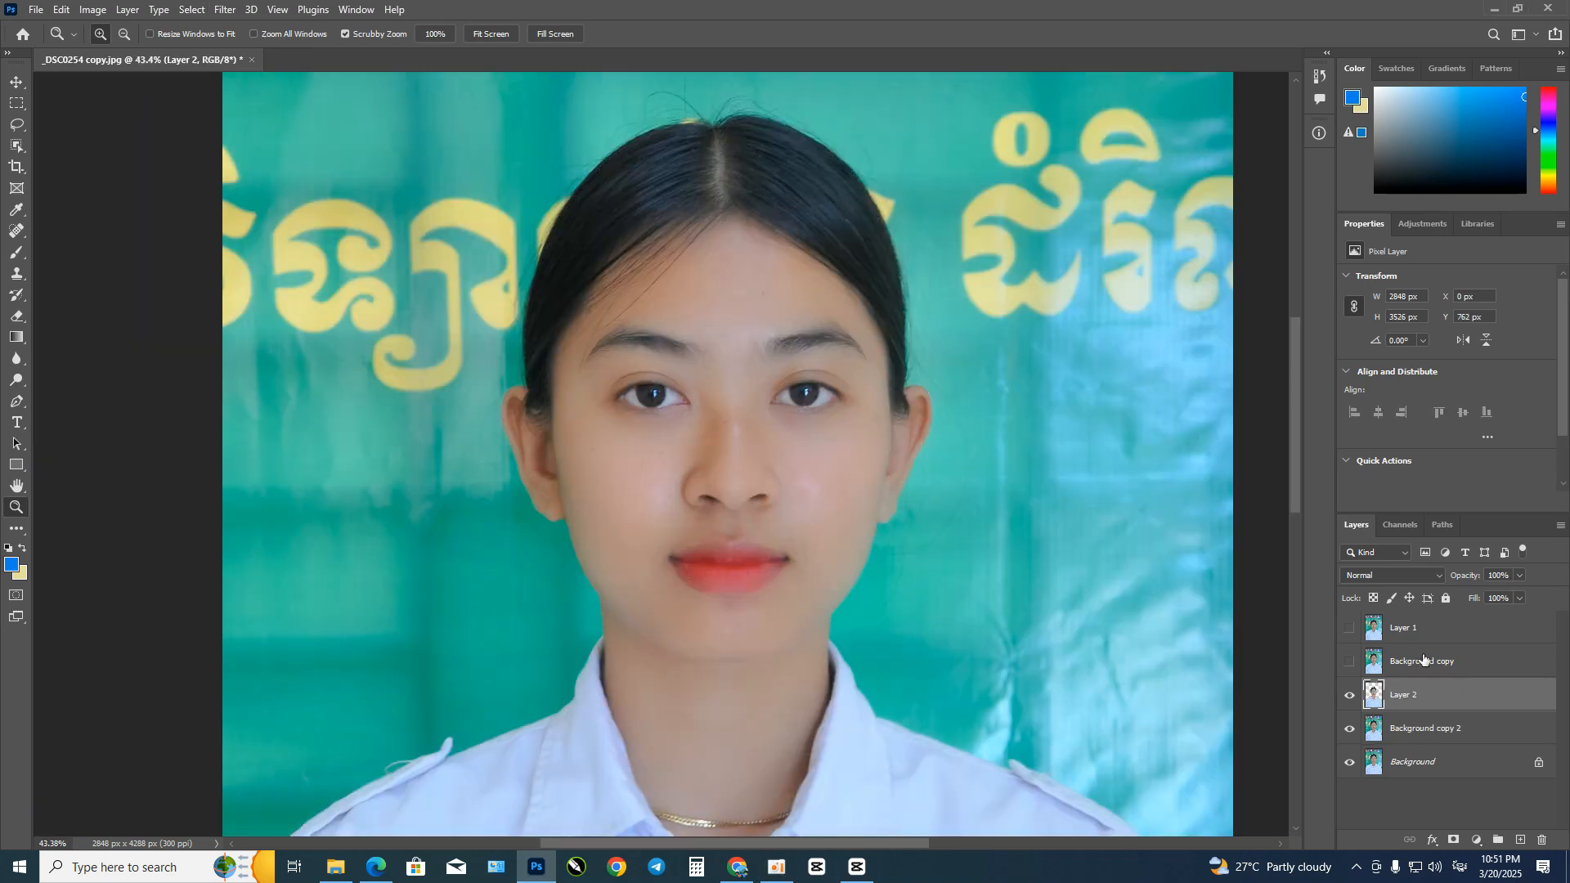
# Step: Add a blue Solid Color fill layer directly above Background copy 2
pyautogui.click(1425, 727)
pyautogui.click(1476, 840)
pyautogui.click(1503, 547)
pyautogui.press('Return')
# Step: Switch to the Eraser on the cut-out subject layer and adjust its brush size
pyautogui.click(1419, 694)
pyautogui.press('e')
pyautogui.rightClick(937, 384)
pyautogui.moveTo(1042, 468); pyautogui.dragTo(1034, 468)
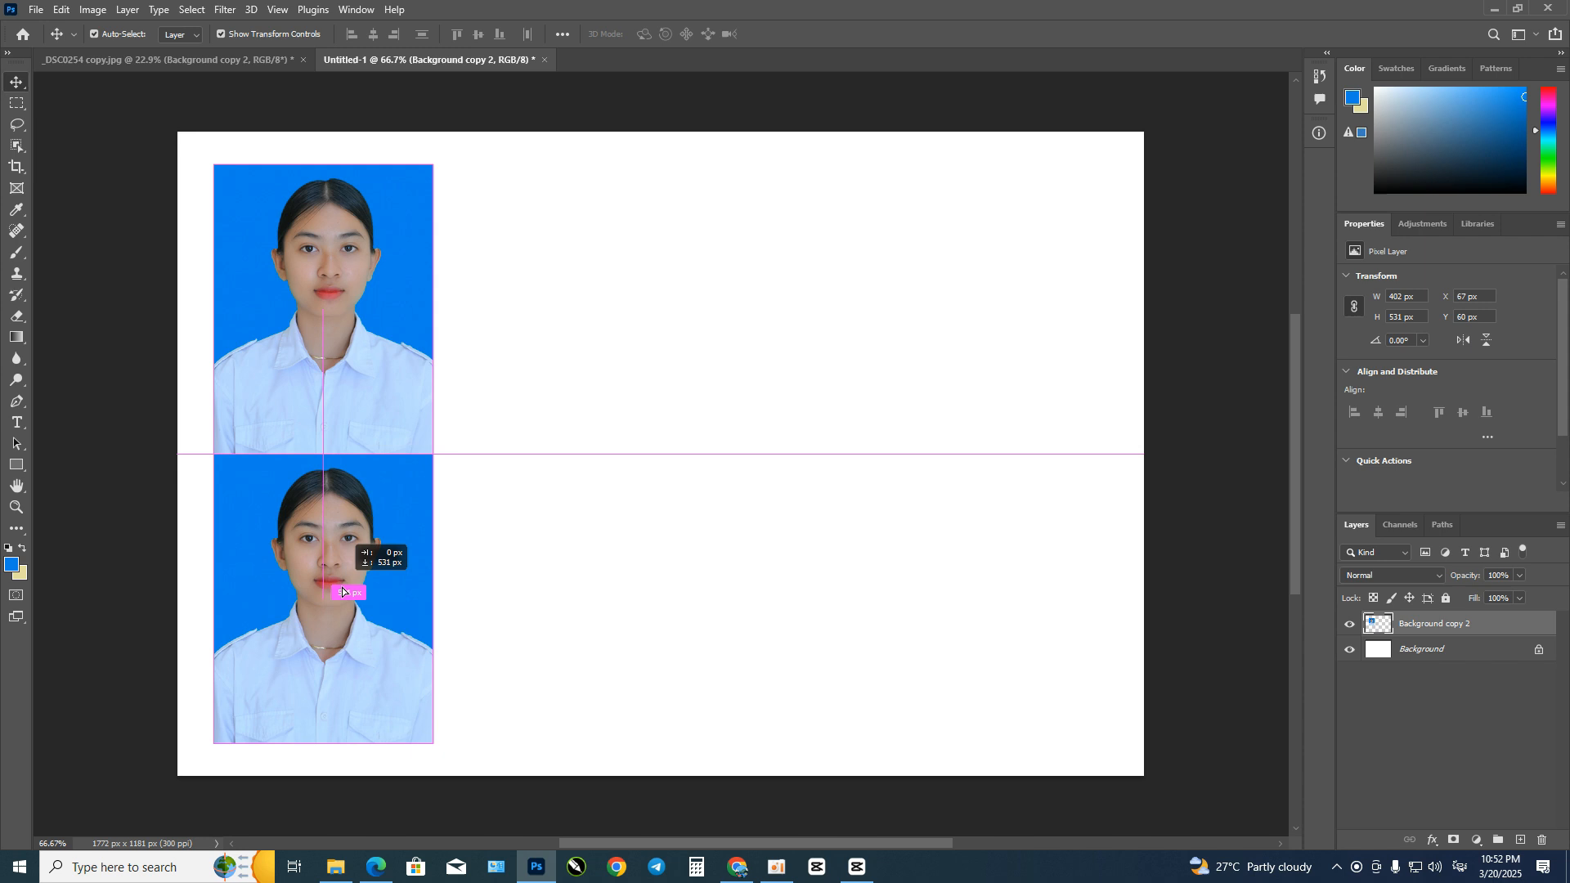
# Step: Place a portrait copy 531 px below the original, duplicate the pair across the sheet into four columns, and select all portraits
pyautogui.moveTo(342, 587); pyautogui.dragTo(341, 588)
pyautogui.keyDown('shift'); pyautogui.click(382, 396); pyautogui.keyUp('shift')
pyautogui.moveTo(384, 395); pyautogui.dragTo(615, 399)
pyautogui.keyDown('shift'); pyautogui.click(384, 532); pyautogui.keyUp('shift')
pyautogui.keyDown('shift'); pyautogui.click(397, 366); pyautogui.keyUp('shift')
pyautogui.moveTo(397, 366); pyautogui.dragTo(852, 366)
pyautogui.moveTo(1220, 674); pyautogui.dragTo(368, 331)
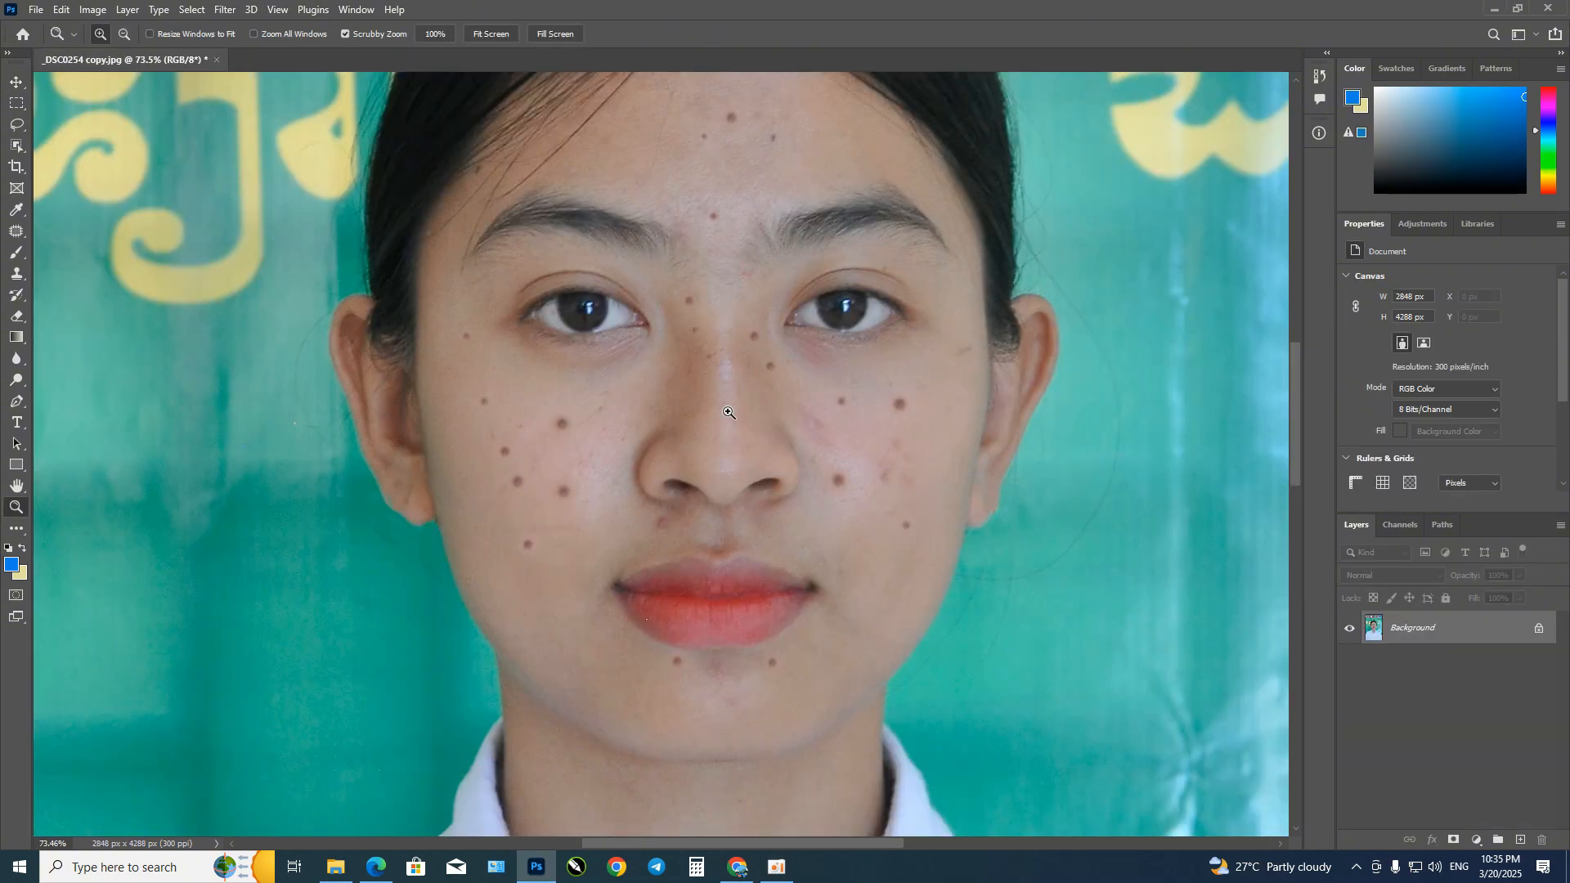
# Step: Duplicate the Background layer of the unretouched portrait
pyautogui.moveTo(734, 409); pyautogui.dragTo(858, 523)
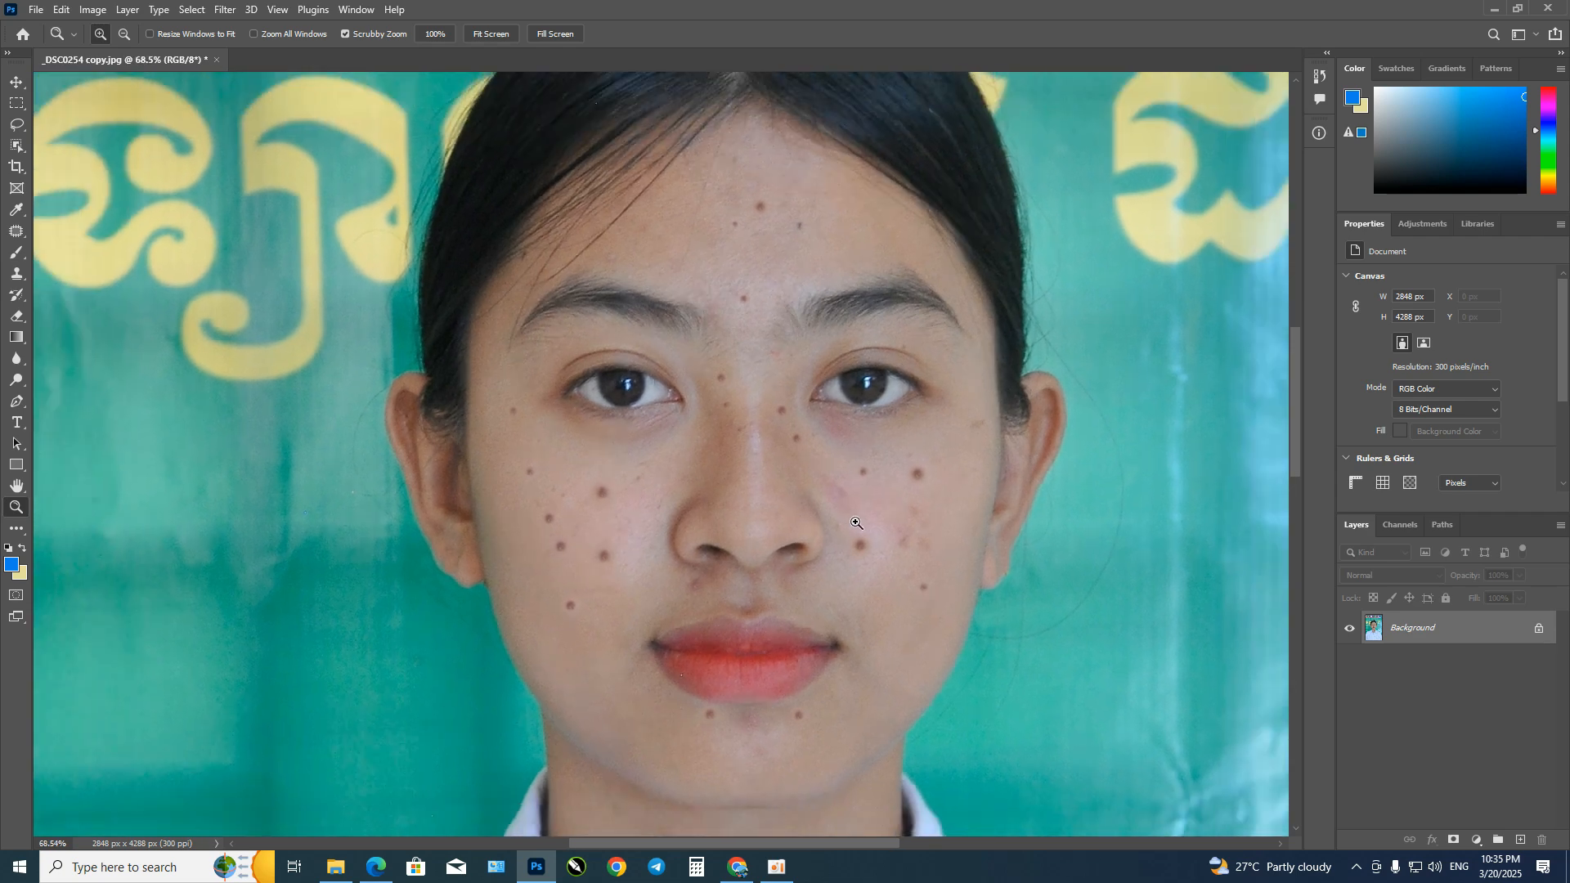
pyautogui.moveTo(804, 448); pyautogui.dragTo(789, 395)
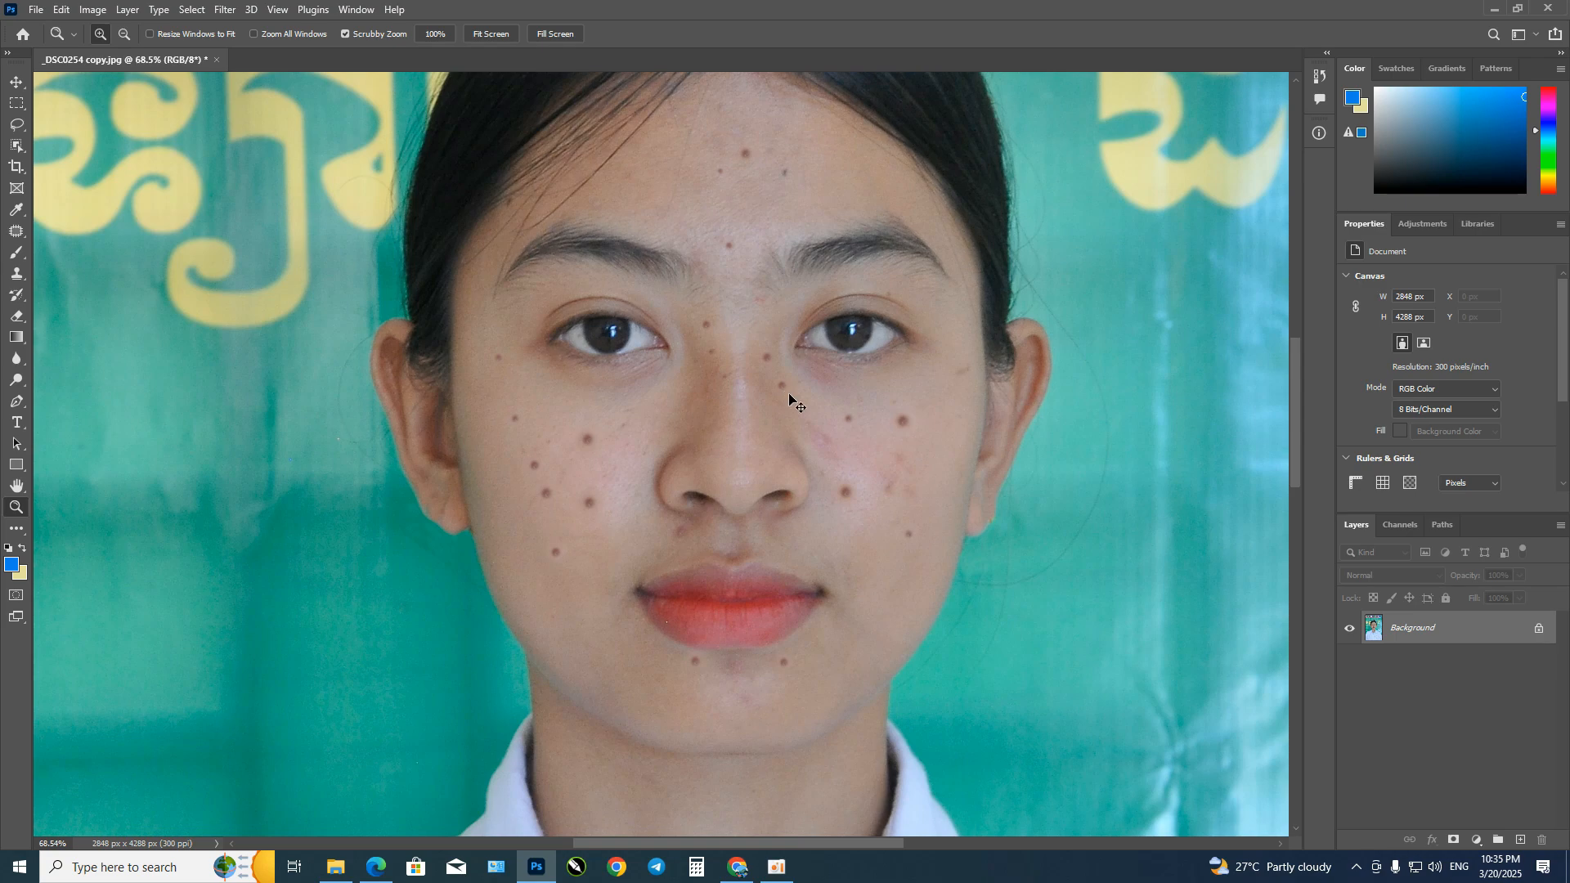
pyautogui.hotkey('ctrl', 'j')
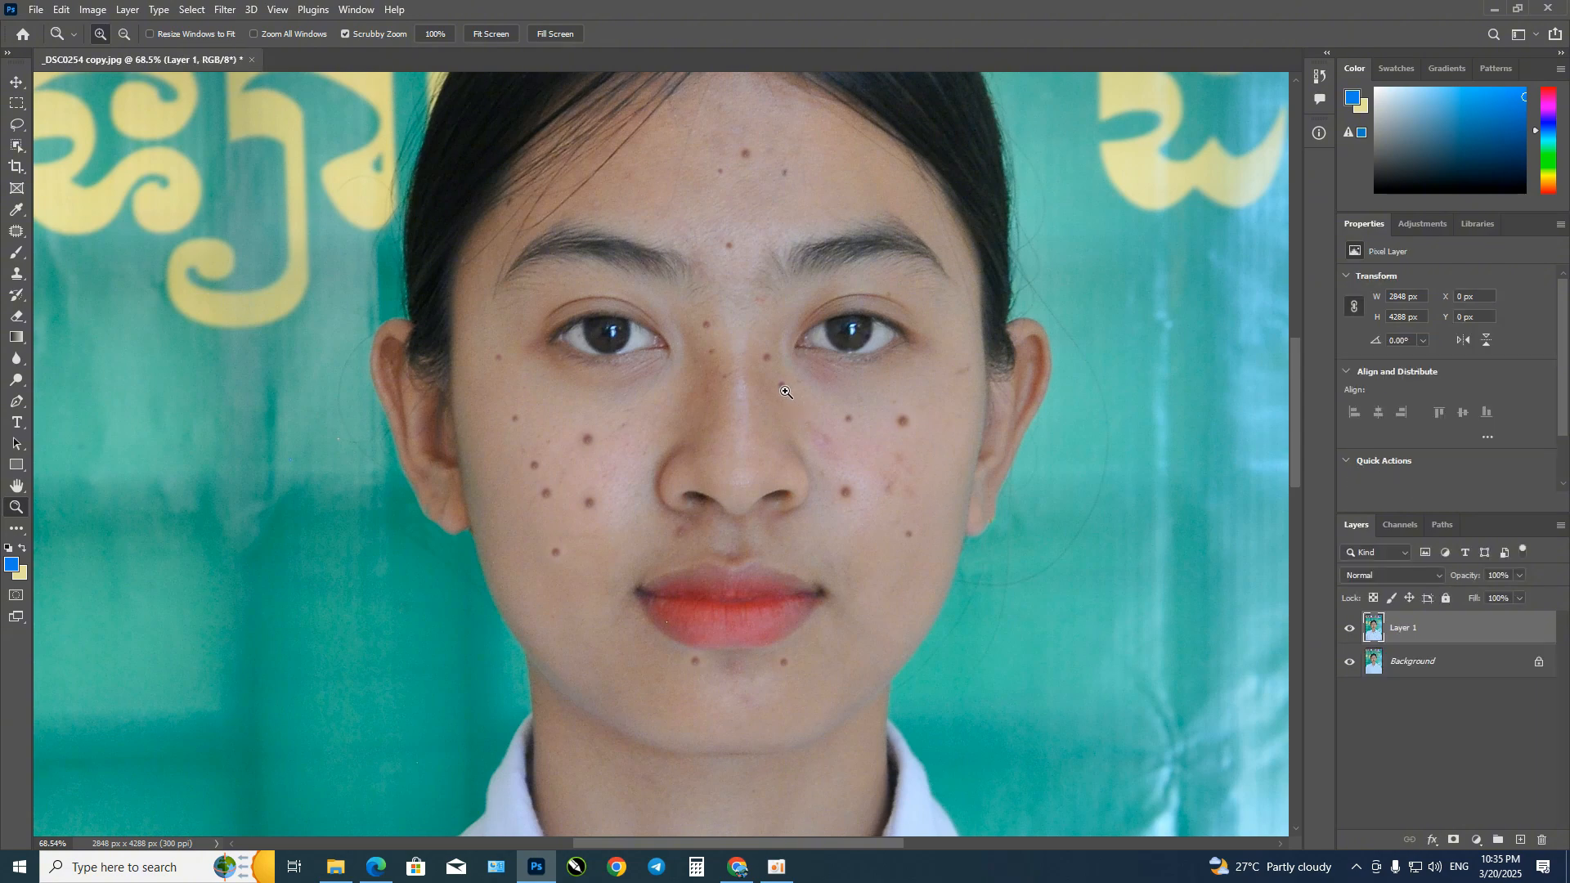
# Step: Switch through the Spot Healing Brush, Content-Aware Move, Patch and Healing Brush tools in turn
pyautogui.moveTo(781, 374); pyautogui.dragTo(812, 417)
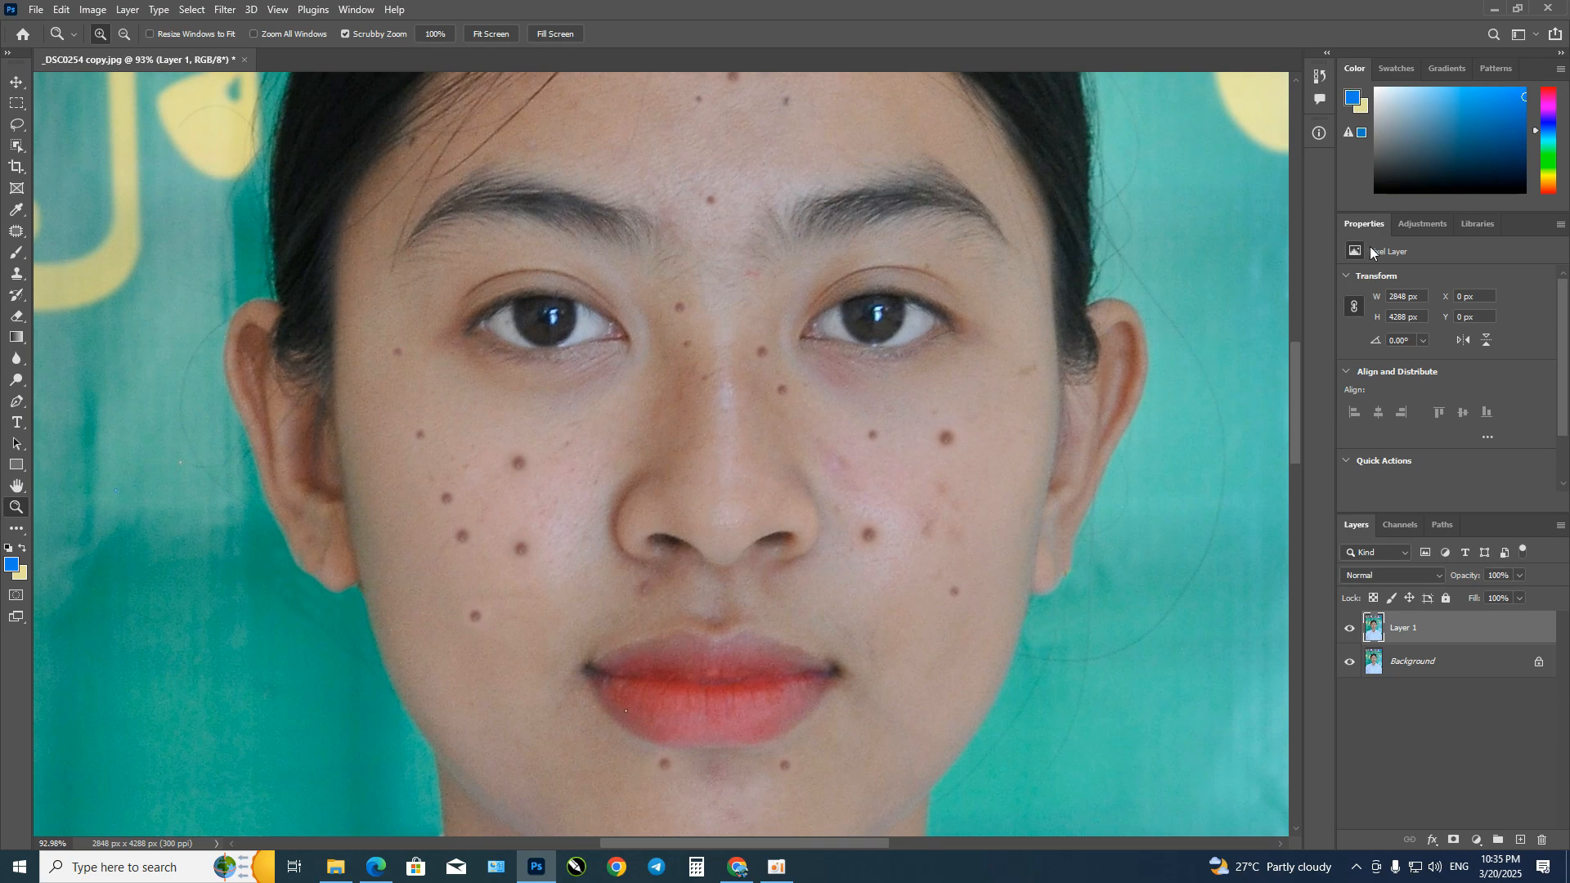
pyautogui.click(16, 231)
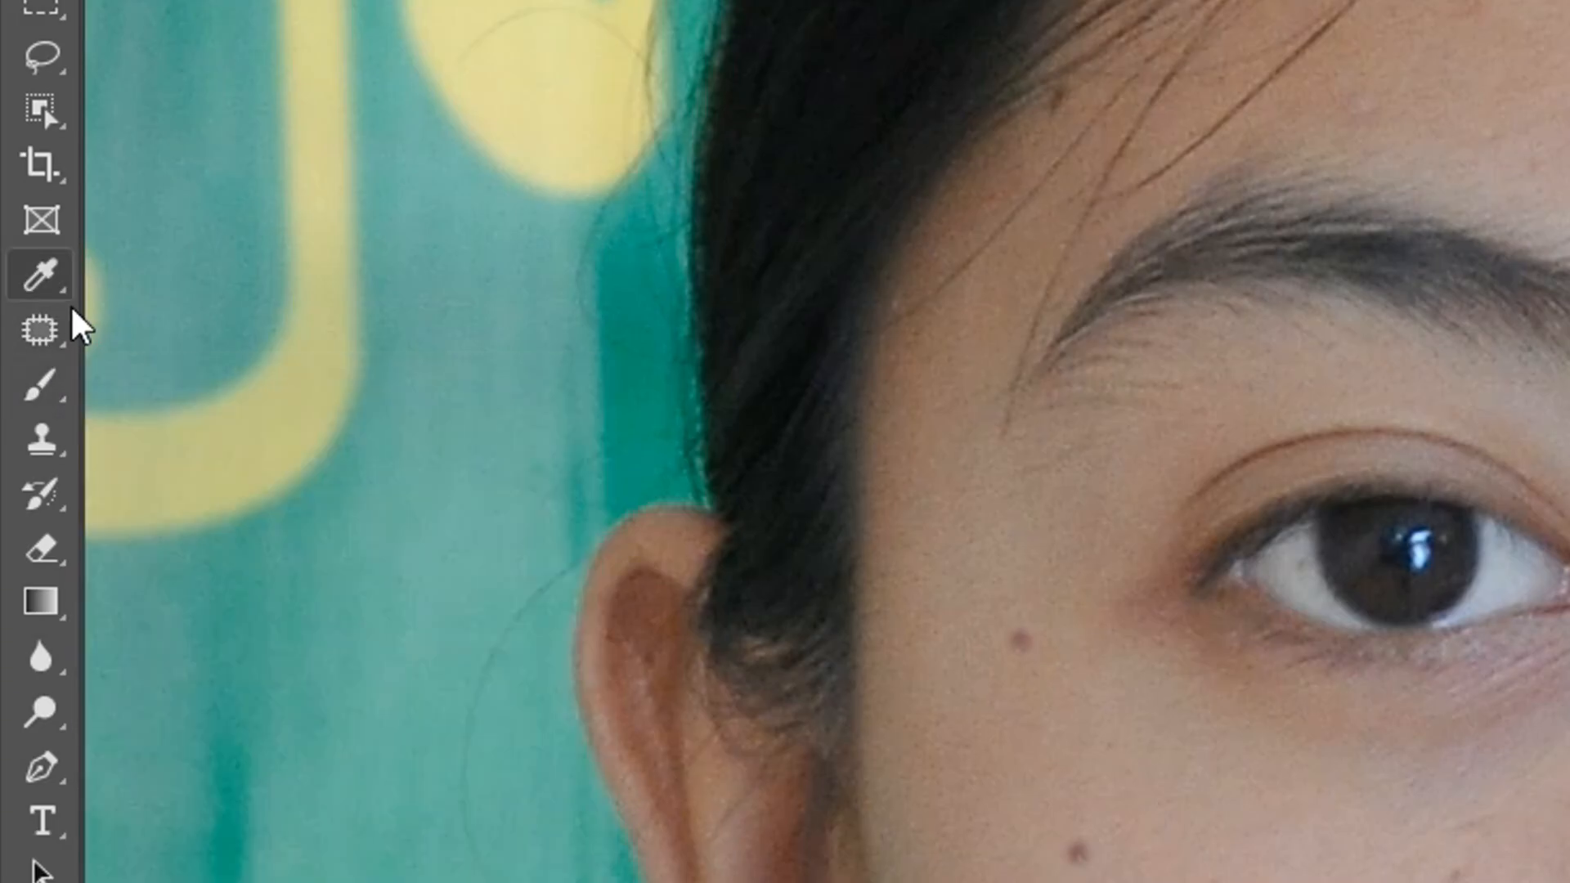
pyautogui.click(36, 335)
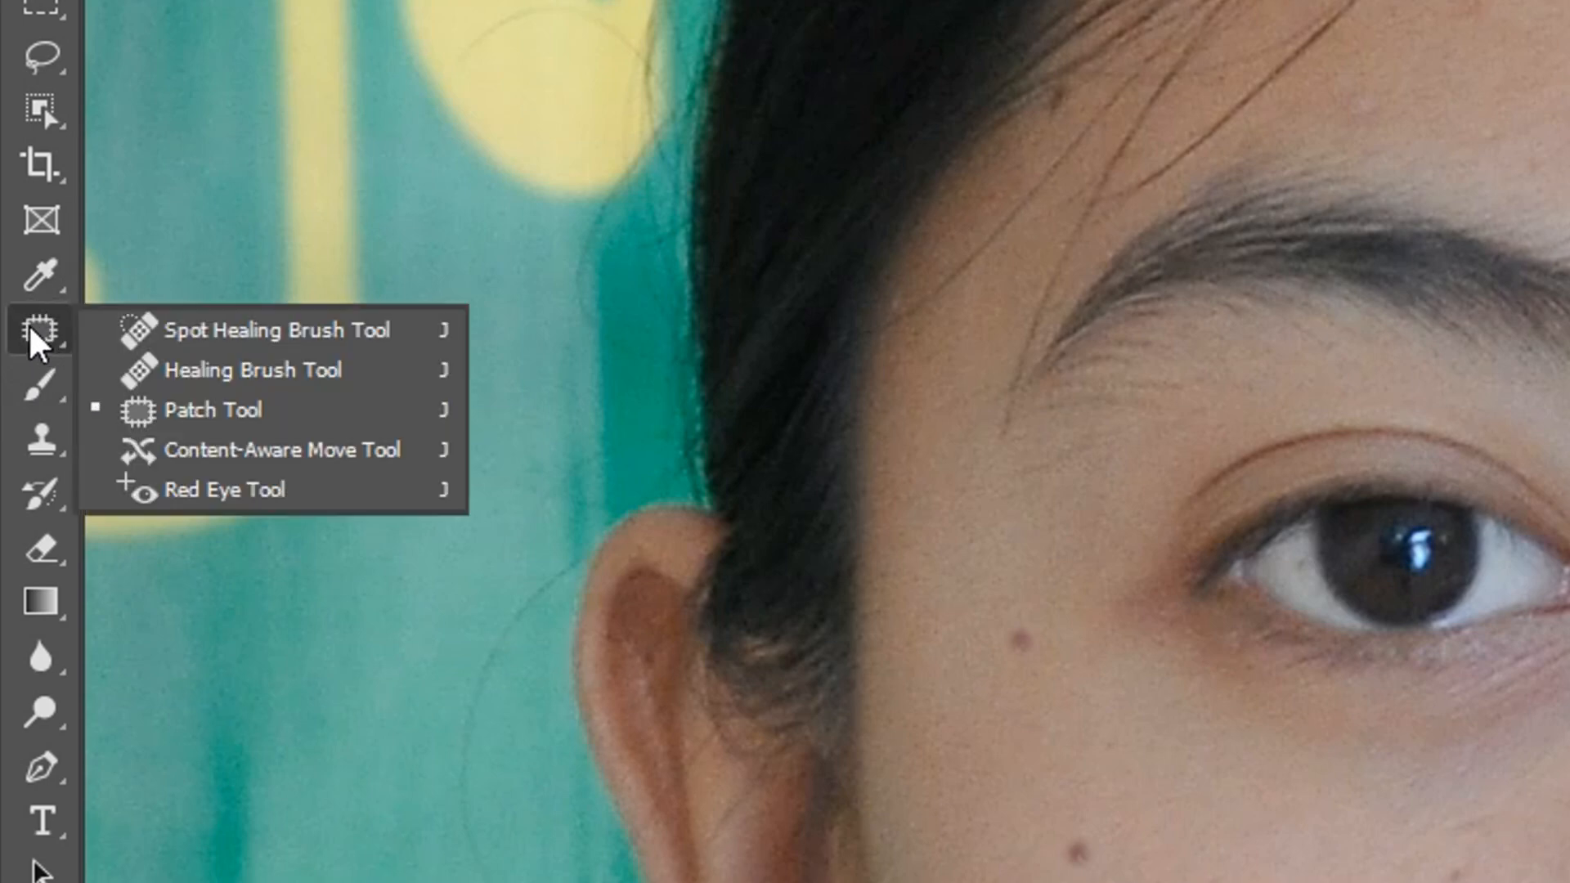
pyautogui.click(179, 330)
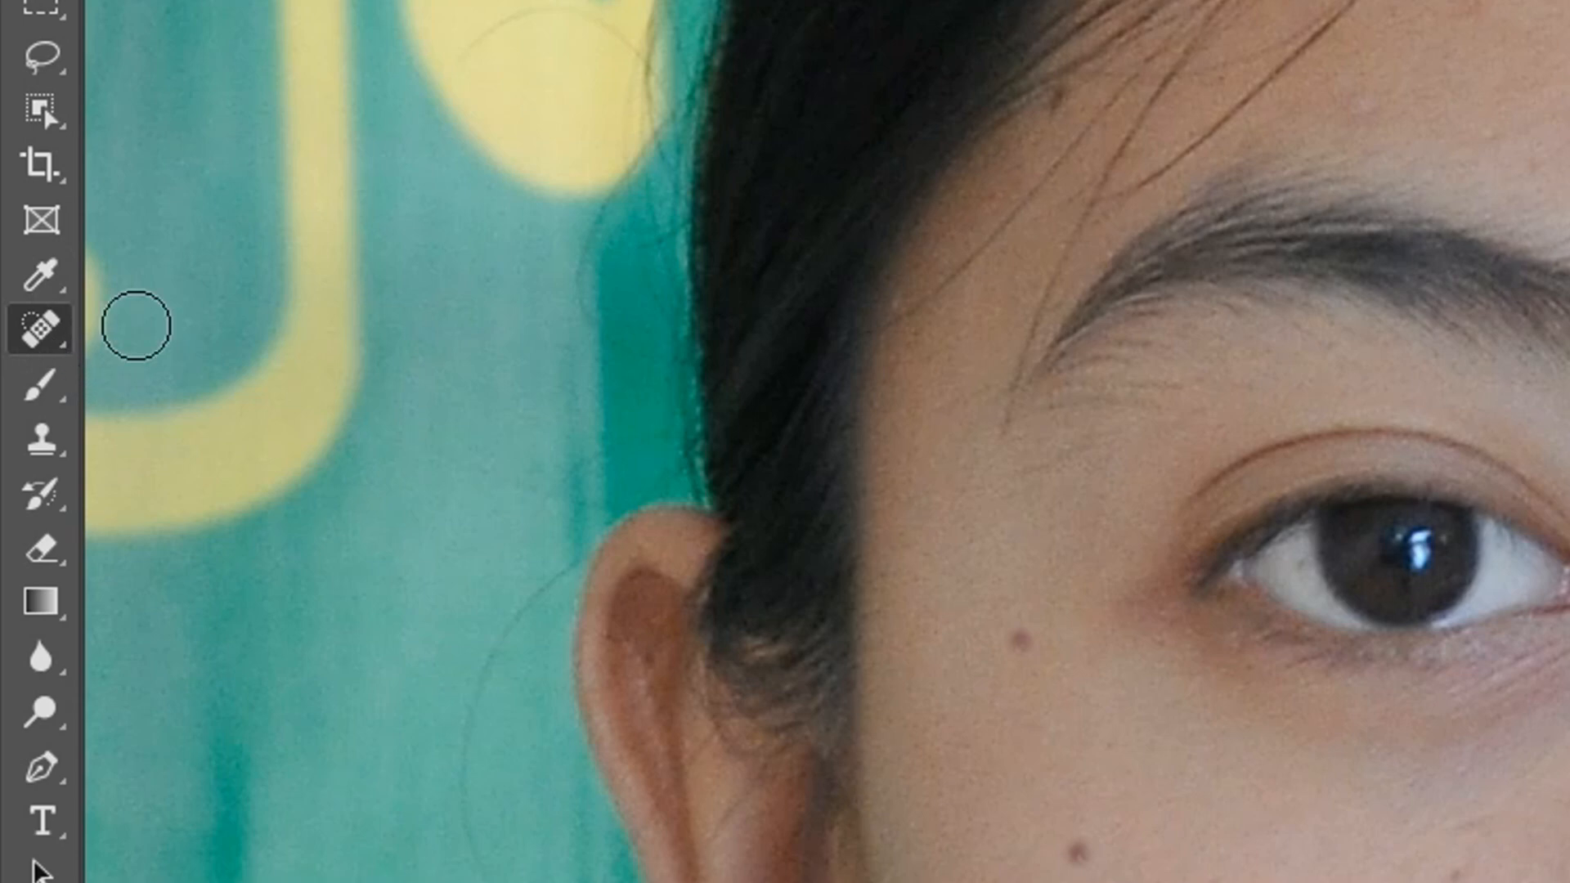
pyautogui.click(41, 331)
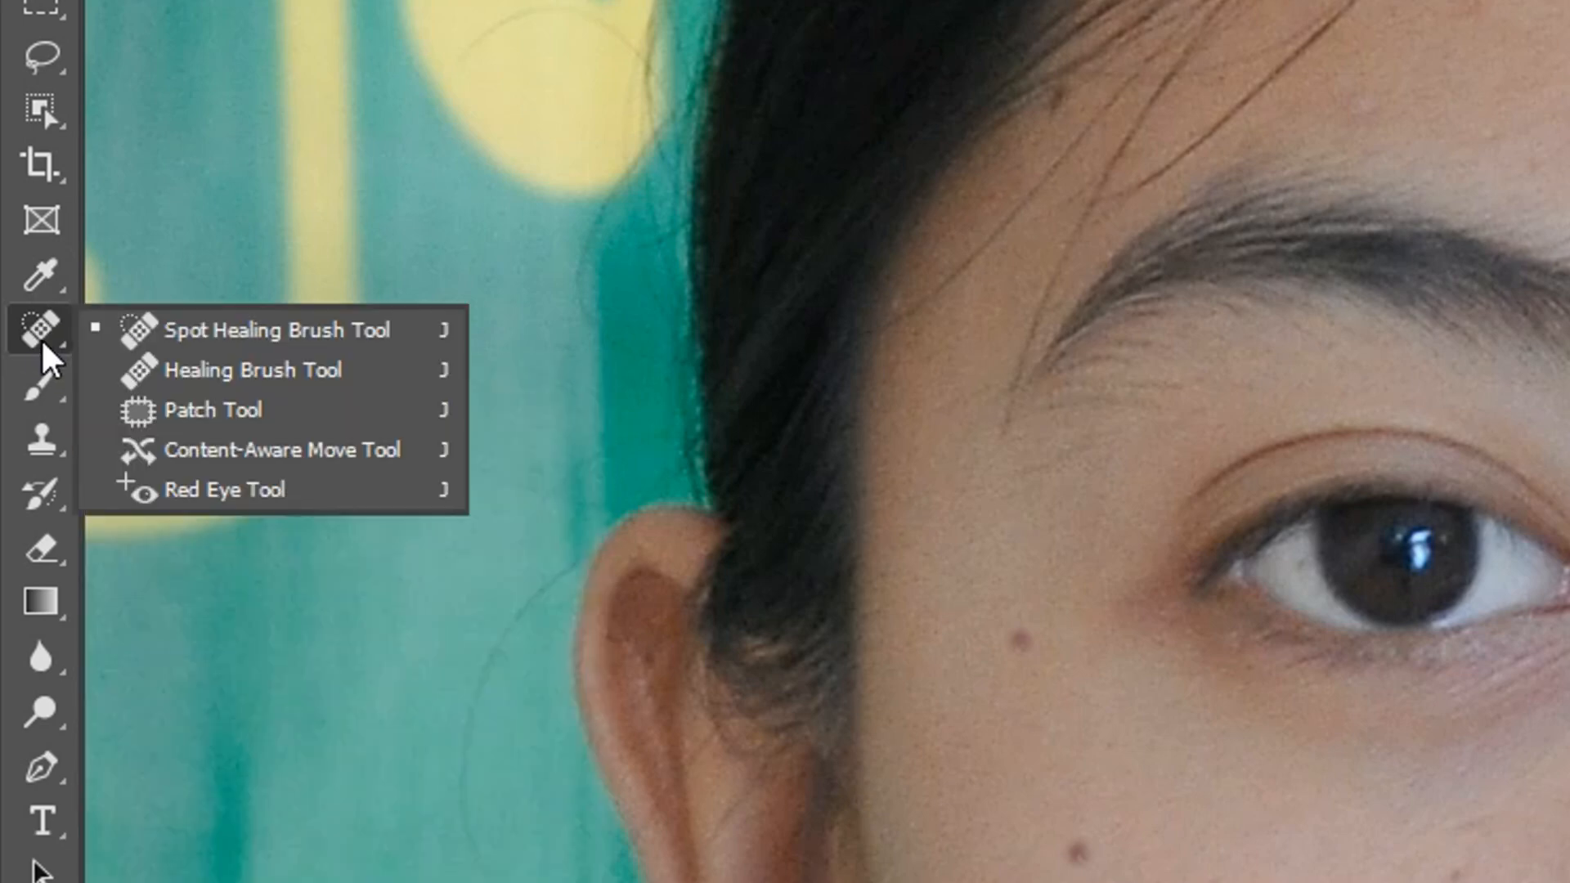
pyautogui.click(163, 452)
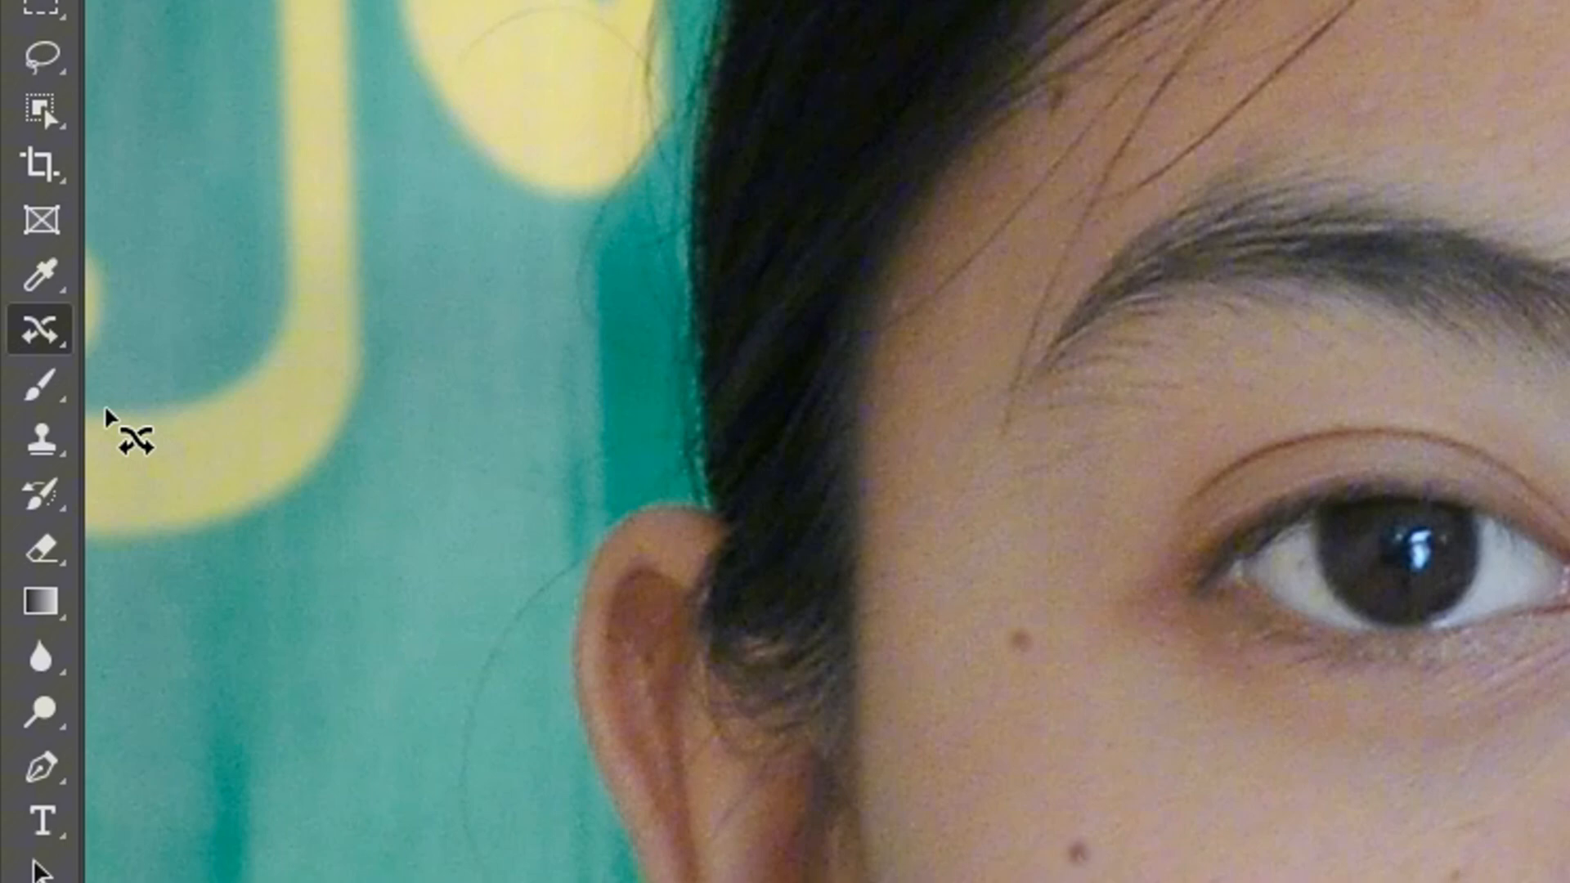
pyautogui.click(40, 337)
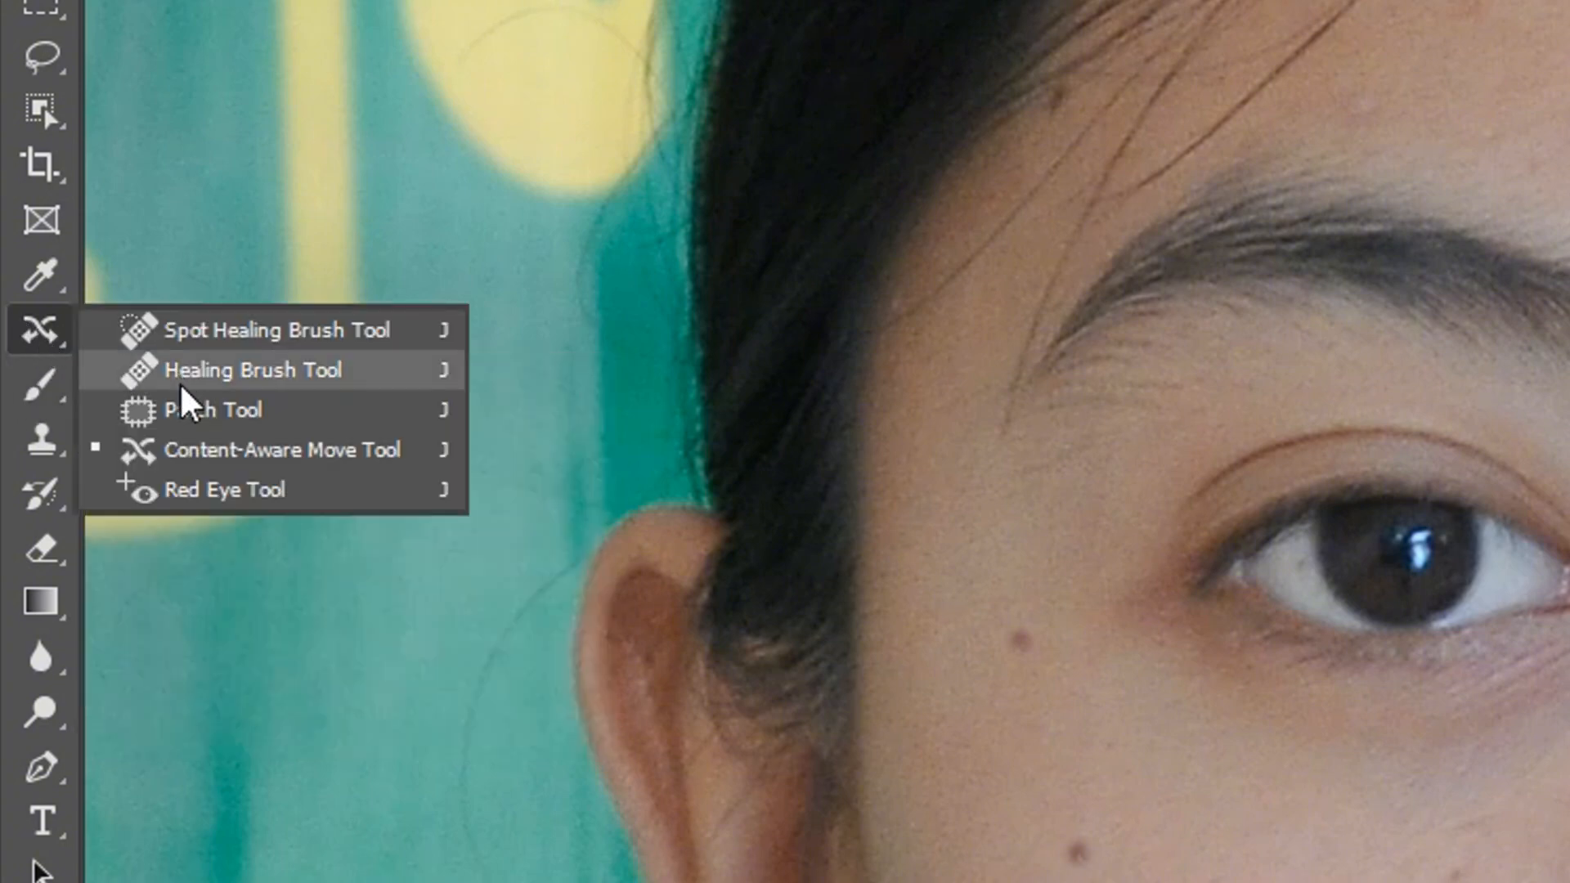
pyautogui.click(184, 408)
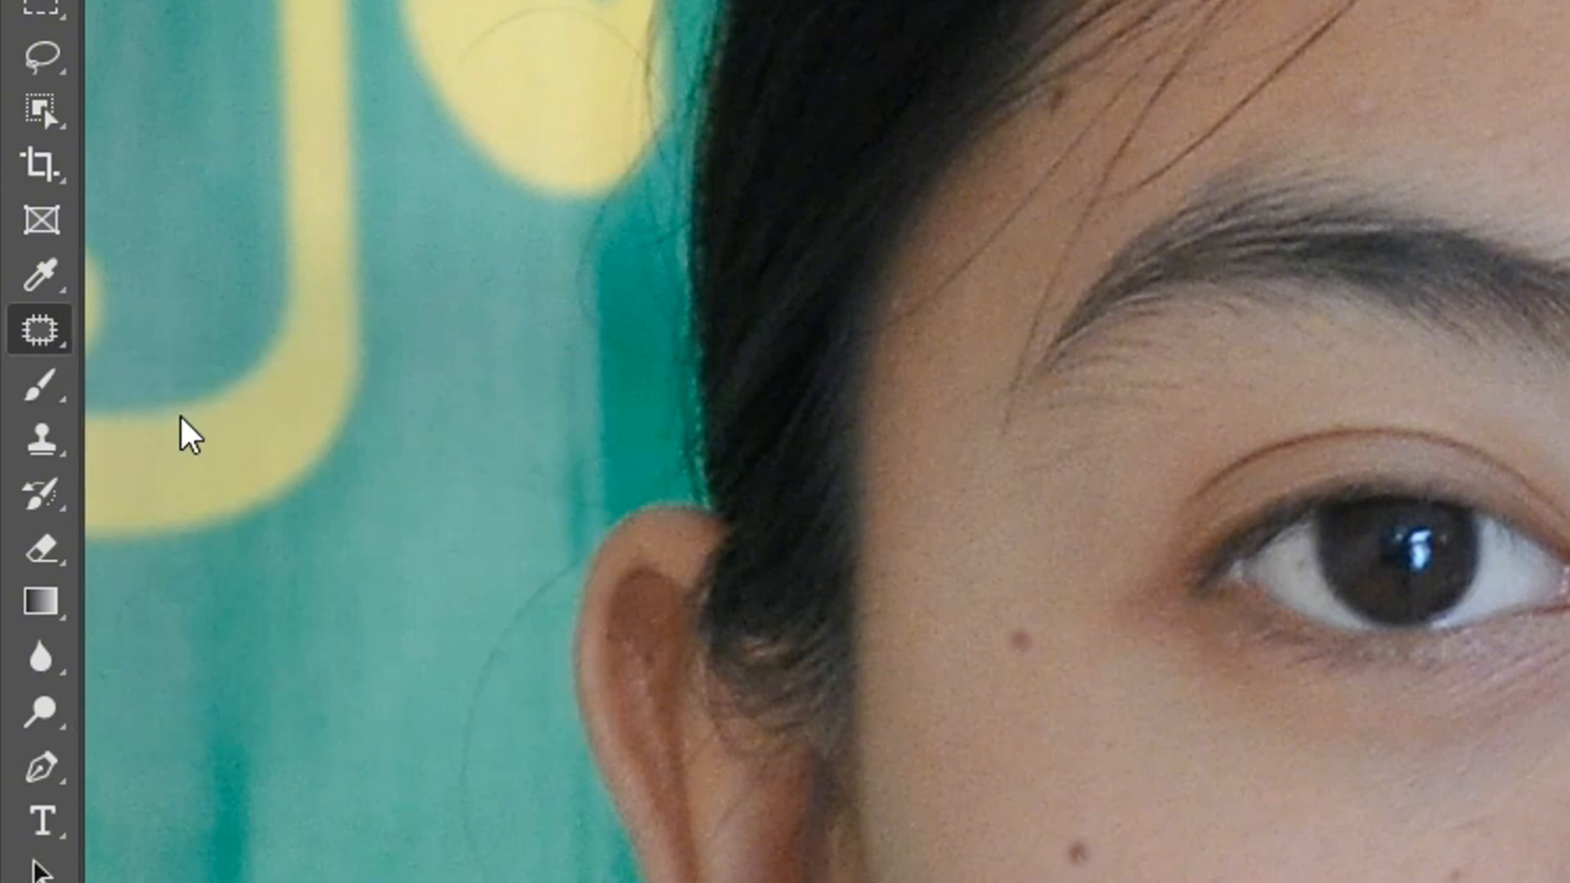
pyautogui.click(48, 338)
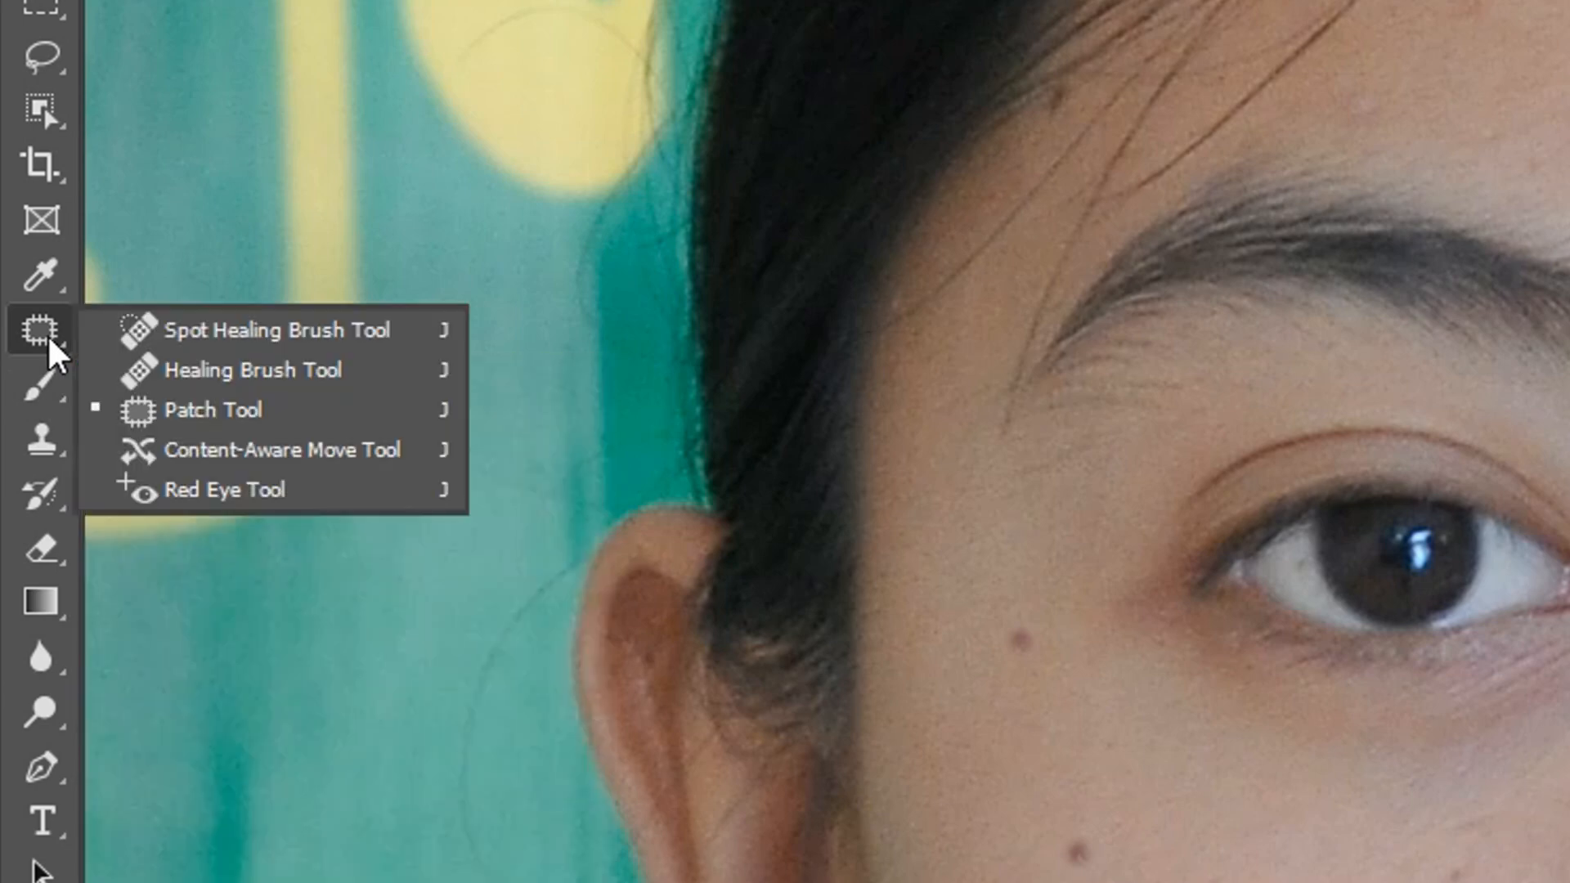
pyautogui.click(157, 375)
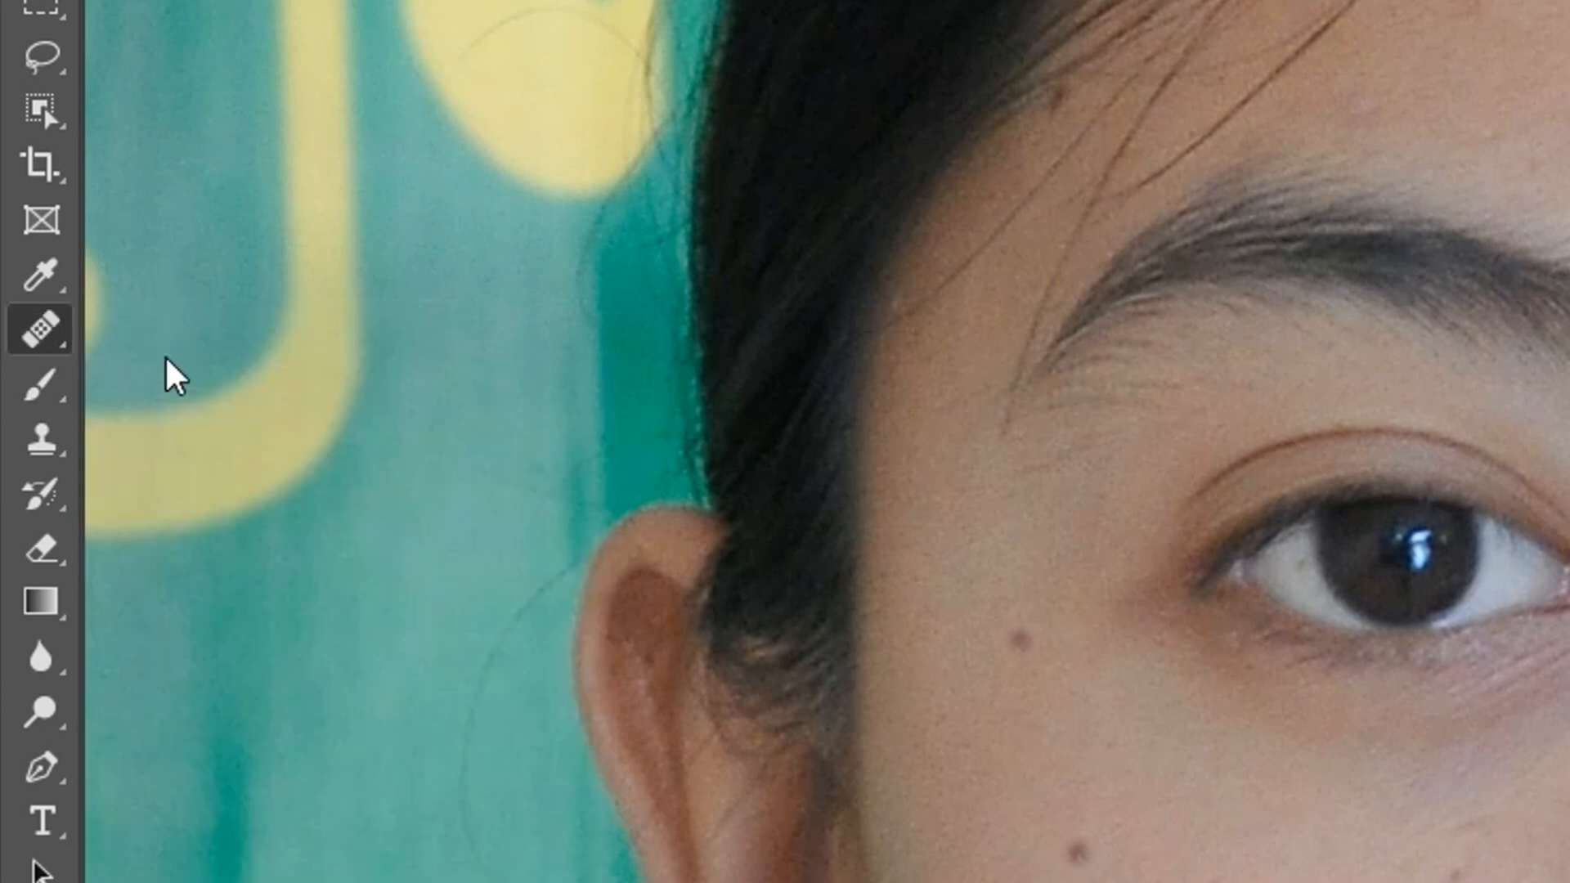
# Step: Choose the Patch Tool and patch the moles on the image-left cheek with nearby clean skin
pyautogui.click(45, 338)
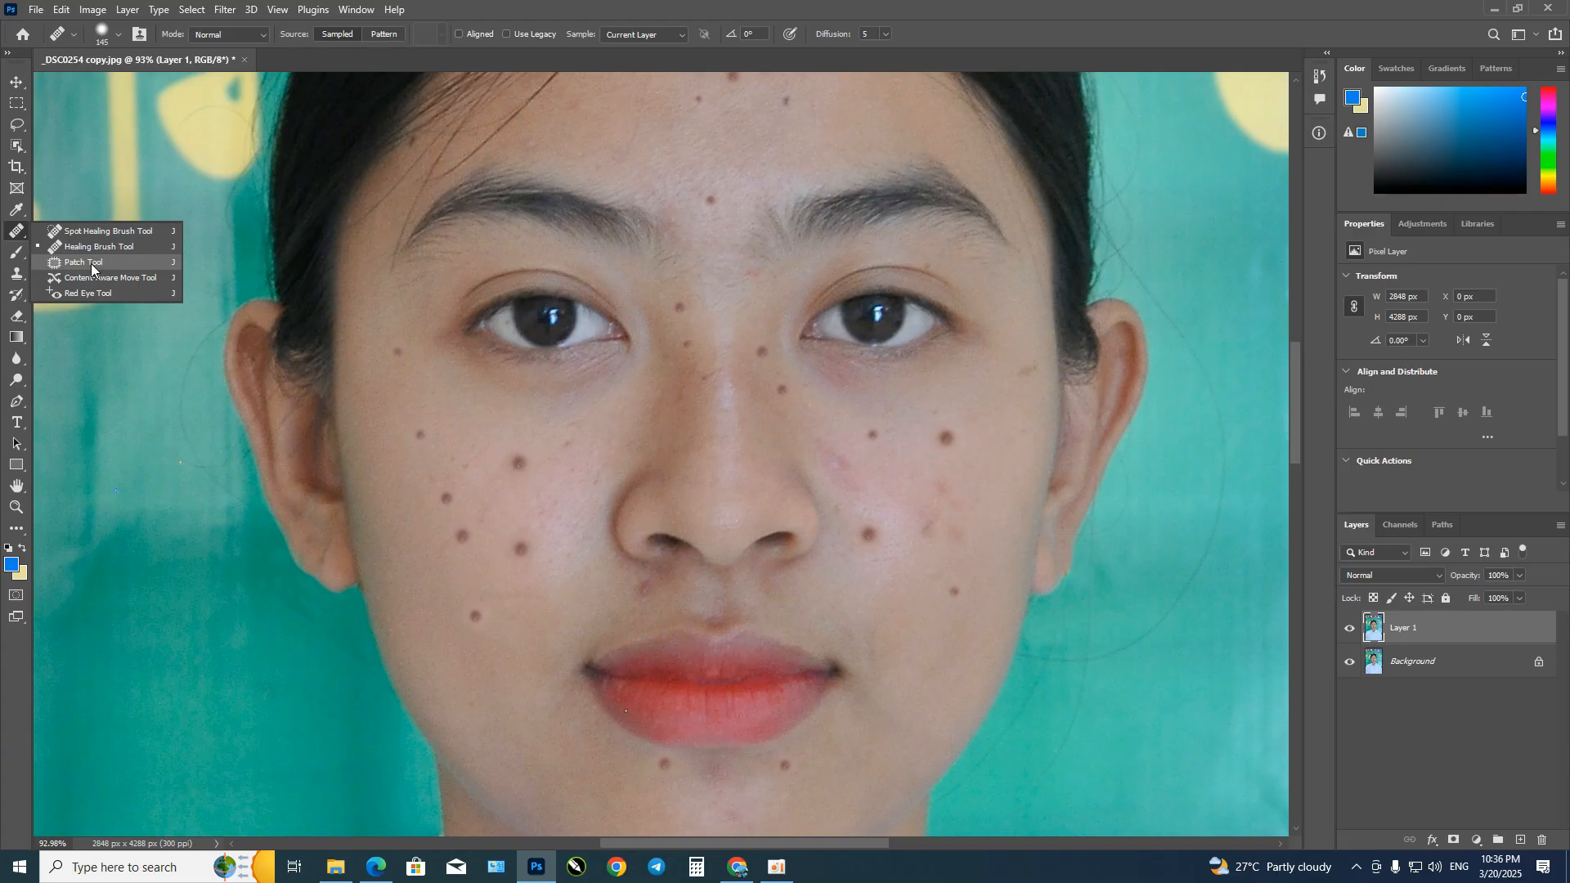
pyautogui.click(90, 266)
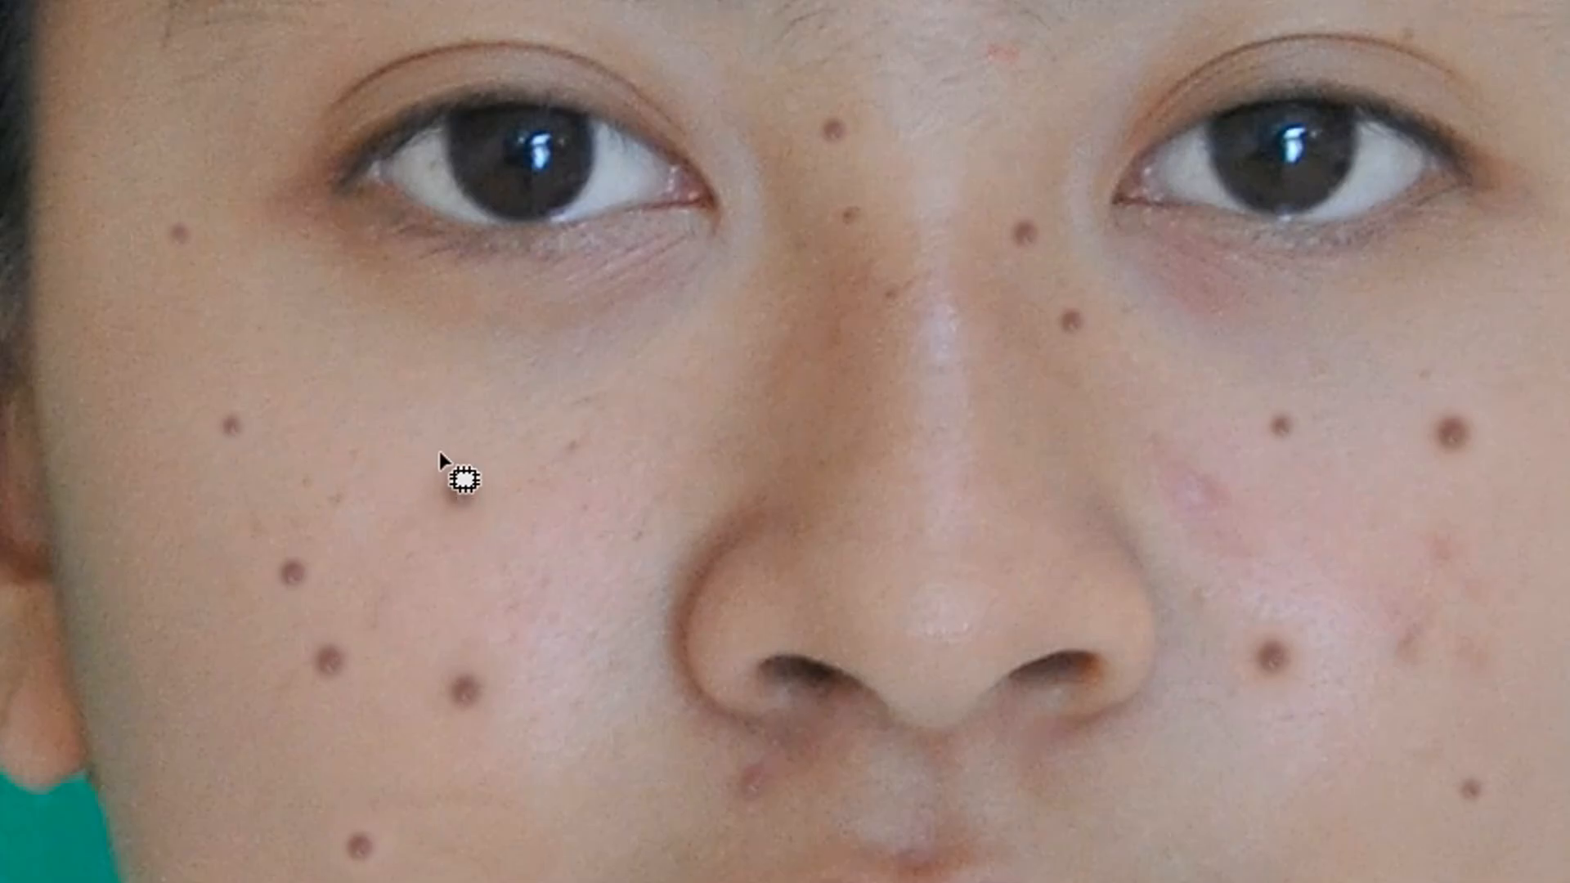
pyautogui.moveTo(439, 455)
pyautogui.mouseDown()
pyautogui.moveTo(501, 476)
pyautogui.moveTo(507, 508)
pyautogui.moveTo(478, 535)
pyautogui.moveTo(444, 541)
pyautogui.moveTo(414, 518)
pyautogui.moveTo(437, 454)
pyautogui.mouseUp()
pyautogui.moveTo(453, 502); pyautogui.dragTo(385, 428)
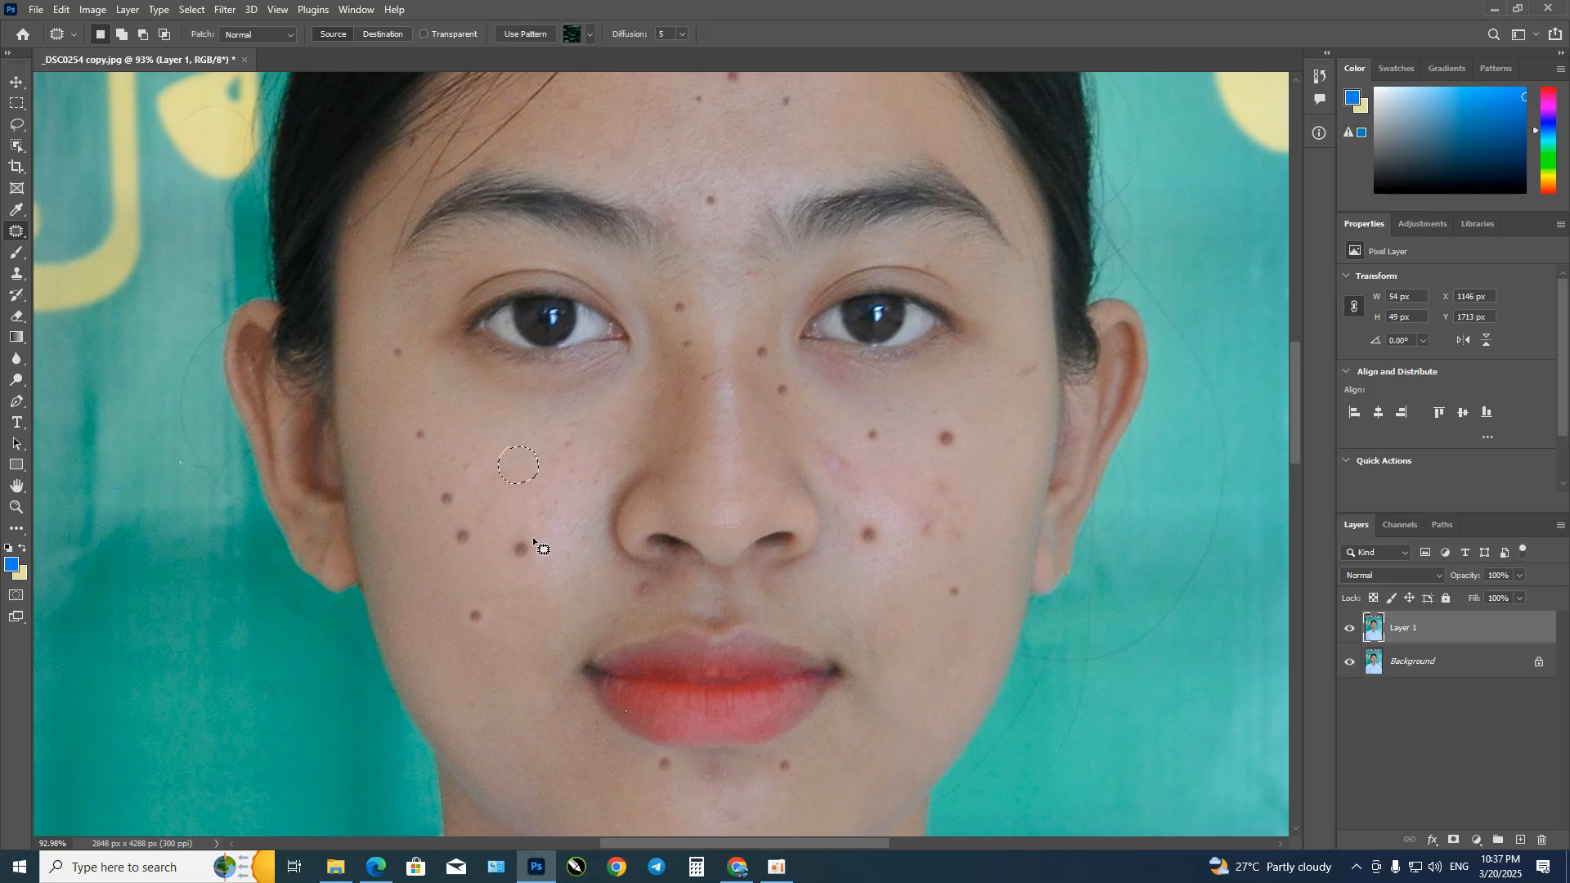
pyautogui.moveTo(533, 540)
pyautogui.mouseDown()
pyautogui.moveTo(467, 552)
pyautogui.moveTo(448, 545)
pyautogui.moveTo(445, 532)
pyautogui.moveTo(496, 530)
pyautogui.moveTo(463, 497)
pyautogui.moveTo(459, 512)
pyautogui.moveTo(431, 494)
pyautogui.moveTo(475, 495)
pyautogui.mouseUp()
pyautogui.moveTo(425, 431)
pyautogui.mouseDown()
pyautogui.moveTo(431, 448)
pyautogui.moveTo(413, 428)
pyautogui.moveTo(428, 419)
pyautogui.mouseUp()
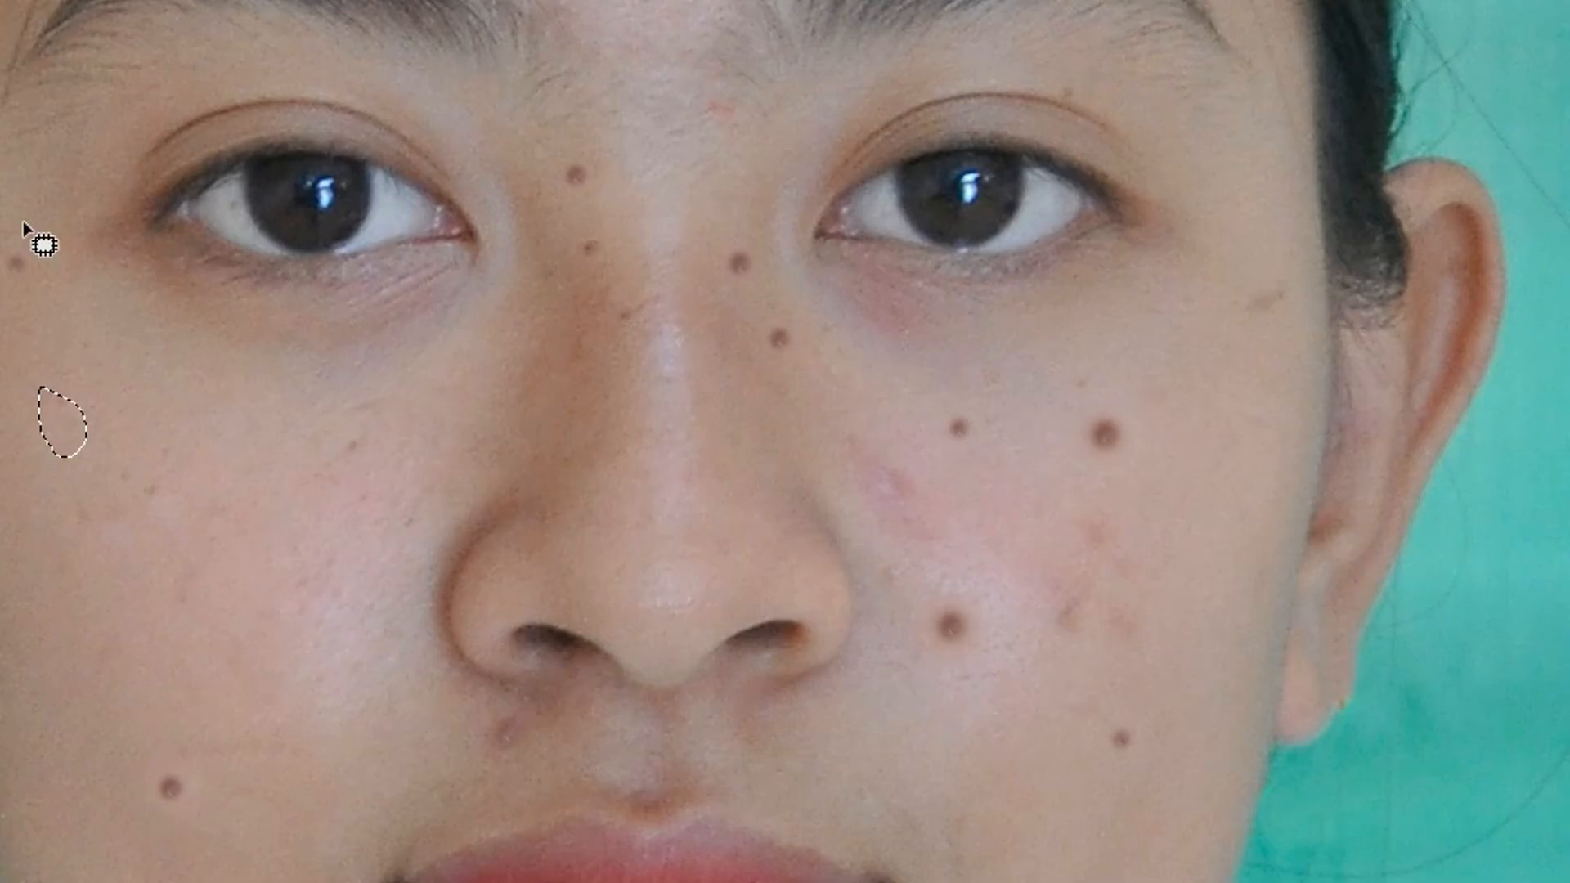
# Step: Patch the mole beside the image-left eye and the moles along the bridge of the nose
pyautogui.moveTo(22, 222)
pyautogui.mouseDown()
pyautogui.moveTo(42, 280)
pyautogui.moveTo(3, 285)
pyautogui.moveTo(2, 239)
pyautogui.moveTo(24, 318)
pyautogui.mouseUp()
pyautogui.moveTo(598, 149)
pyautogui.mouseDown()
pyautogui.moveTo(566, 202)
pyautogui.moveTo(607, 268)
pyautogui.moveTo(606, 194)
pyautogui.mouseUp()
pyautogui.moveTo(767, 255)
pyautogui.mouseDown()
pyautogui.moveTo(720, 264)
pyautogui.moveTo(741, 218)
pyautogui.moveTo(797, 359)
pyautogui.moveTo(770, 339)
pyautogui.moveTo(774, 310)
pyautogui.moveTo(821, 373)
pyautogui.mouseUp()
# Step: Patch the moles and reddish blemishes on the image-right cheek with clean skin
pyautogui.moveTo(979, 409)
pyautogui.mouseDown()
pyautogui.moveTo(987, 445)
pyautogui.moveTo(954, 446)
pyautogui.moveTo(946, 396)
pyautogui.moveTo(910, 407)
pyautogui.moveTo(1132, 454)
pyautogui.moveTo(1090, 453)
pyautogui.moveTo(1108, 403)
pyautogui.mouseUp()
pyautogui.click(1058, 428)
pyautogui.moveTo(1152, 502)
pyautogui.mouseDown()
pyautogui.moveTo(1126, 532)
pyautogui.moveTo(1075, 544)
pyautogui.mouseUp()
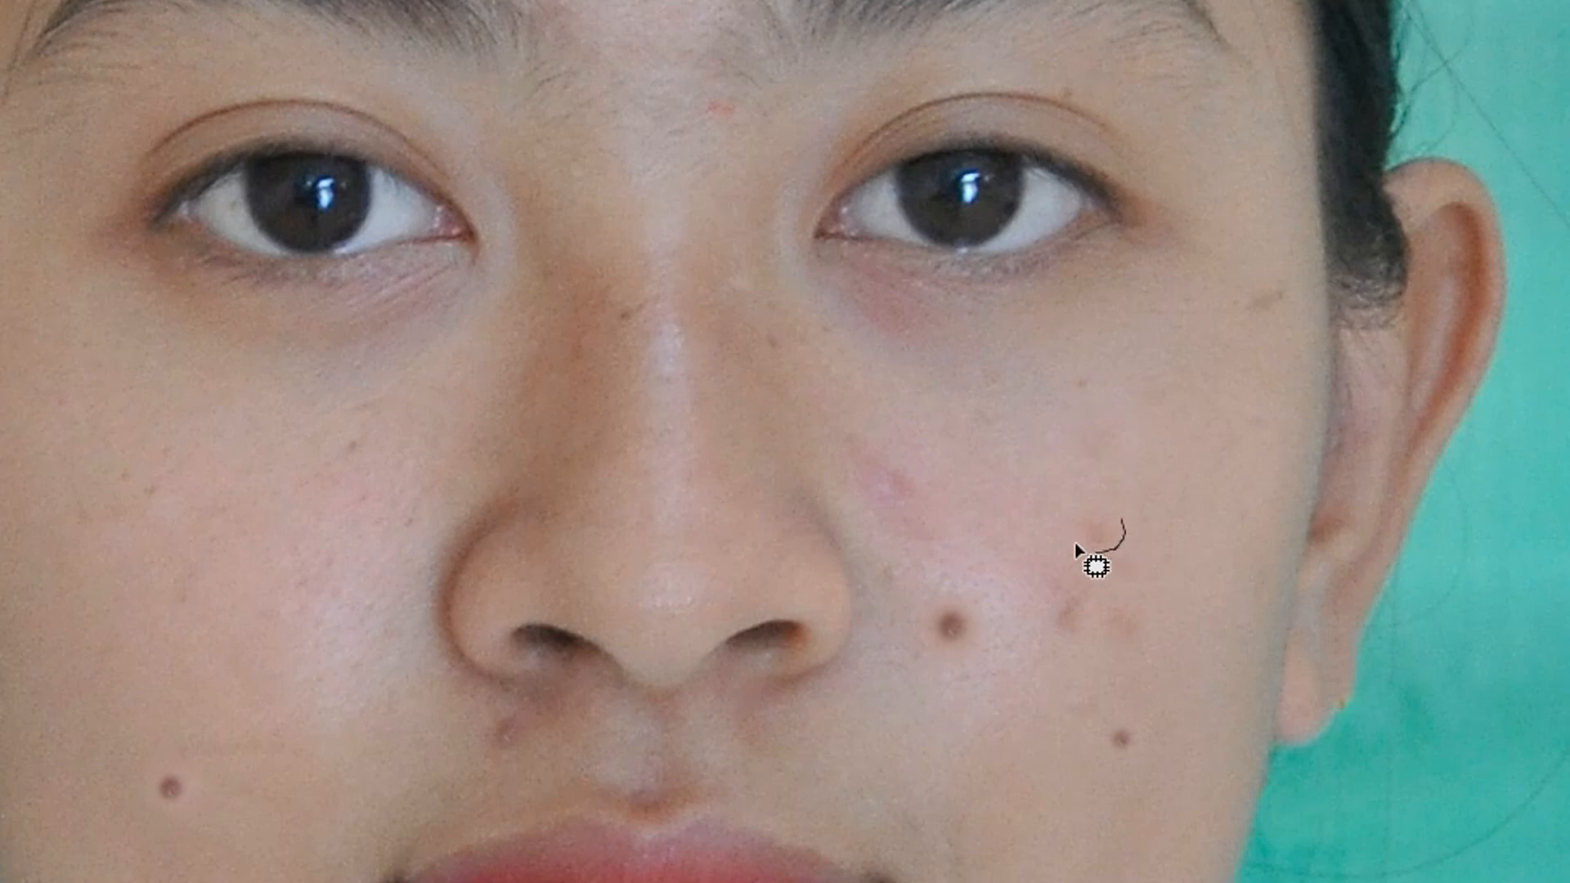
pyautogui.moveTo(1078, 661)
pyautogui.mouseDown()
pyautogui.moveTo(1041, 632)
pyautogui.moveTo(1090, 575)
pyautogui.mouseUp()
pyautogui.moveTo(1071, 597); pyautogui.dragTo(1027, 524)
pyautogui.moveTo(984, 602)
pyautogui.mouseDown()
pyautogui.moveTo(975, 655)
pyautogui.moveTo(919, 620)
pyautogui.moveTo(944, 588)
pyautogui.moveTo(981, 663)
pyautogui.mouseUp()
pyautogui.moveTo(1147, 727)
pyautogui.mouseDown()
pyautogui.moveTo(1146, 760)
pyautogui.moveTo(1106, 727)
pyautogui.moveTo(533, 706)
pyautogui.moveTo(519, 767)
pyautogui.moveTo(482, 750)
pyautogui.moveTo(474, 695)
pyautogui.moveTo(449, 724)
pyautogui.mouseUp()
# Step: Patch the dark spot below the nostril and the lowest mole on the image-left cheek
pyautogui.click(533, 705)
pyautogui.moveTo(176, 764)
pyautogui.mouseDown()
pyautogui.moveTo(209, 768)
pyautogui.moveTo(139, 805)
pyautogui.moveTo(176, 761)
pyautogui.mouseUp()
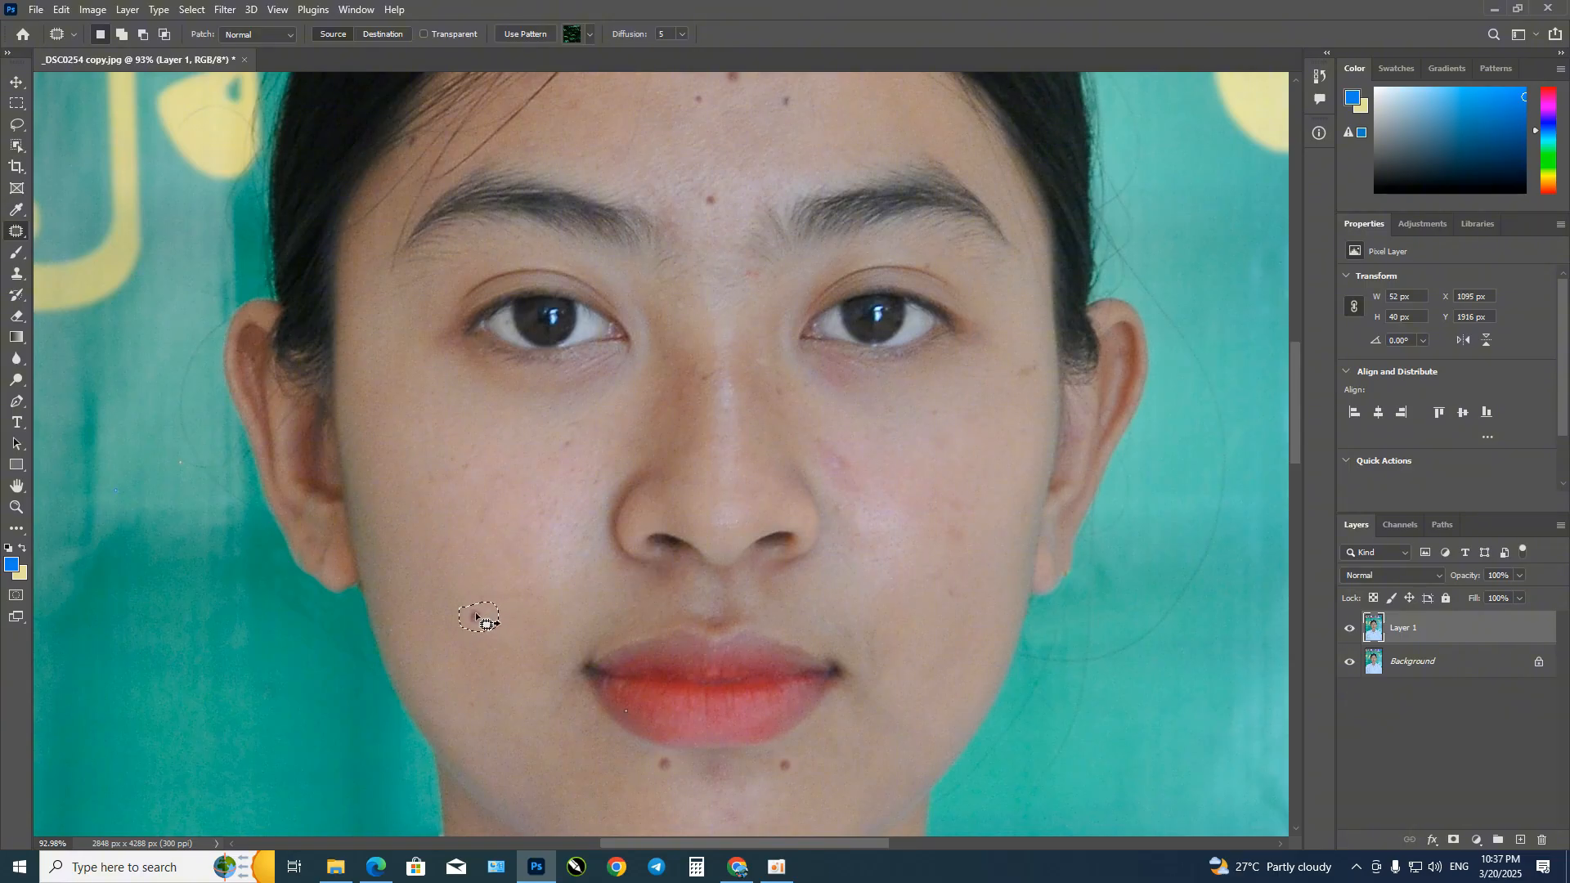
pyautogui.moveTo(476, 617); pyautogui.dragTo(466, 591)
# Step: Patch the moles and blemish on the chin and the mole between the eyebrows
pyautogui.moveTo(794, 754); pyautogui.dragTo(800, 782)
pyautogui.moveTo(667, 763); pyautogui.dragTo(640, 760)
pyautogui.moveTo(738, 797)
pyautogui.mouseDown()
pyautogui.moveTo(724, 826)
pyautogui.moveTo(717, 810)
pyautogui.mouseUp()
pyautogui.moveTo(721, 199)
pyautogui.mouseDown()
pyautogui.moveTo(716, 214)
pyautogui.moveTo(706, 177)
pyautogui.moveTo(747, 252)
pyautogui.mouseUp()
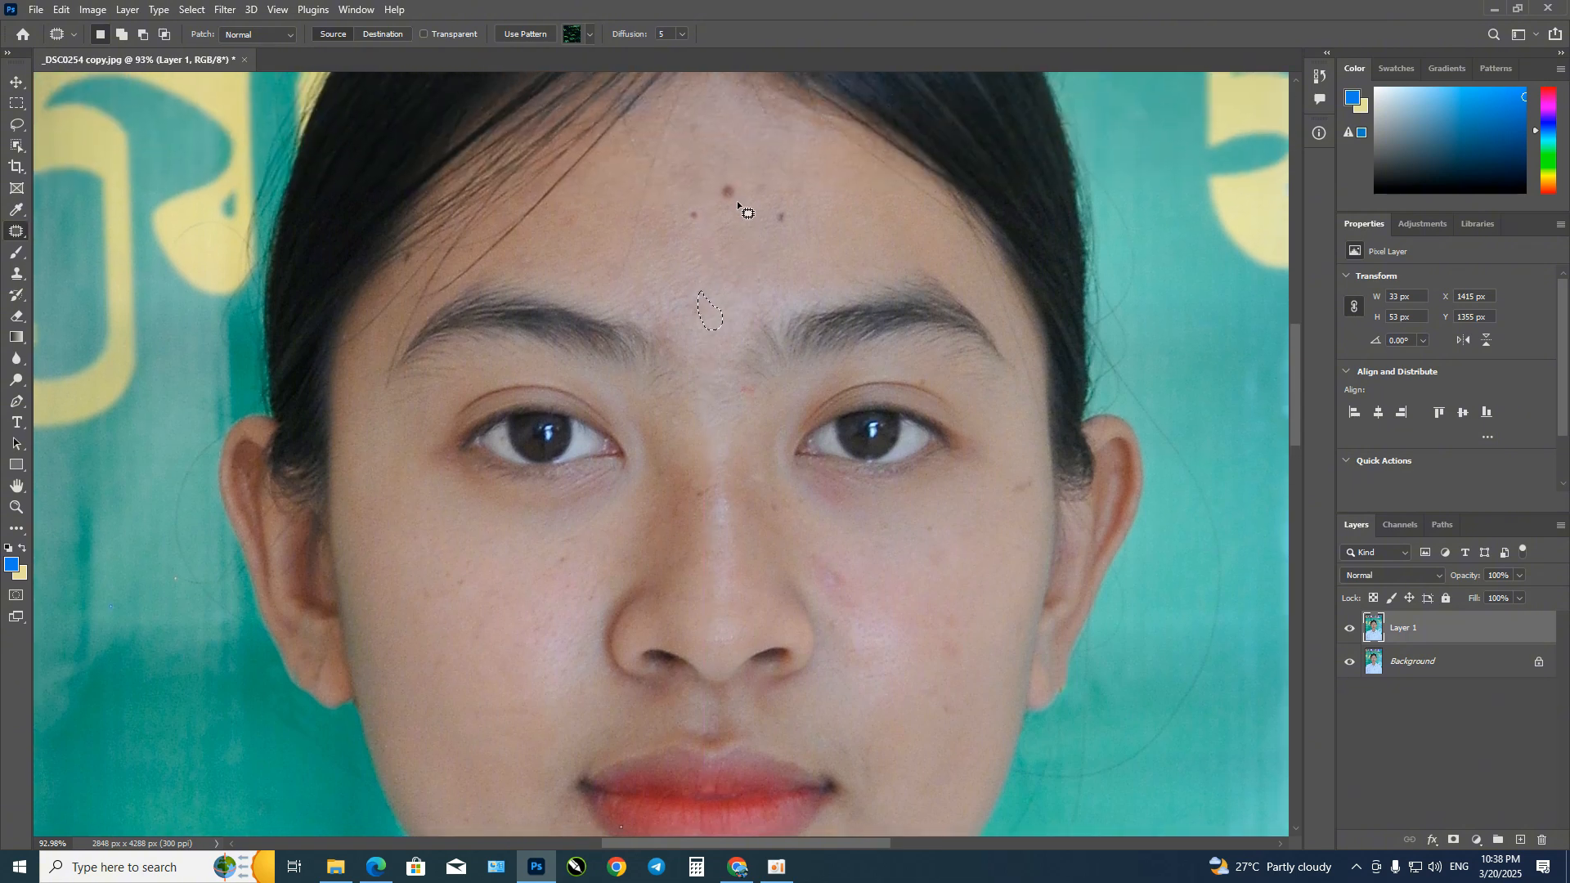
# Step: Patch the central forehead moles above the eyebrows with clean skin and clear the selection
pyautogui.moveTo(734, 188)
pyautogui.mouseDown()
pyautogui.moveTo(726, 211)
pyautogui.moveTo(685, 224)
pyautogui.mouseUp()
pyautogui.hotkey('ctrl', 'd')
pyautogui.hotkey('ctrl', 'd')
# Step: Patch the reddish blemish on the cheek beside the image-right side of the nose
pyautogui.moveTo(636, 418); pyautogui.dragTo(642, 210)
pyautogui.moveTo(779, 365)
pyautogui.mouseDown()
pyautogui.moveTo(796, 400)
pyautogui.moveTo(765, 399)
pyautogui.moveTo(740, 326)
pyautogui.moveTo(763, 361)
pyautogui.moveTo(738, 316)
pyautogui.mouseUp()
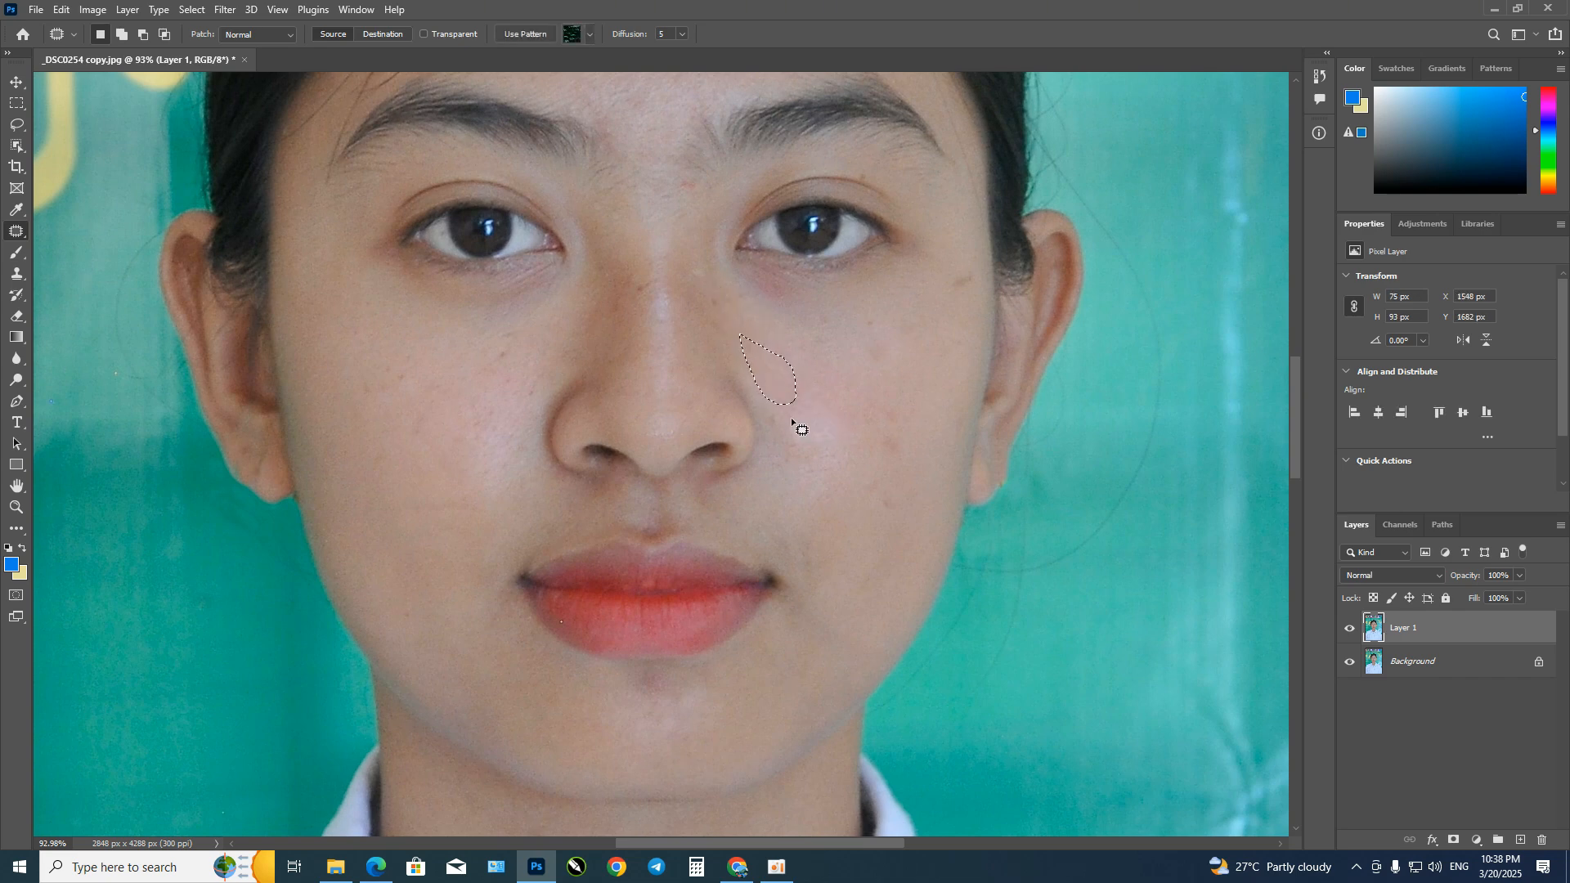
pyautogui.moveTo(789, 409)
pyautogui.mouseDown()
pyautogui.moveTo(757, 419)
pyautogui.moveTo(757, 399)
pyautogui.mouseUp()
pyautogui.hotkey('ctrl', 'd')
# Step: Patch the small reddish marks between the eyebrows at the top of the nose and clear the selection
pyautogui.moveTo(748, 552); pyautogui.dragTo(765, 466)
pyautogui.moveTo(741, 327); pyautogui.dragTo(741, 564)
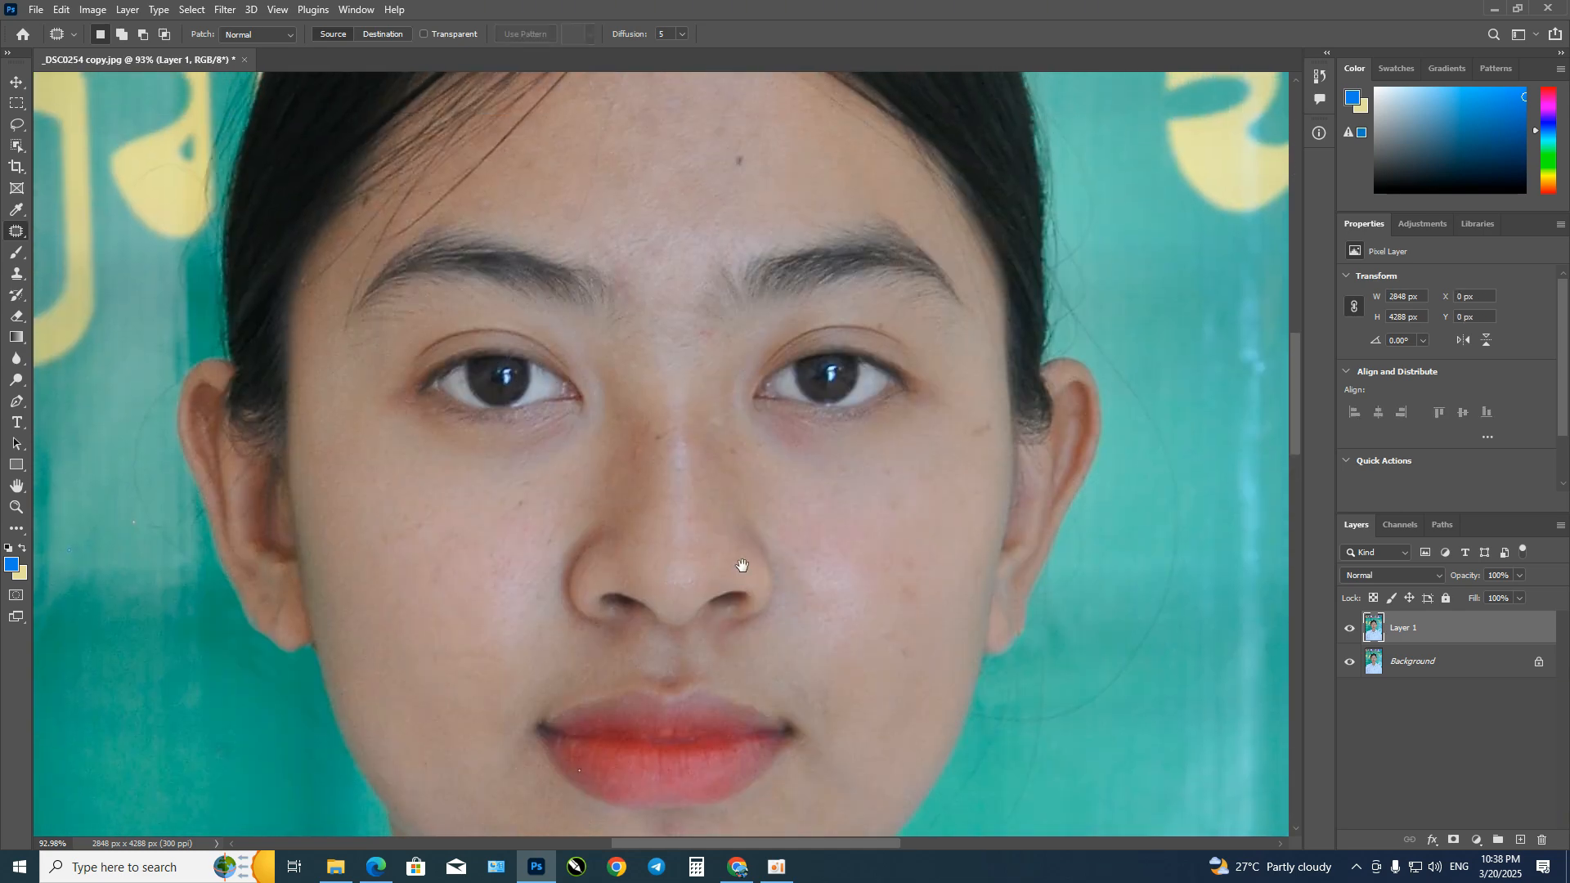
pyautogui.moveTo(700, 360)
pyautogui.mouseDown()
pyautogui.moveTo(688, 504)
pyautogui.moveTo(701, 442)
pyautogui.moveTo(738, 543)
pyautogui.moveTo(708, 463)
pyautogui.mouseUp()
pyautogui.press('z')
pyautogui.press('j')
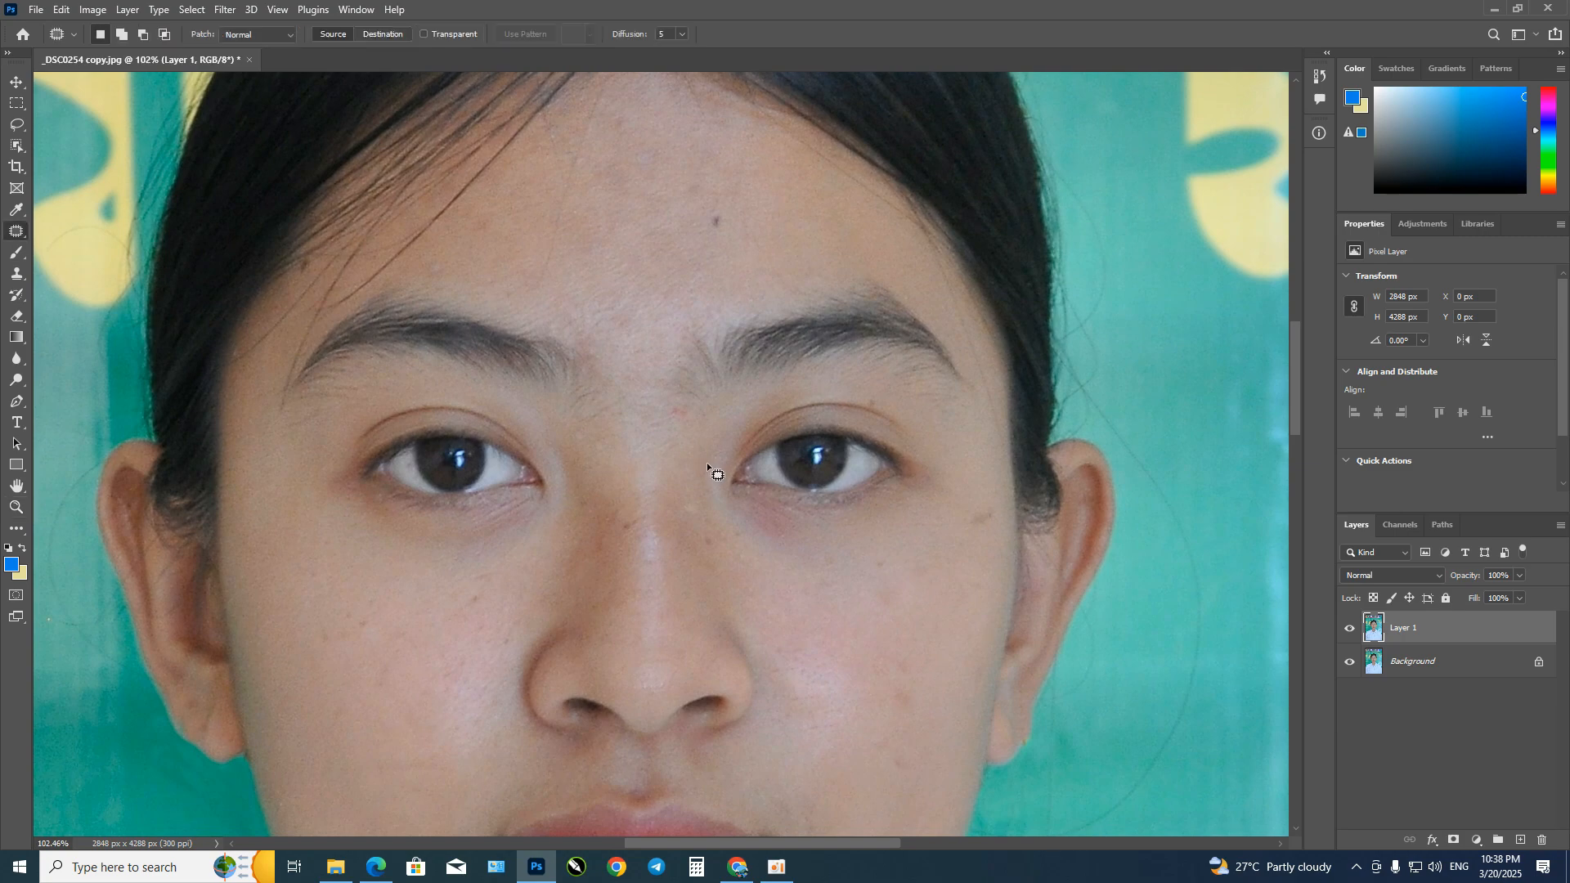
pyautogui.moveTo(691, 400)
pyautogui.mouseDown()
pyautogui.moveTo(697, 432)
pyautogui.moveTo(673, 390)
pyautogui.mouseUp()
pyautogui.moveTo(682, 413)
pyautogui.mouseDown()
pyautogui.moveTo(689, 445)
pyautogui.moveTo(642, 370)
pyautogui.mouseUp()
pyautogui.hotkey('ctrl', 'd')
# Step: Compare the face before and after patching by hiding and showing Layer 1
pyautogui.press('z')
pyautogui.moveTo(708, 459); pyautogui.dragTo(753, 384)
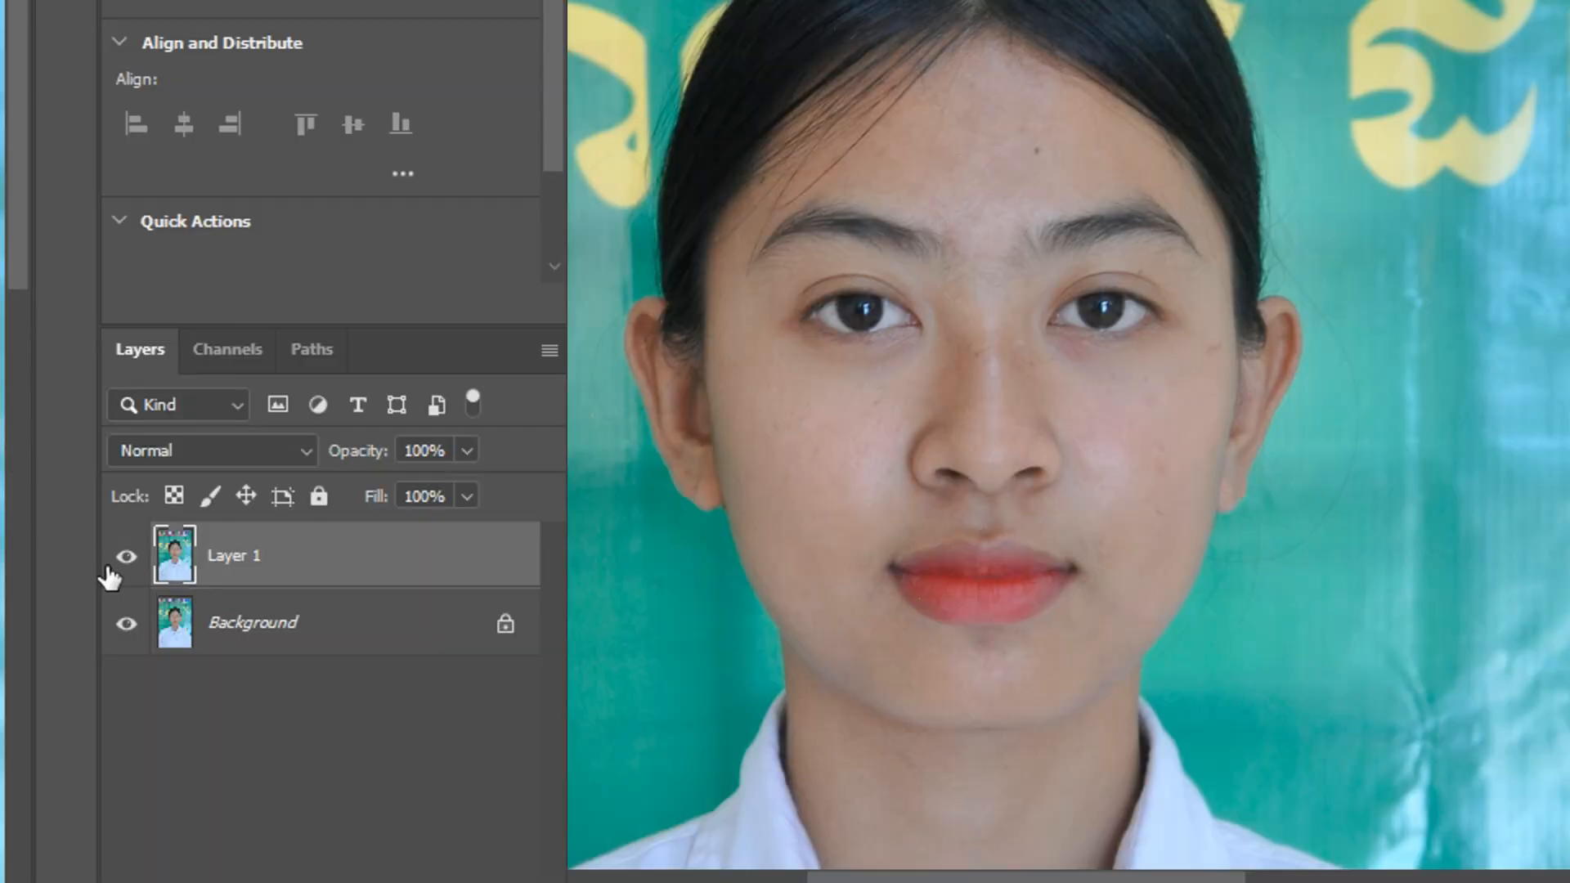
pyautogui.click(127, 558)
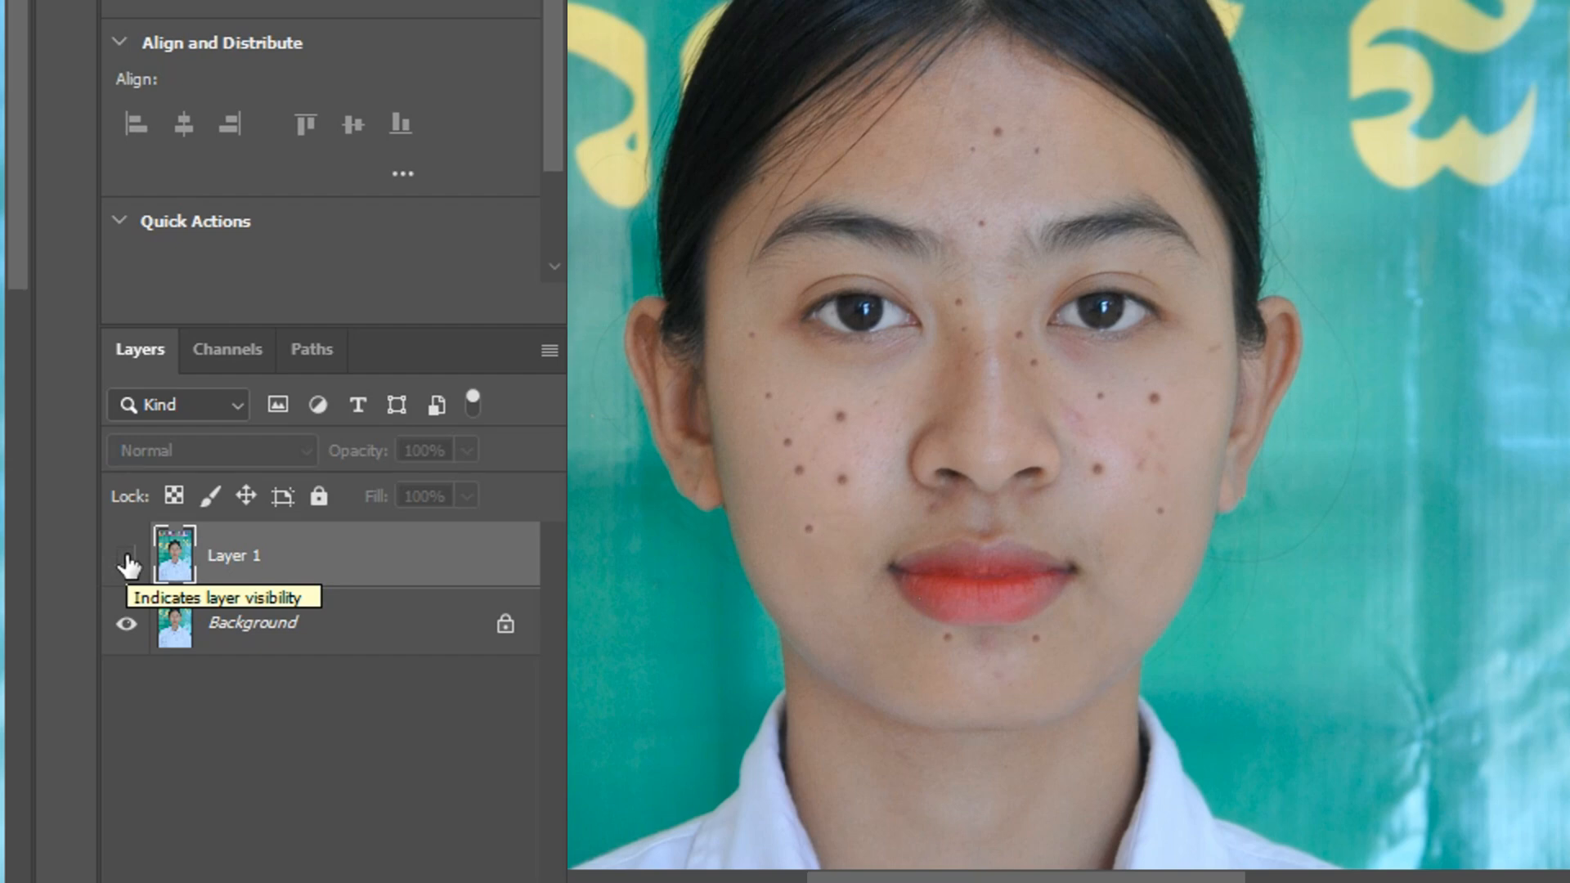
pyautogui.click(125, 568)
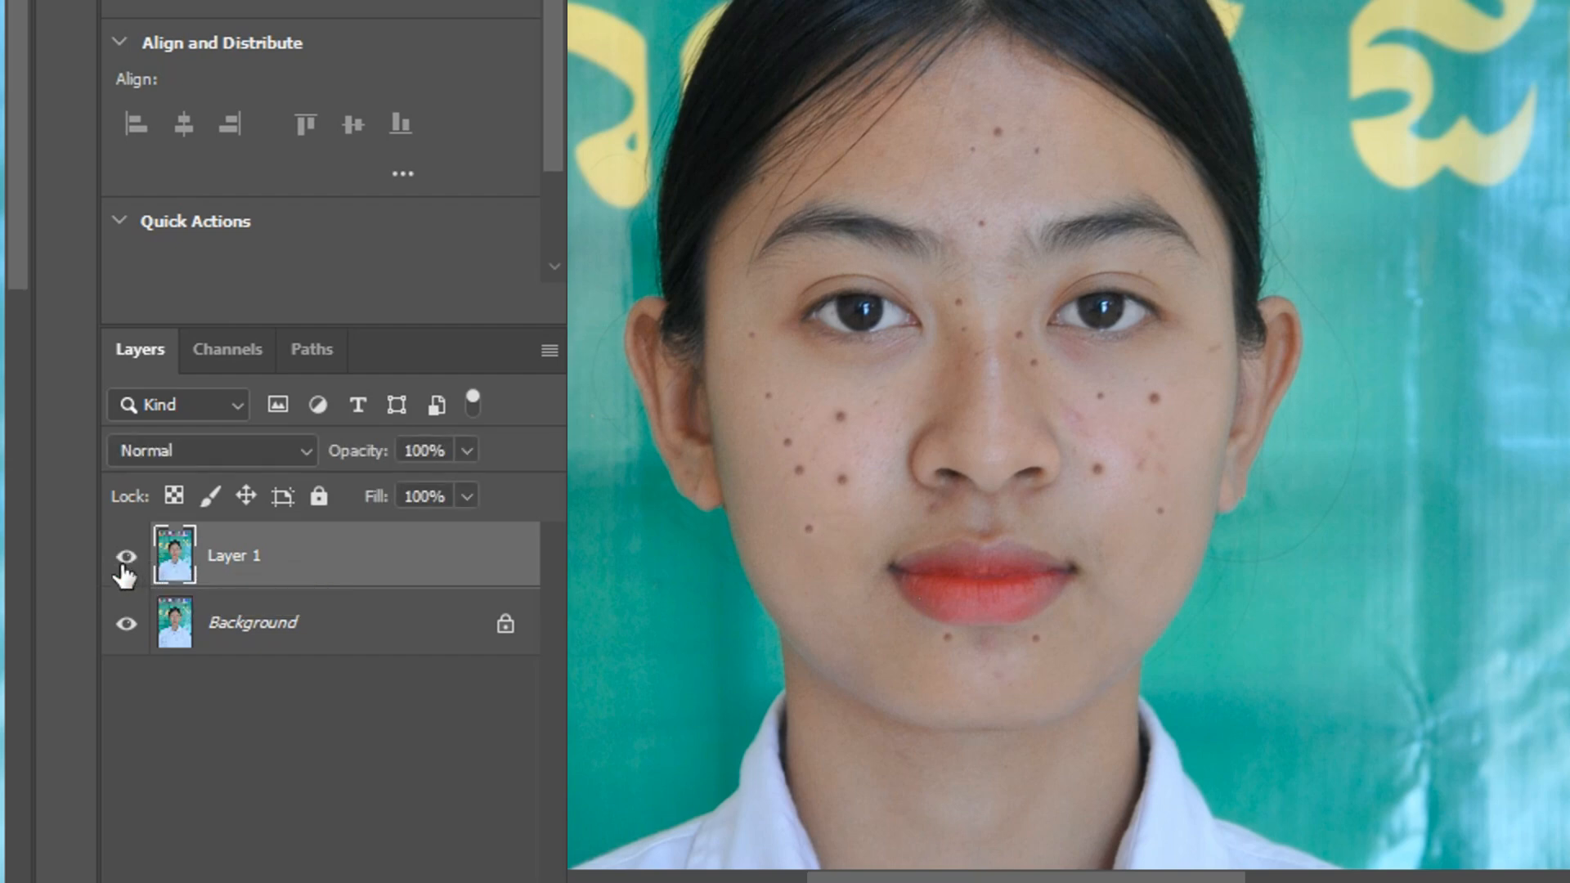
pyautogui.click(124, 565)
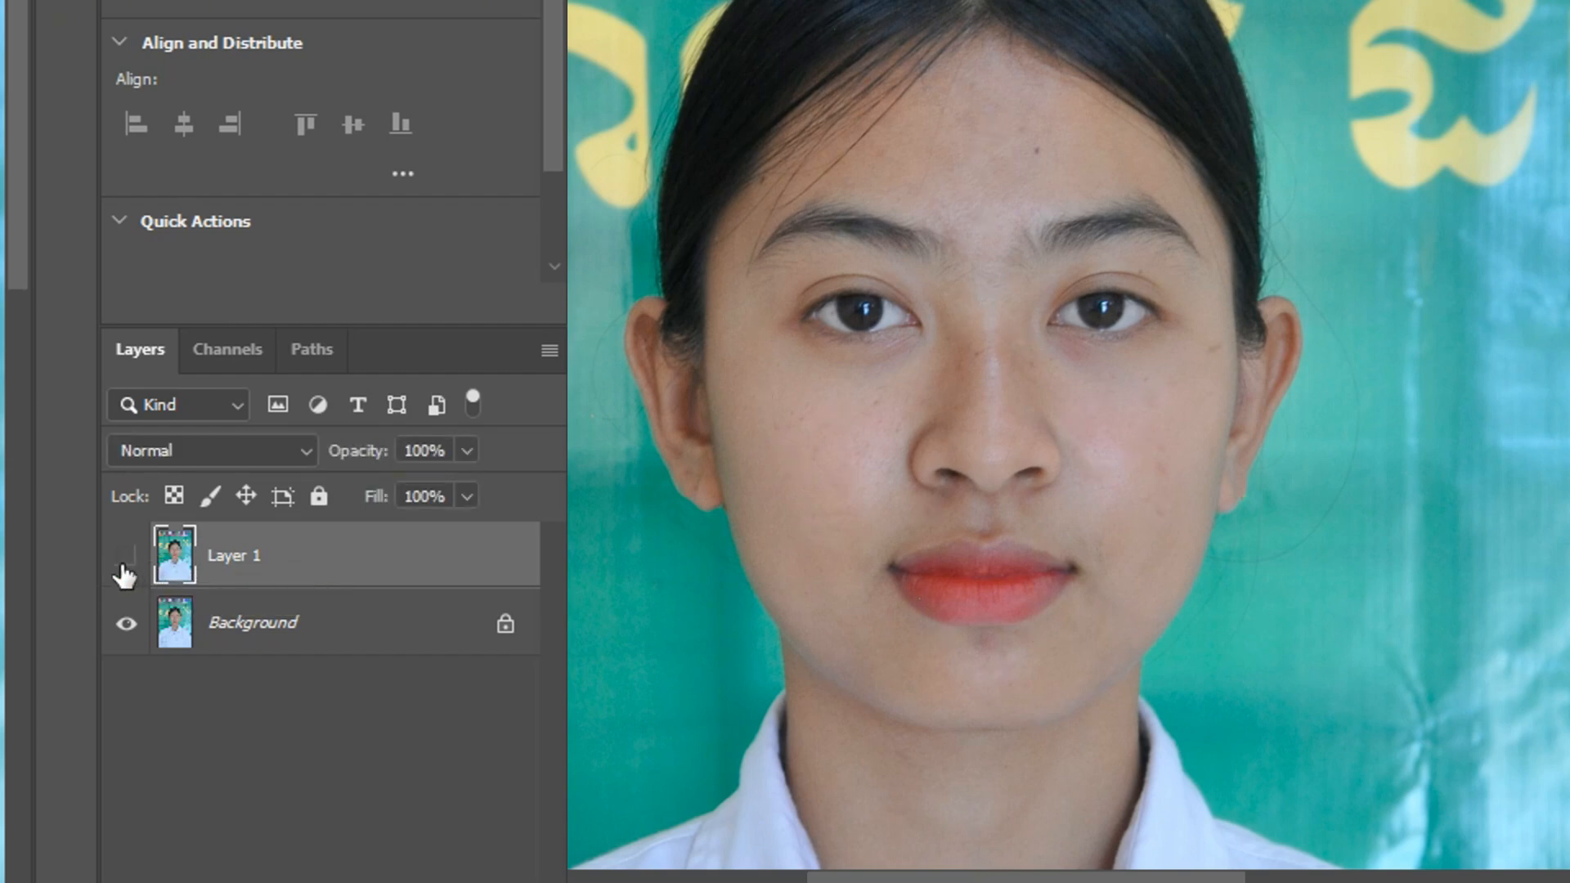
pyautogui.click(125, 572)
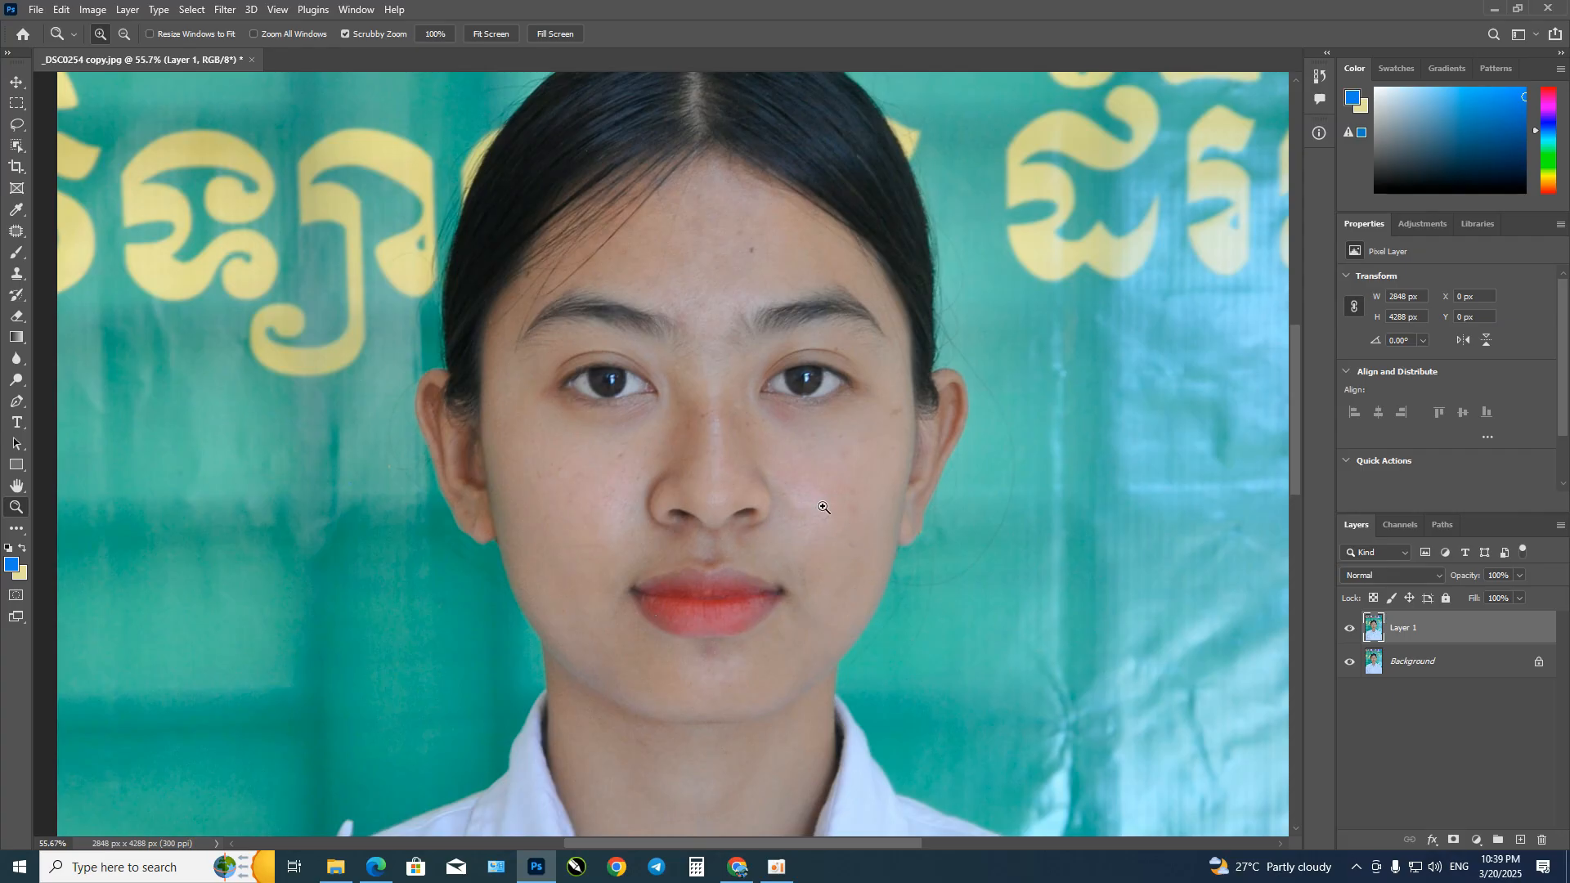
# Step: Change the retouching tool from the Patch tool to the Spot Healing Brush
pyautogui.click(20, 236)
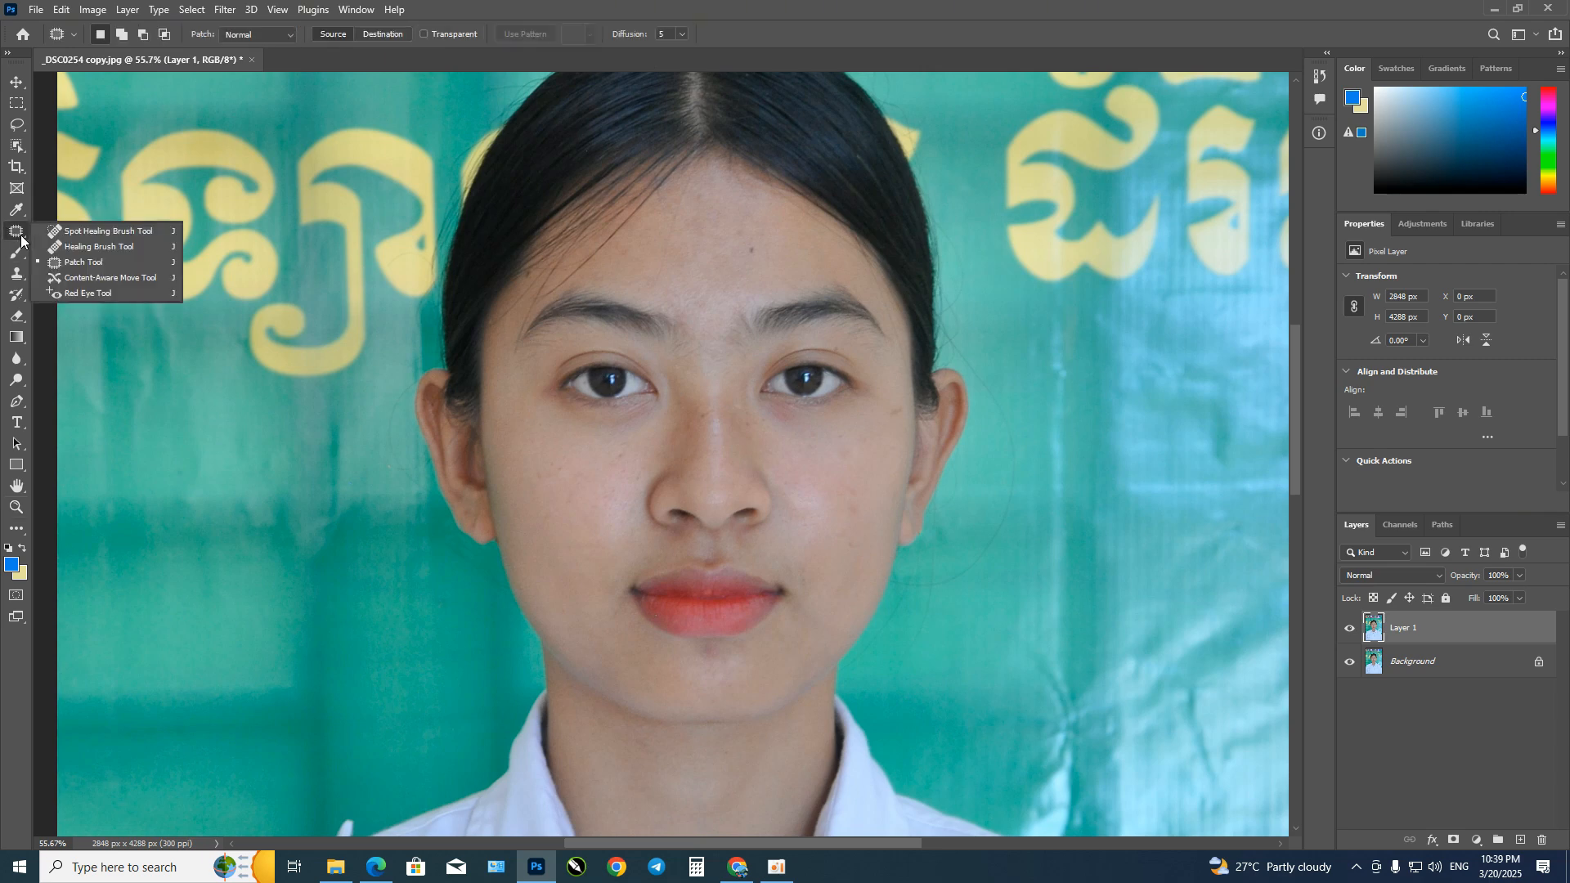
pyautogui.click(95, 262)
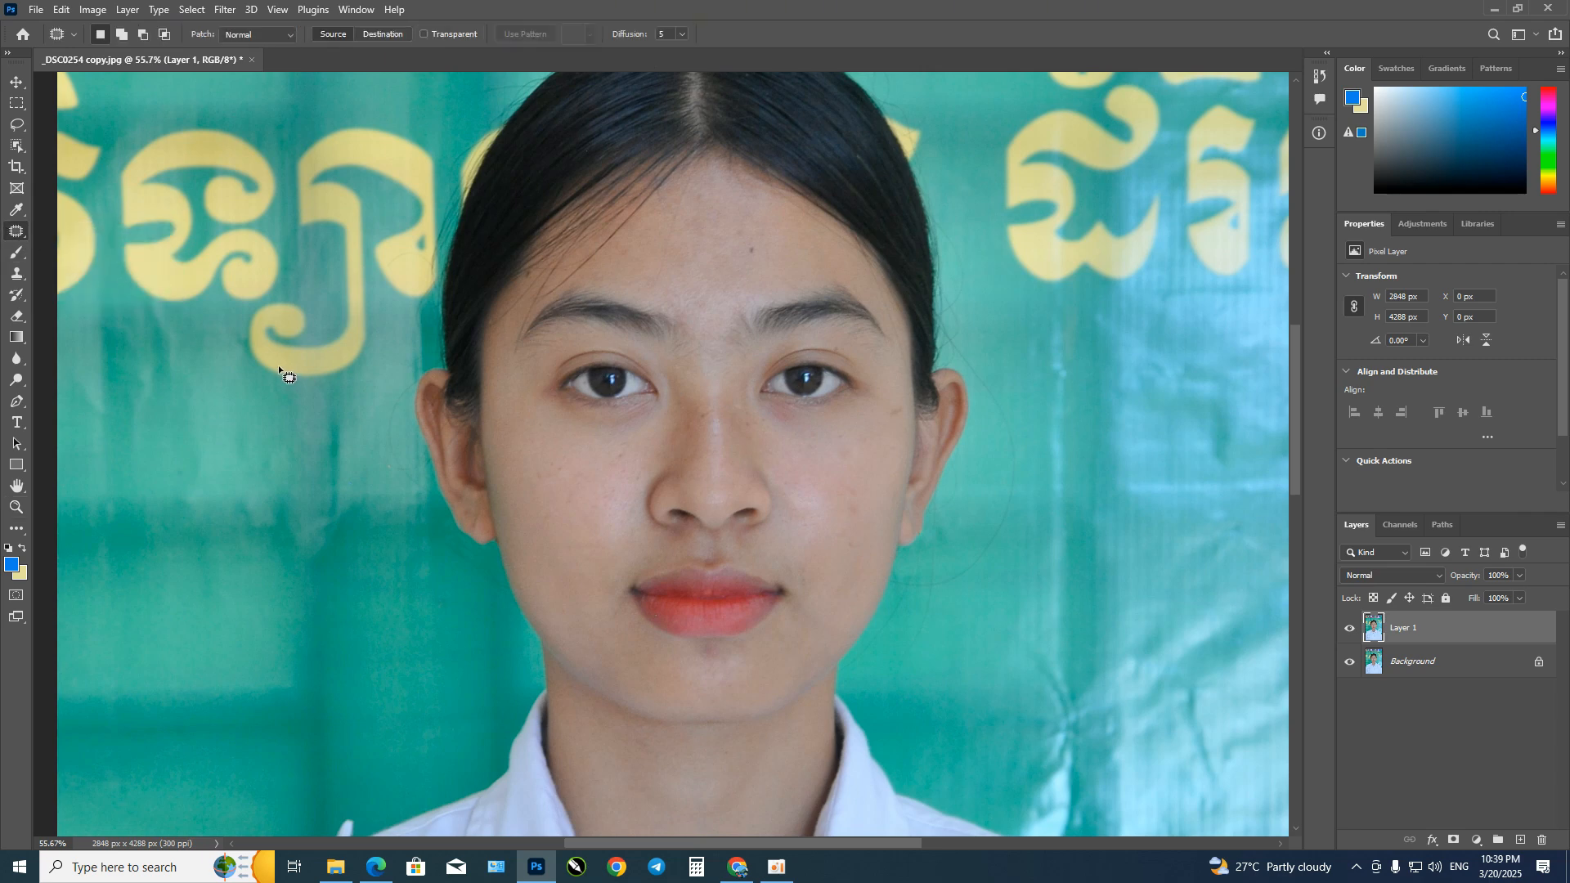
pyautogui.rightClick(18, 236)
pyautogui.click(76, 229)
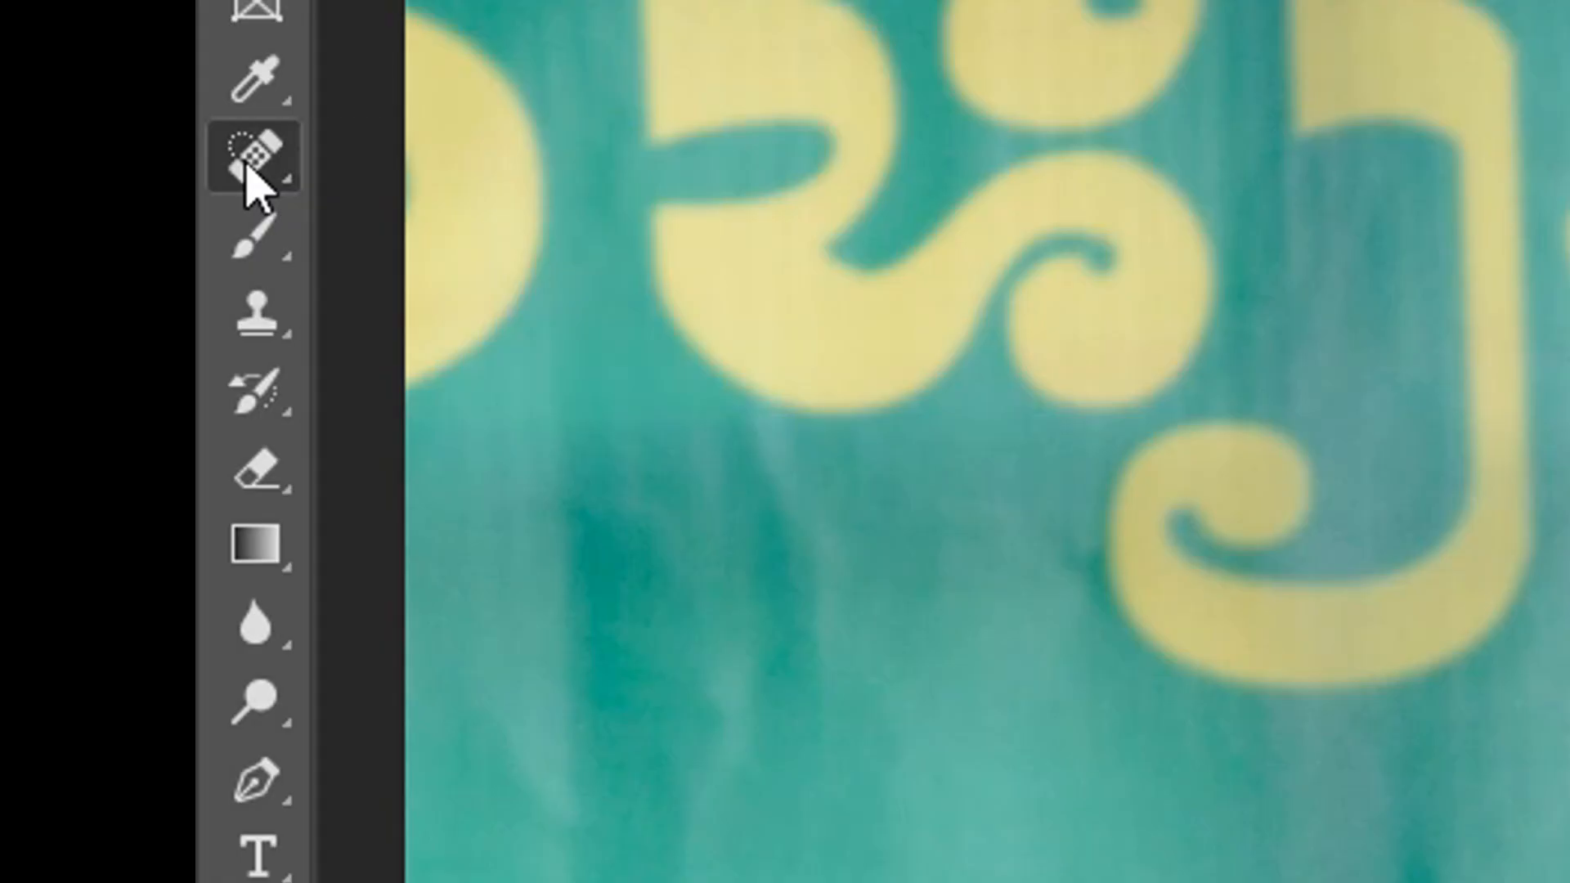
pyautogui.rightClick(17, 236)
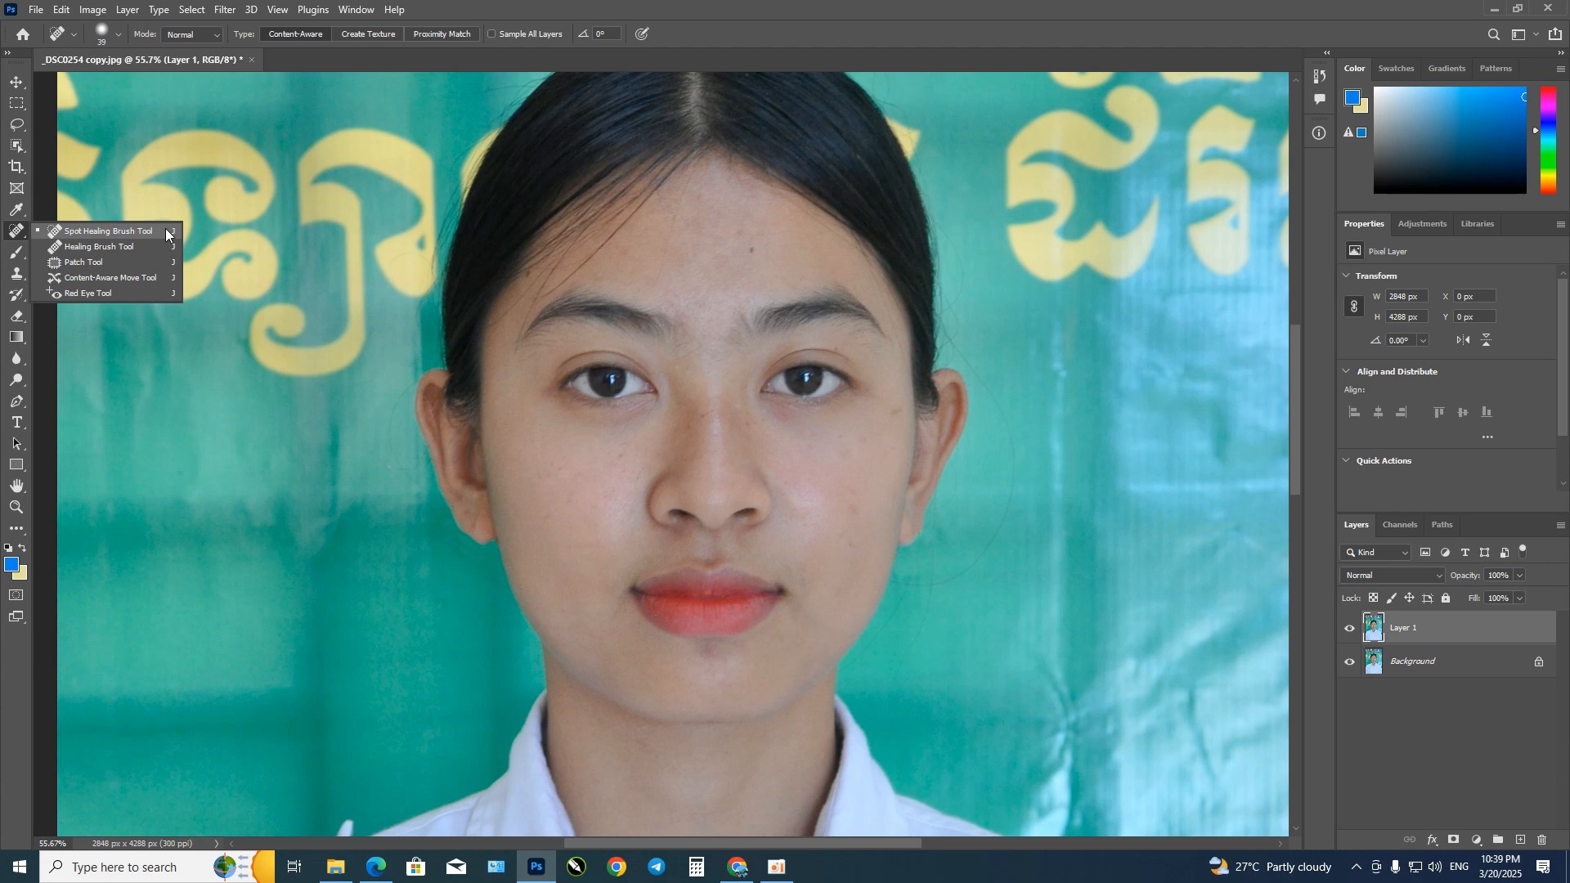
# Step: Hide Layer 1 and duplicate the Background layer as a fresh copy for retouching
pyautogui.click(1428, 664)
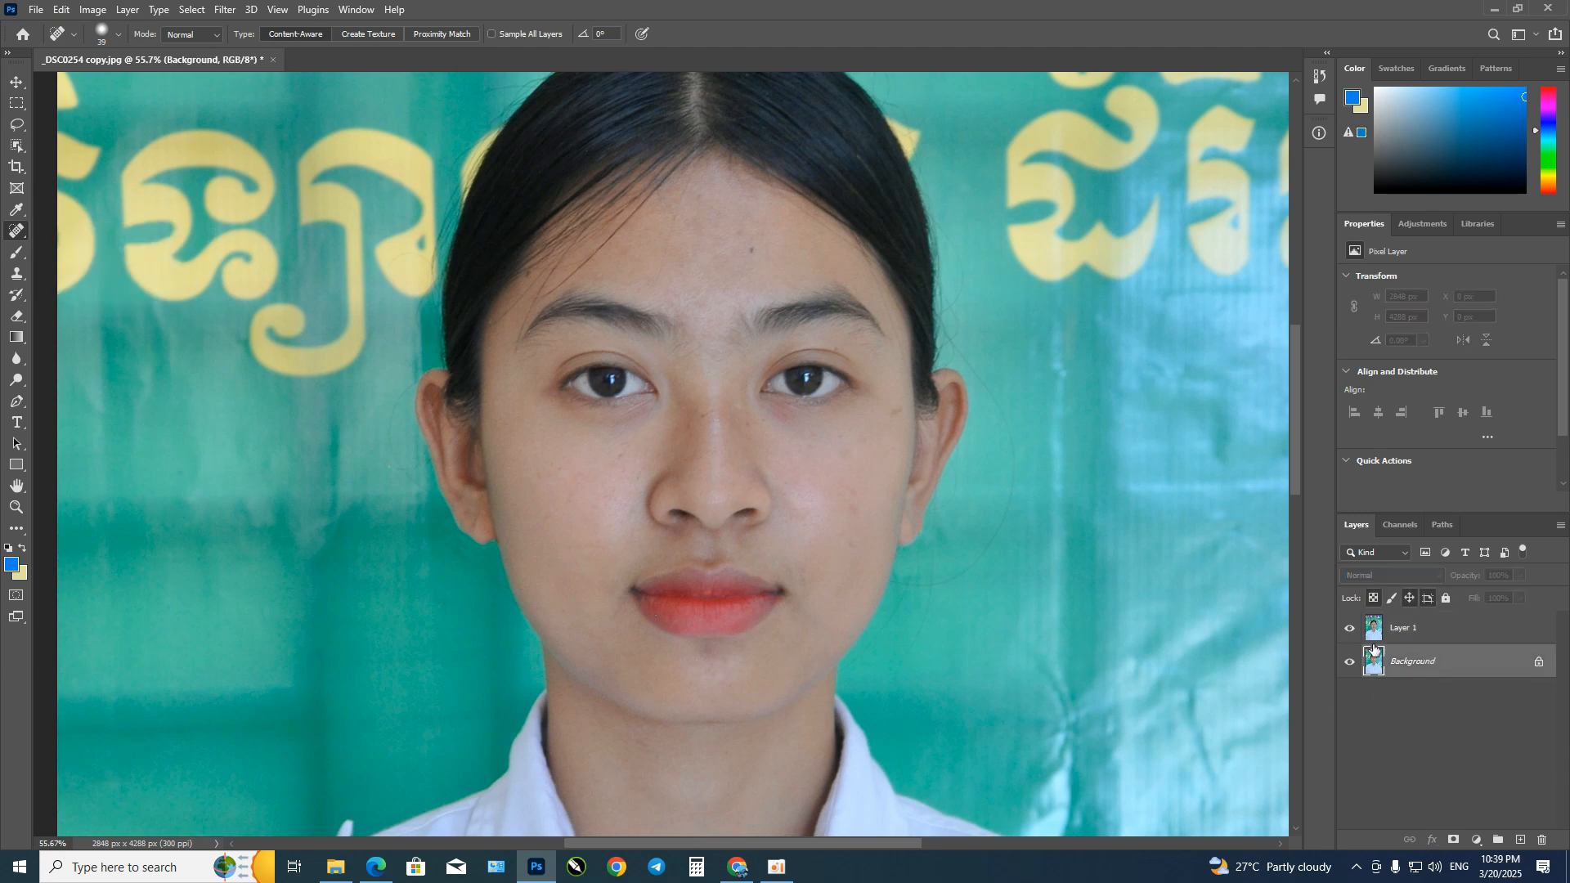
pyautogui.click(1351, 629)
pyautogui.press('z')
pyautogui.moveTo(704, 449); pyautogui.dragTo(737, 418)
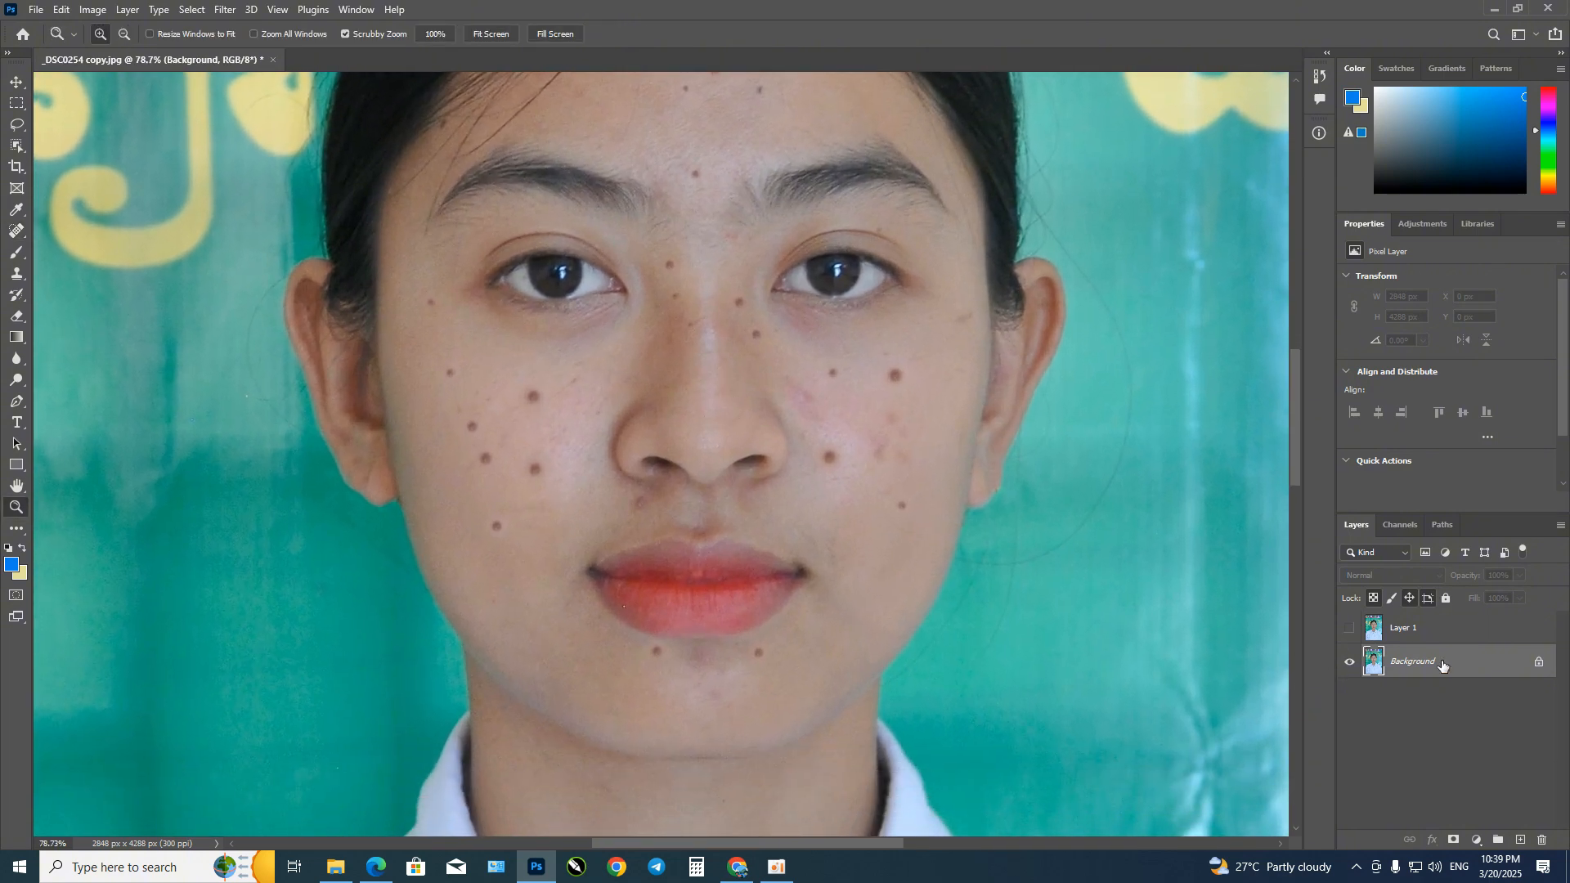
pyautogui.hotkey('ctrl', 'j')
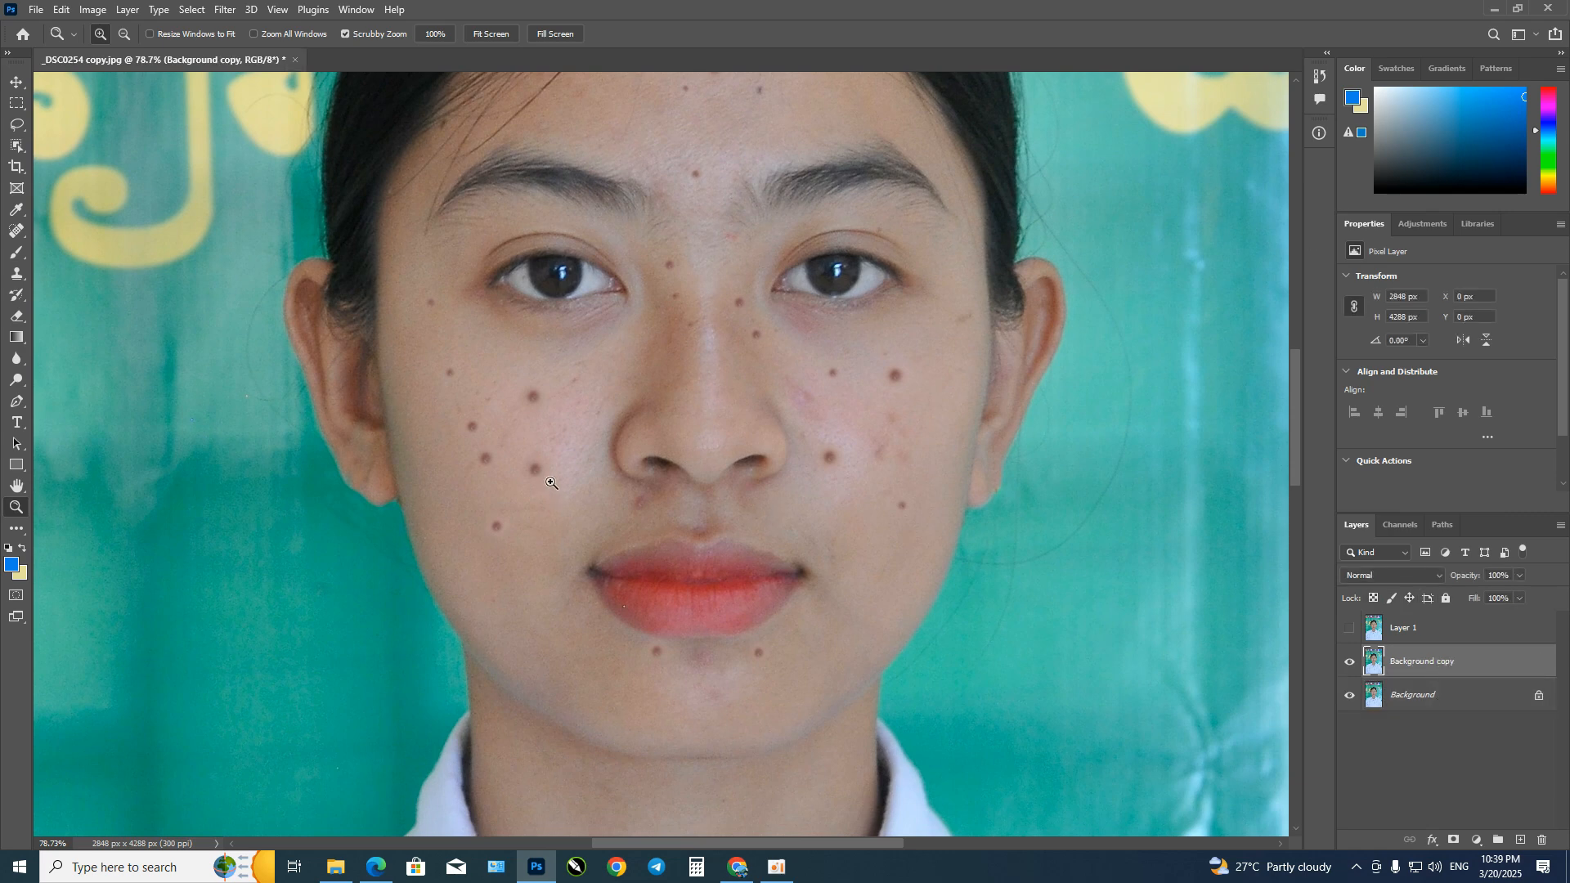
# Step: Remove the moles on the image-left cheek of the Background copy with the Spot Healing Brush
pyautogui.click(15, 234)
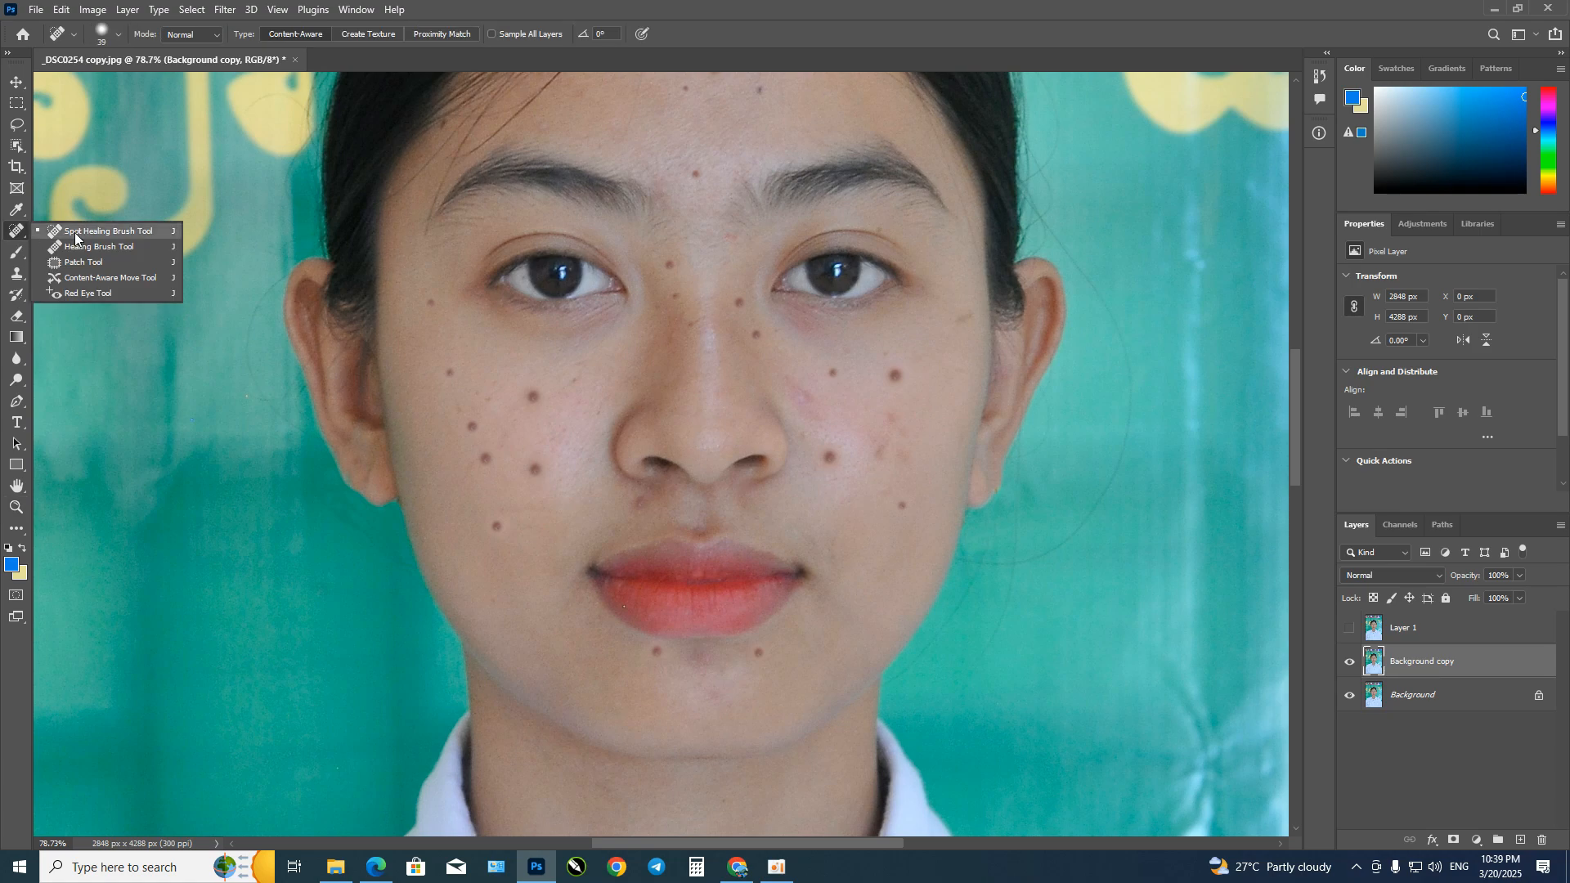
pyautogui.click(75, 232)
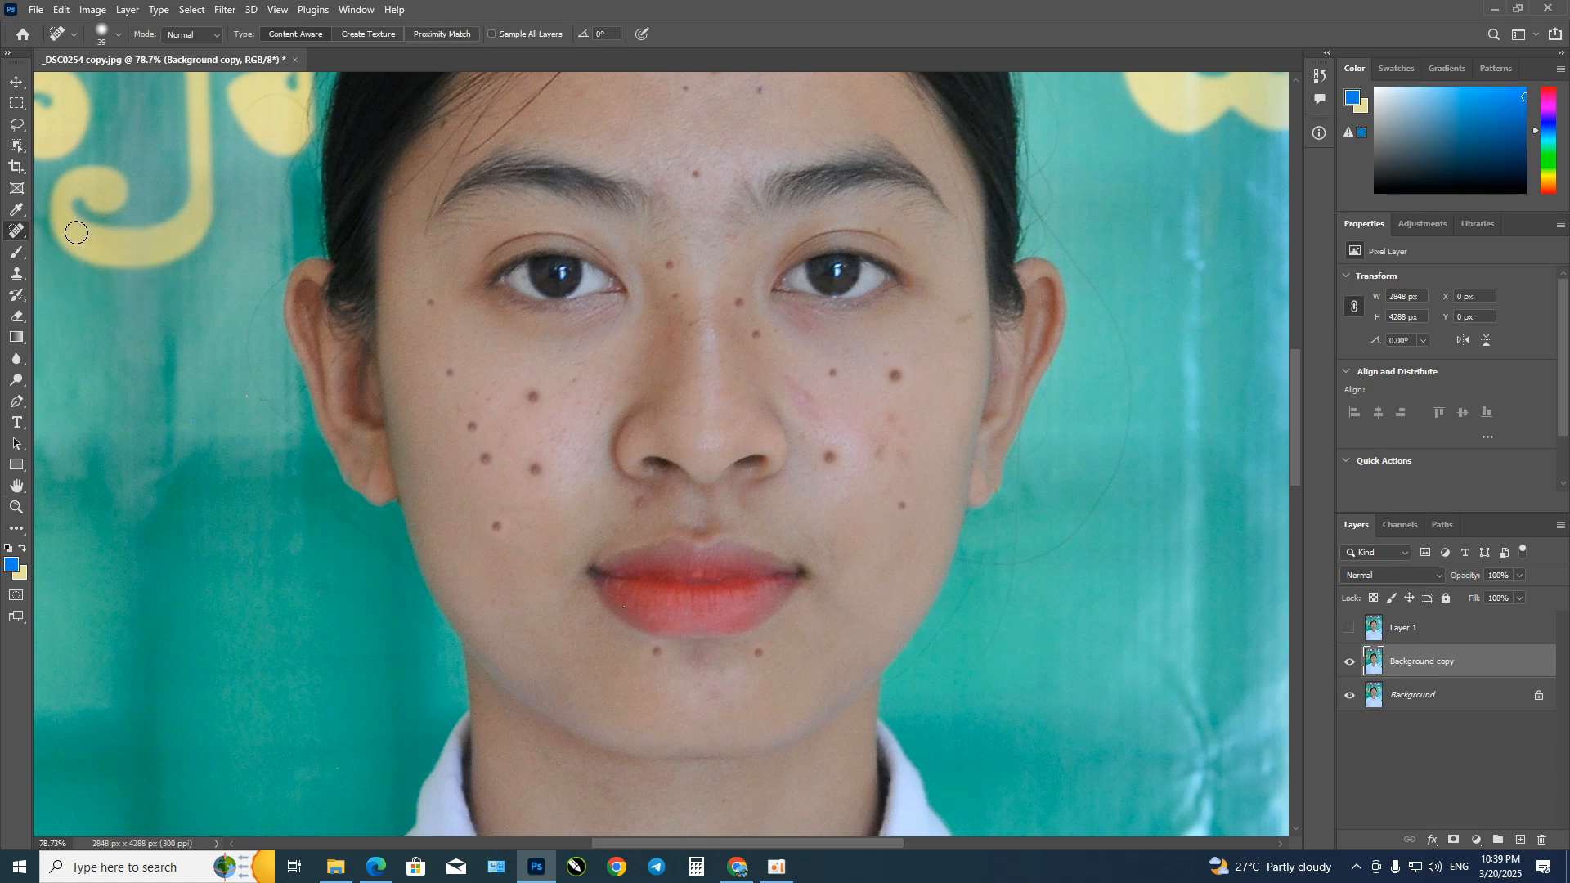
pyautogui.click(532, 396)
pyautogui.click(537, 472)
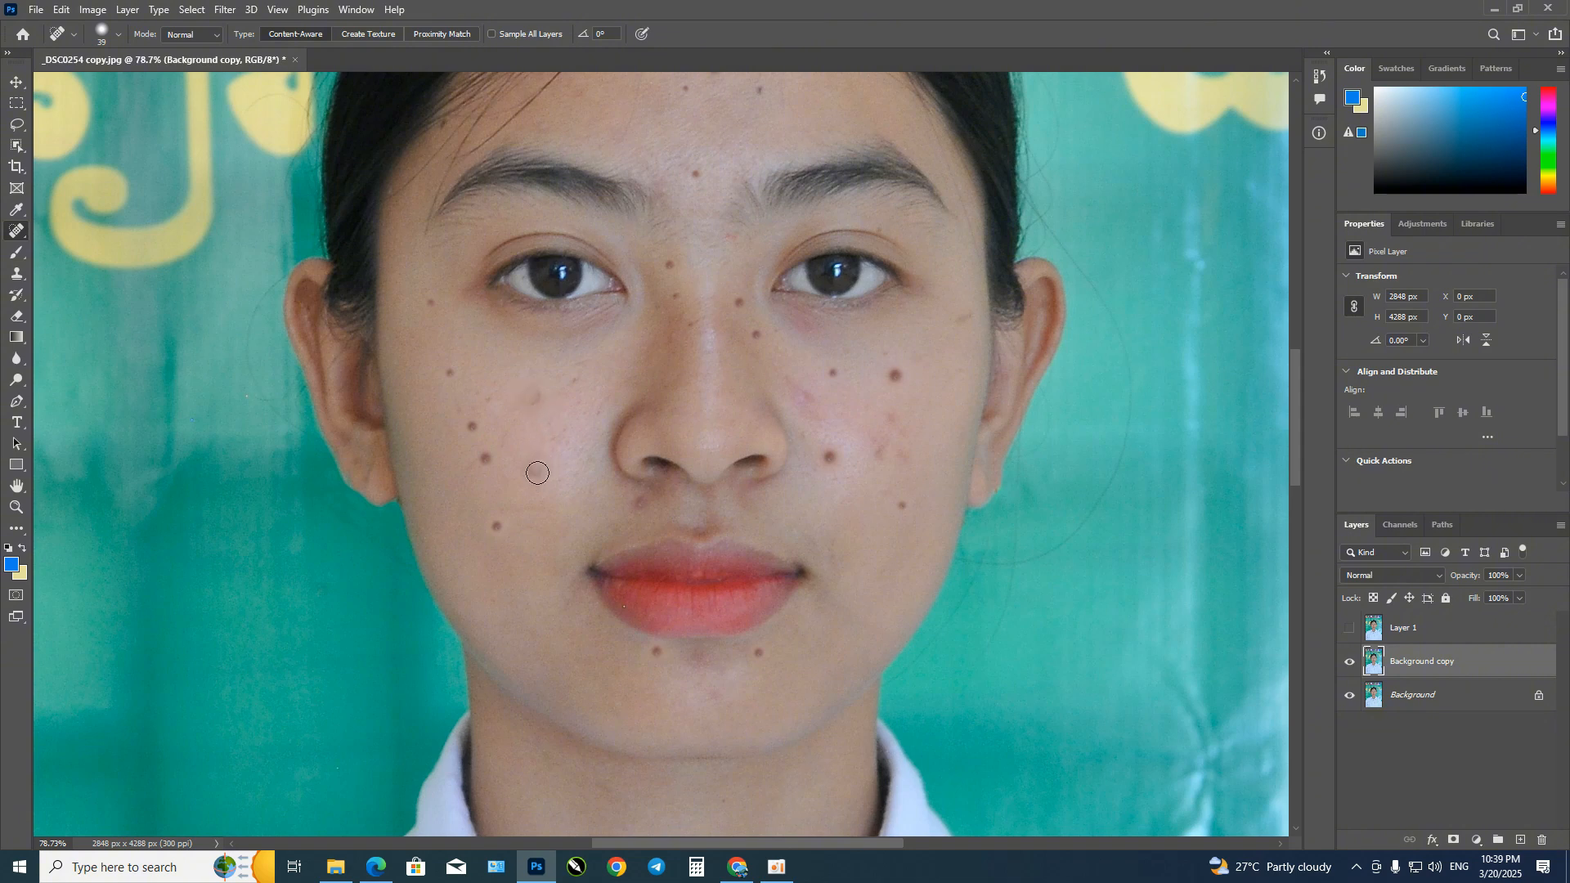
pyautogui.click(533, 399)
pyautogui.click(516, 413)
pyautogui.click(483, 425)
pyautogui.click(484, 455)
pyautogui.click(493, 524)
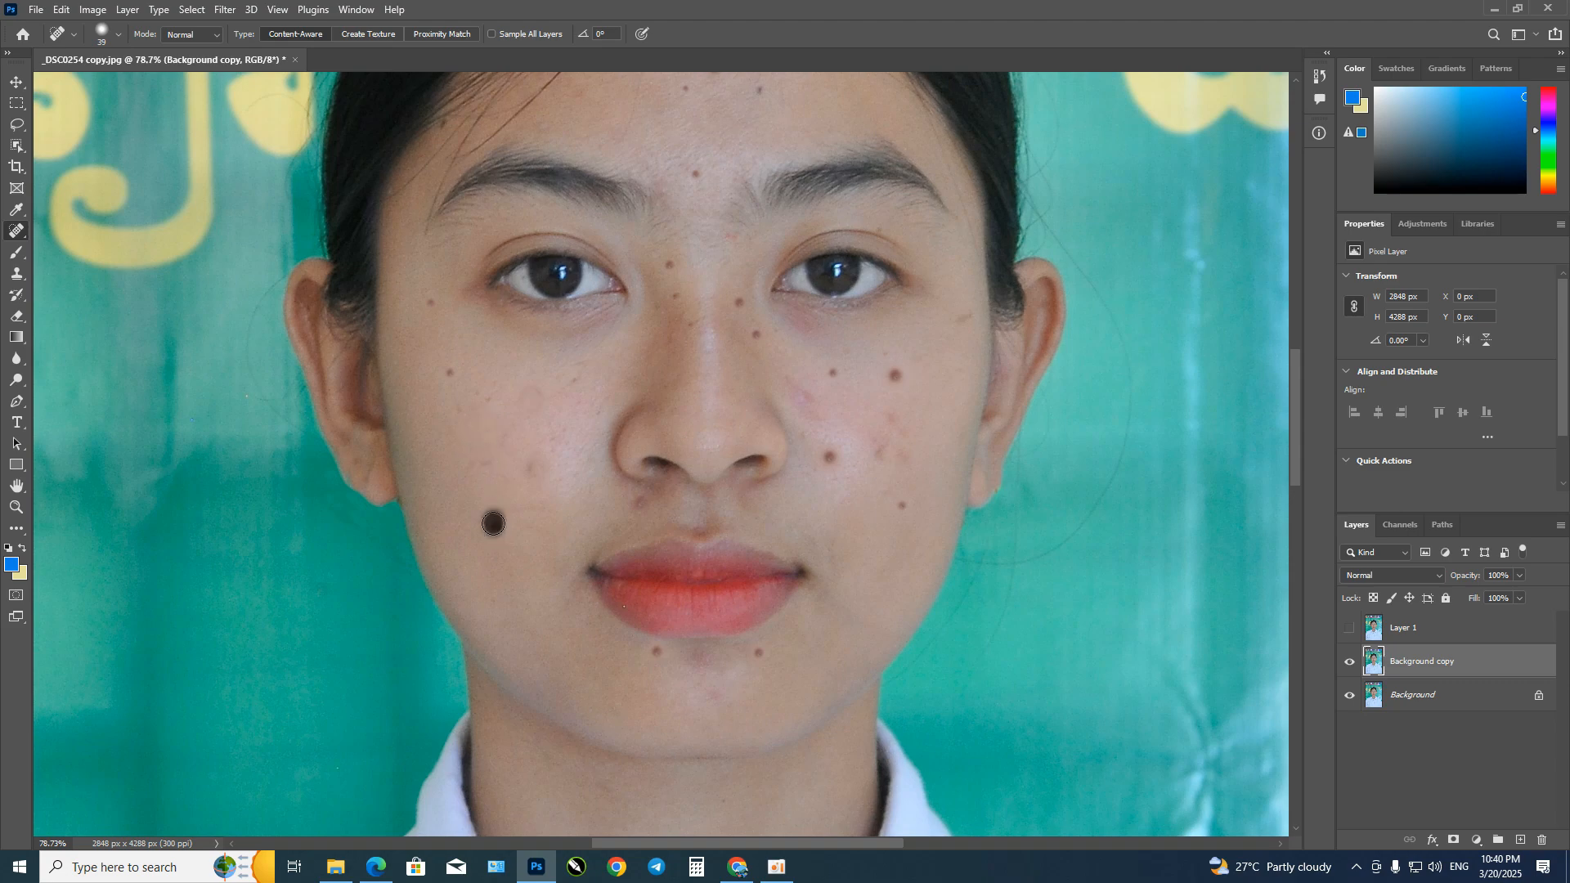
# Step: Heal the moles below the outer corner of the image-left eye and those along the bridge of the nose
pyautogui.click(452, 376)
pyautogui.click(429, 305)
pyautogui.click(668, 265)
pyautogui.moveTo(739, 301); pyautogui.dragTo(757, 335)
# Step: Heal the moles and reddish blemishes across the image-right cheek
pyautogui.moveTo(830, 370); pyautogui.dragTo(898, 377)
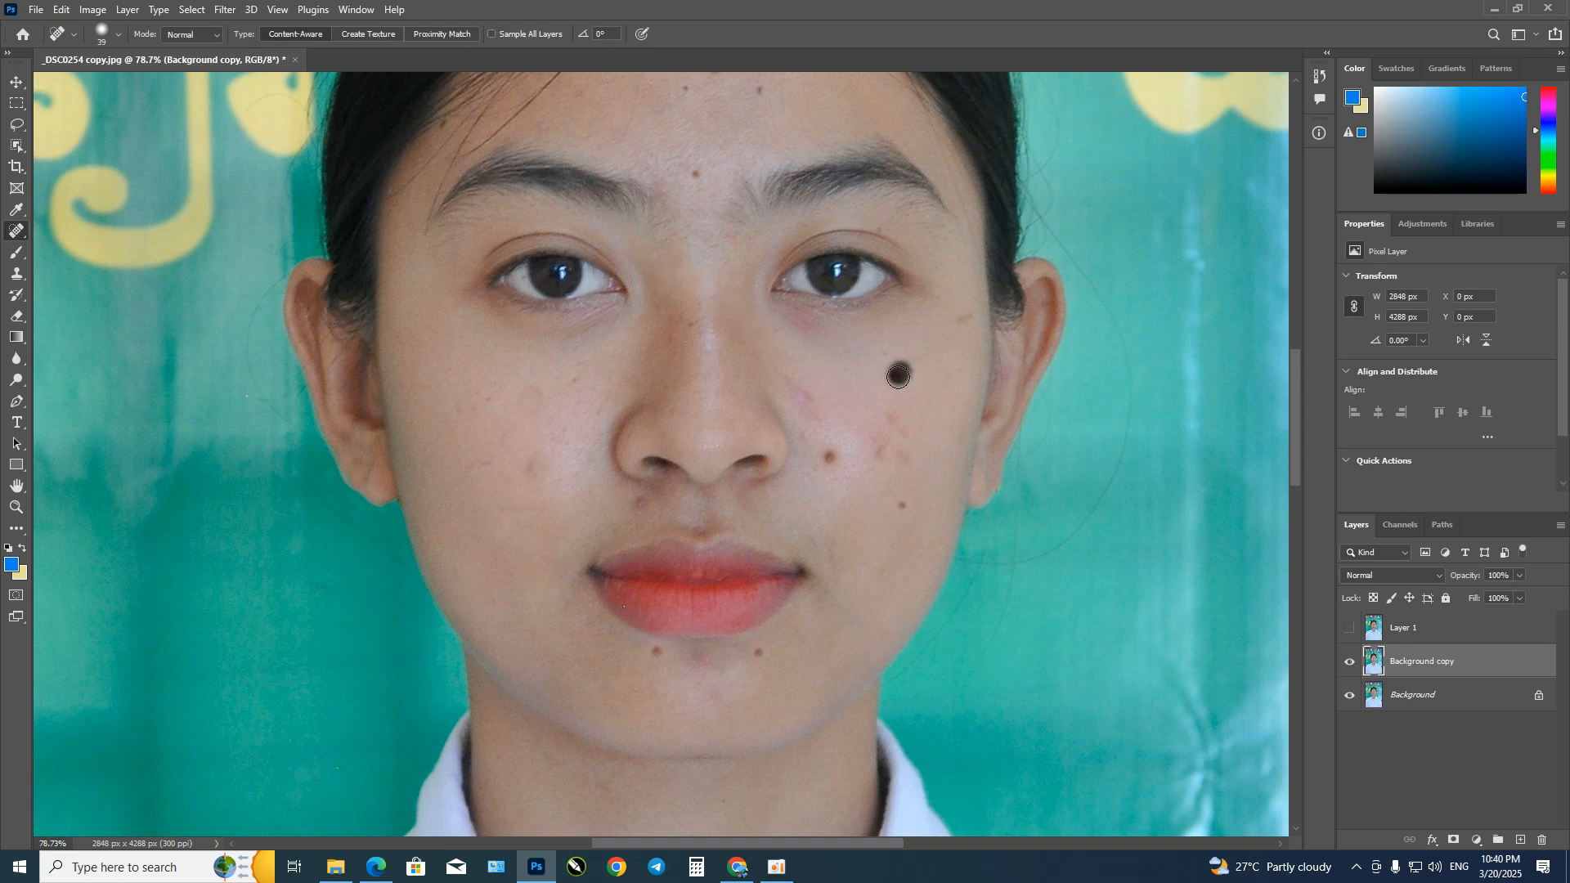
pyautogui.moveTo(887, 432); pyautogui.dragTo(883, 452)
pyautogui.click(842, 459)
pyautogui.click(831, 461)
pyautogui.click(891, 374)
pyautogui.click(891, 375)
pyautogui.click(828, 452)
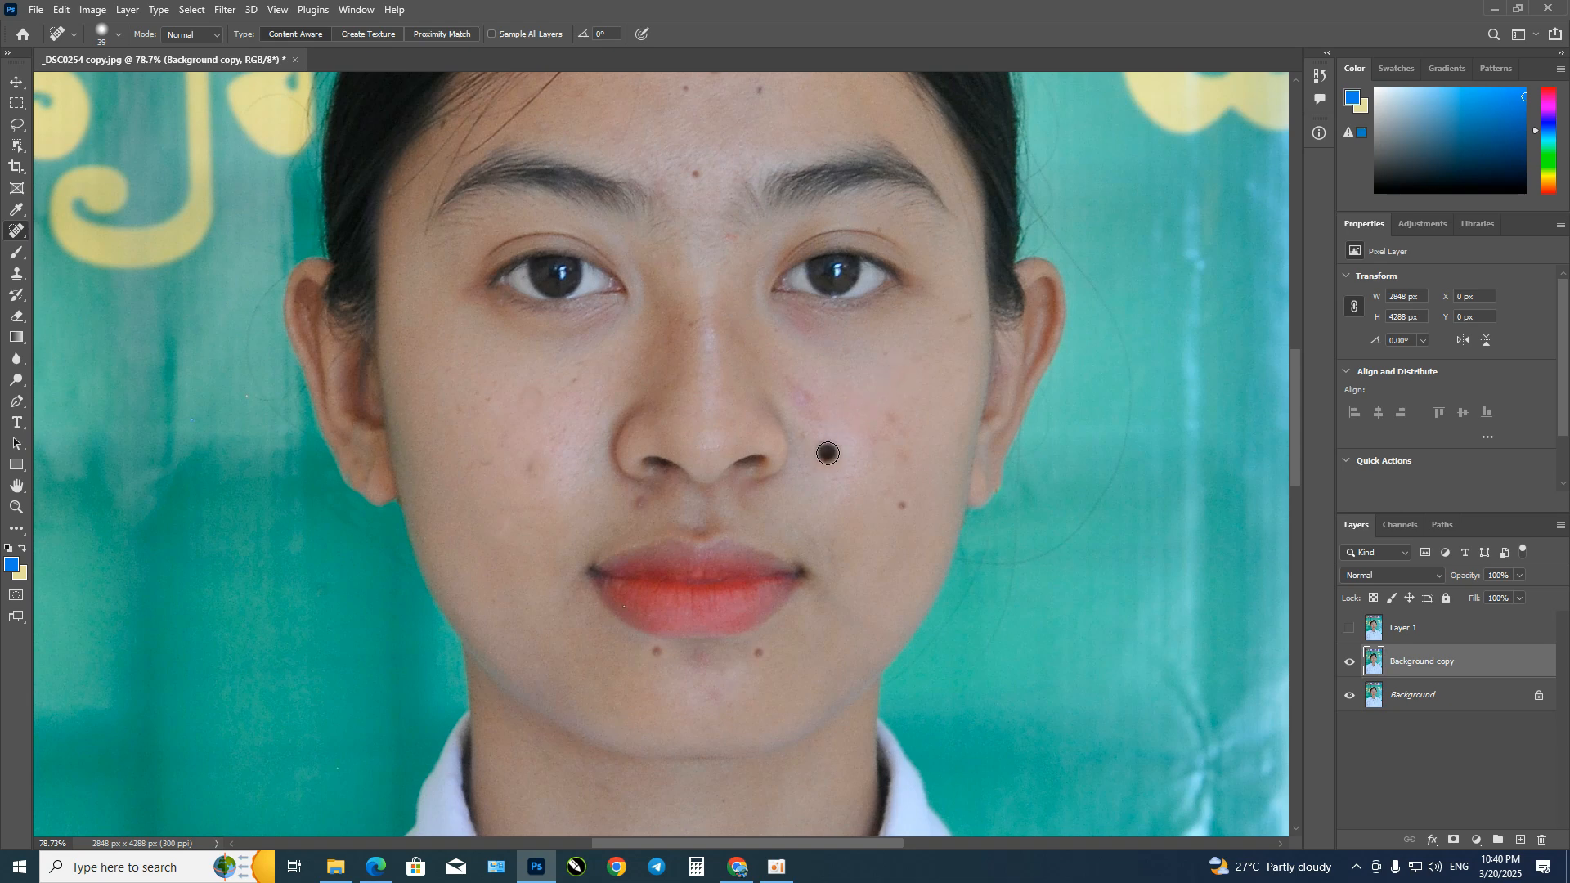
pyautogui.click(906, 503)
pyautogui.click(906, 462)
# Step: Set the healing brush size to 46 px and heal the dark spot below the nostril and the chin moles
pyautogui.rightClick(831, 446)
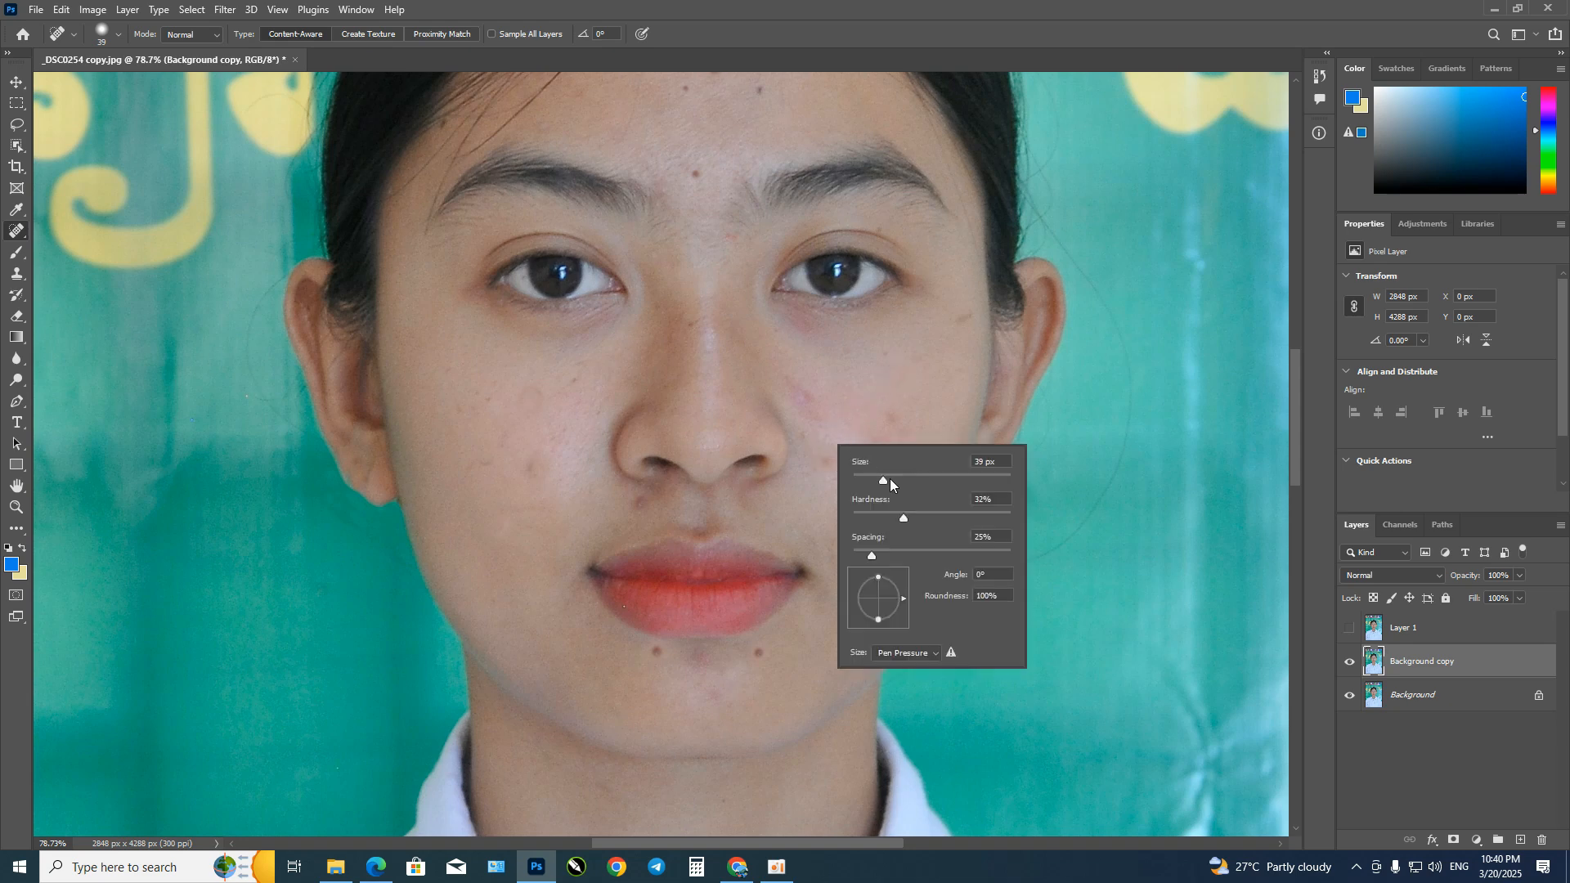
pyautogui.moveTo(886, 480); pyautogui.dragTo(891, 480)
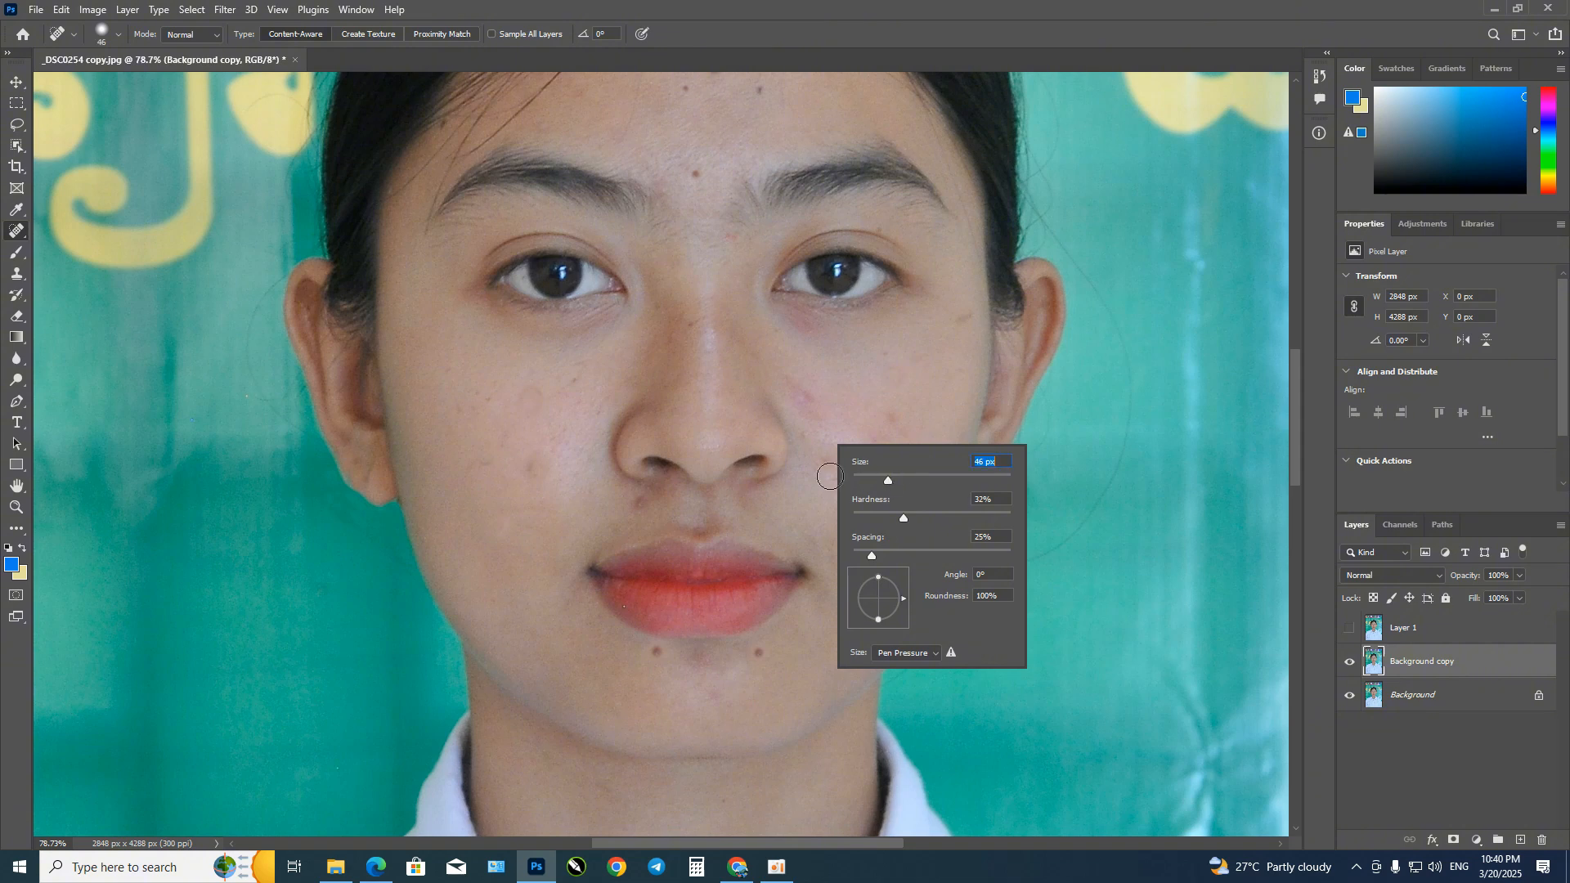
pyautogui.click(638, 507)
pyautogui.click(759, 652)
pyautogui.click(706, 663)
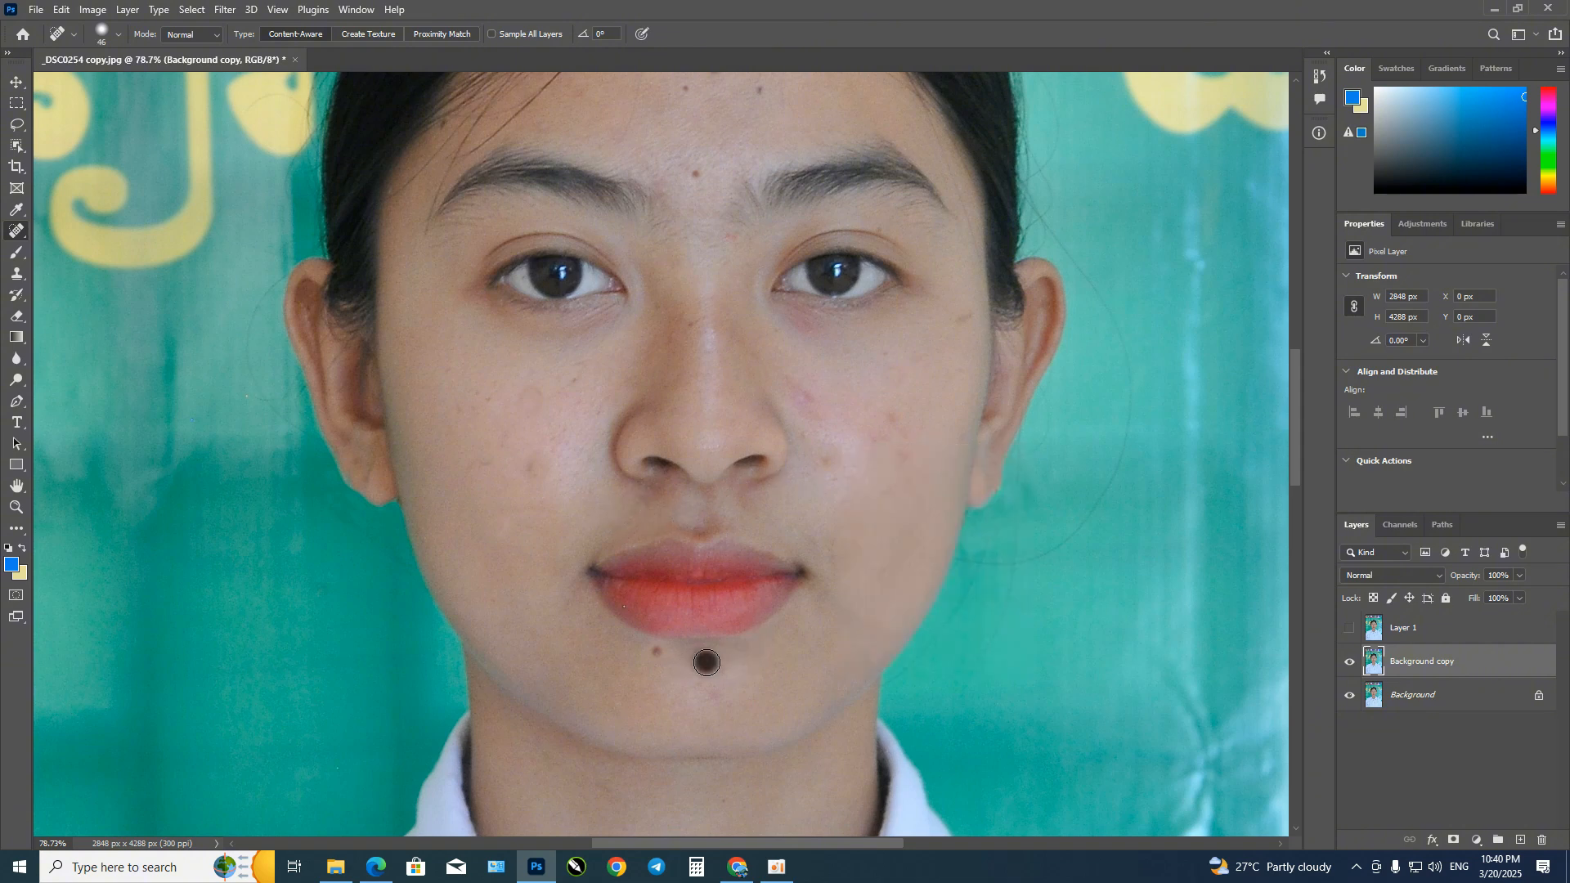
pyautogui.click(658, 653)
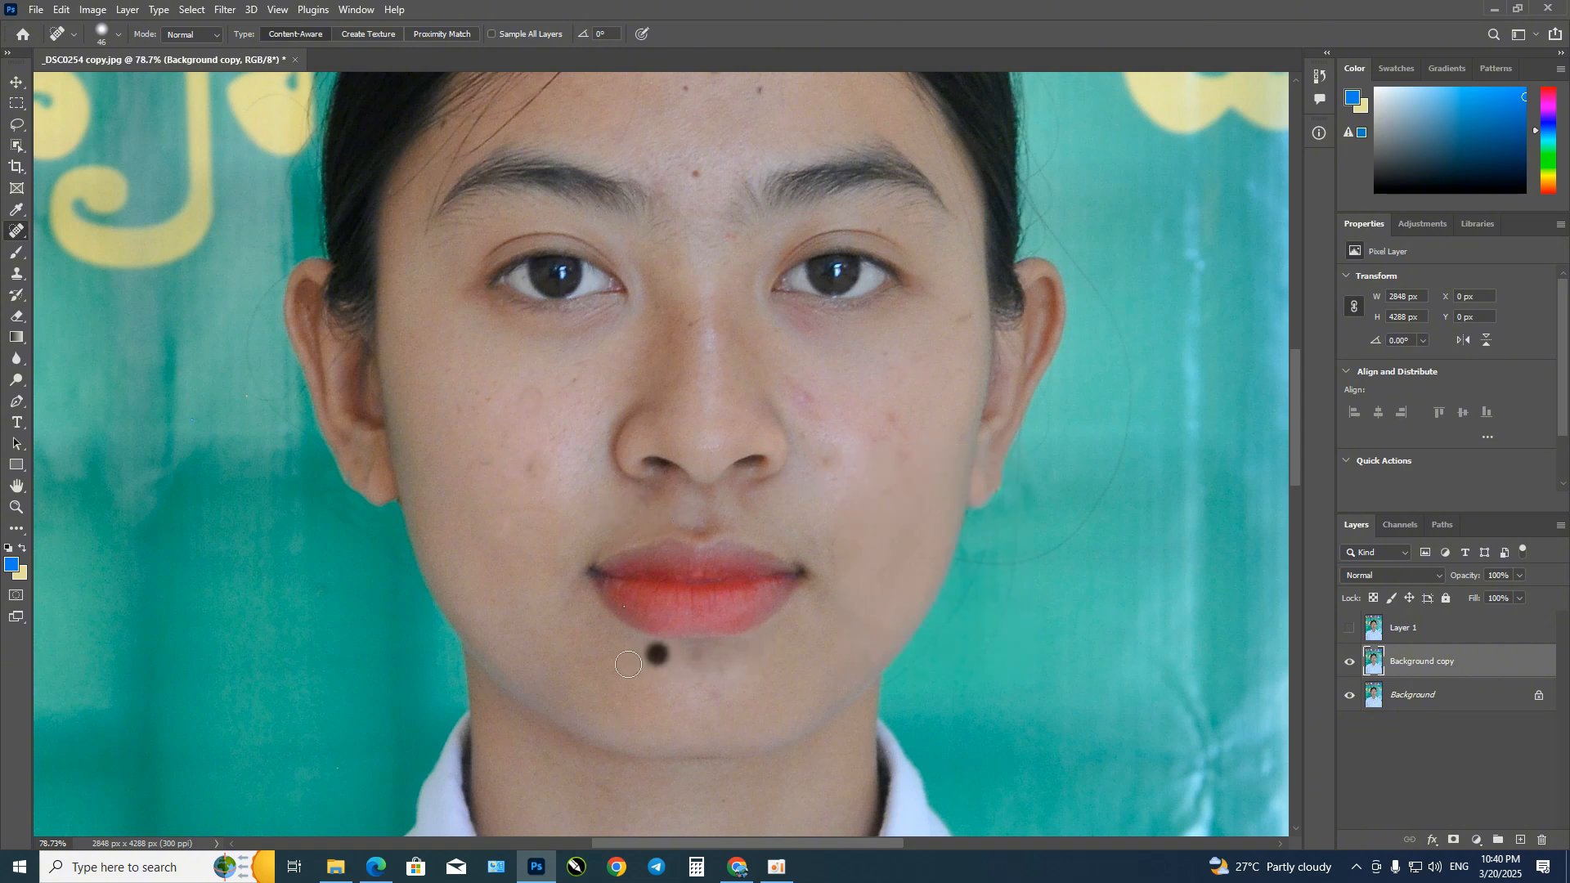
# Step: Heal the leftover reddish marks beside the nose and on the middle of the image-right cheek
pyautogui.click(826, 462)
pyautogui.click(797, 388)
pyautogui.click(884, 434)
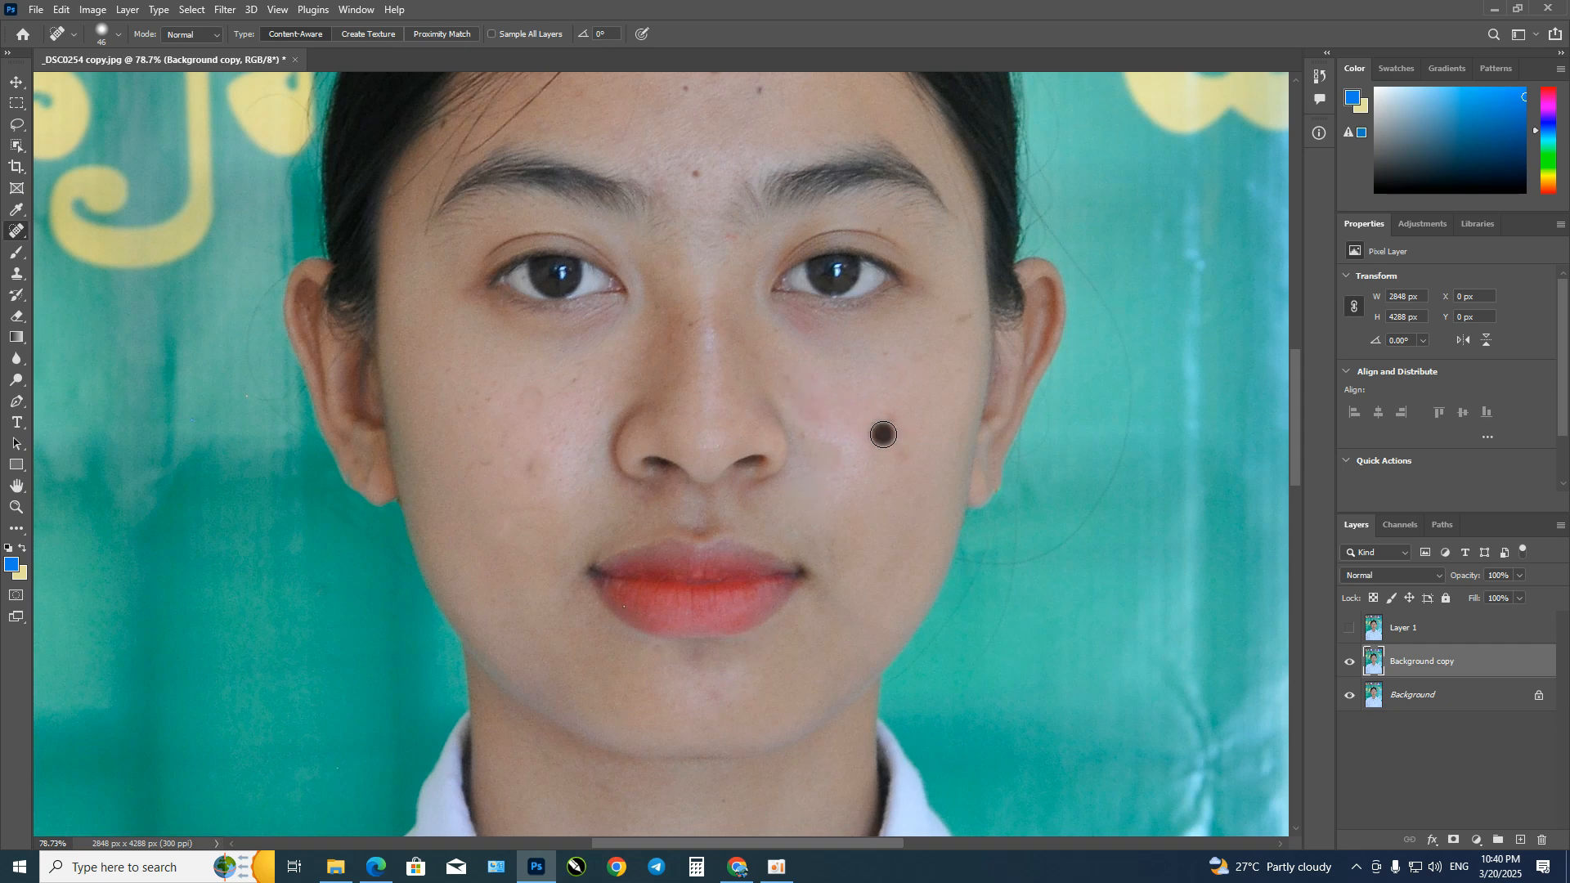
# Step: Heal the faint leftover marks and small spots across the image-left cheek
pyautogui.click(530, 479)
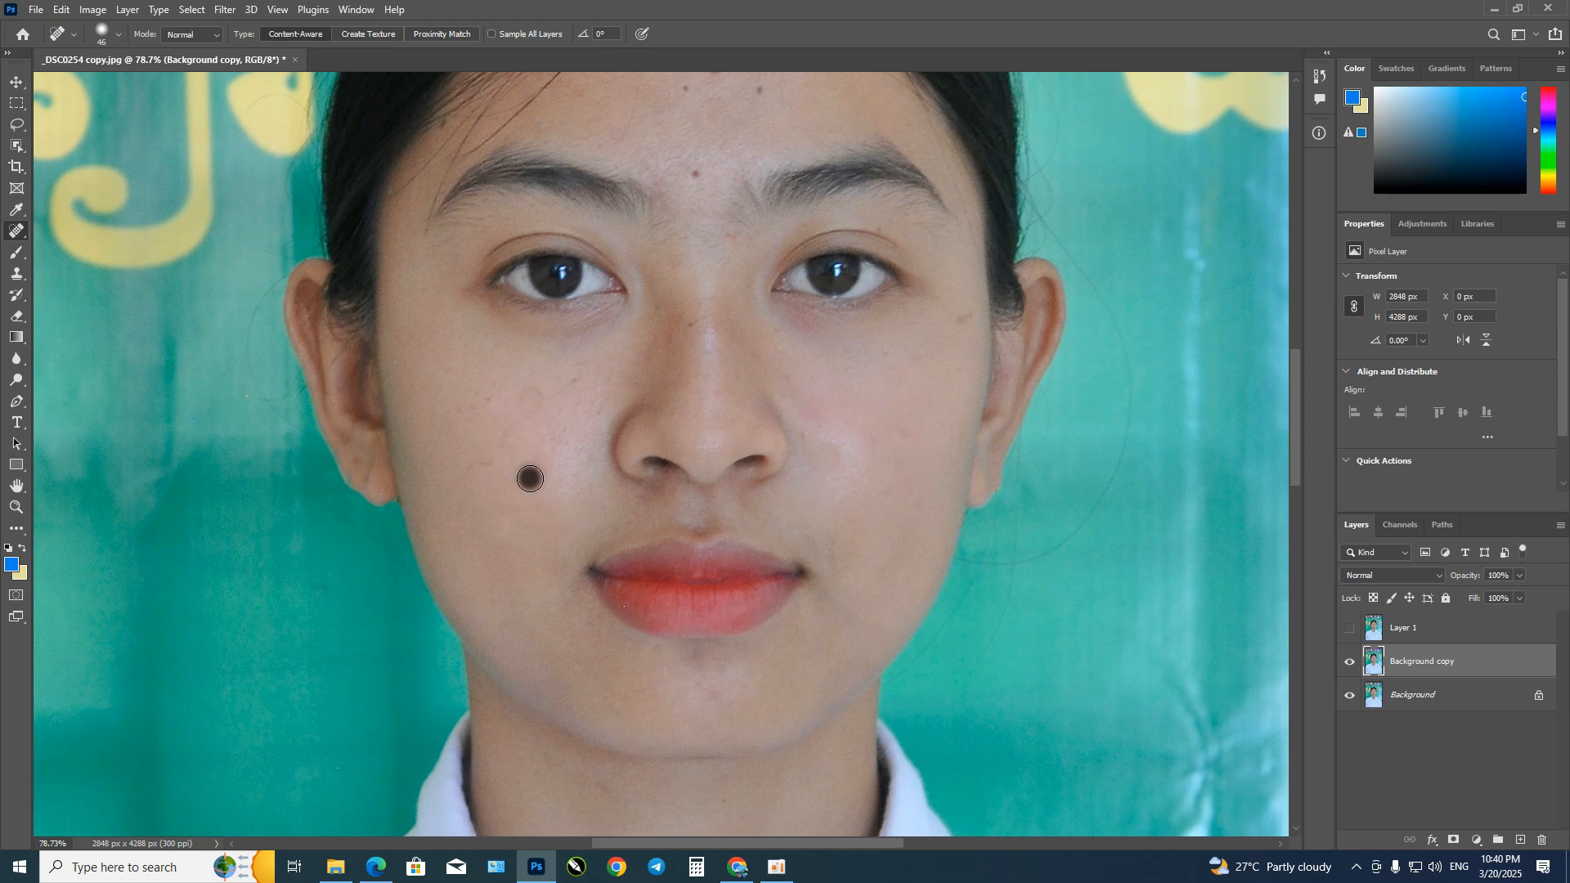
pyautogui.click(514, 518)
pyautogui.click(533, 397)
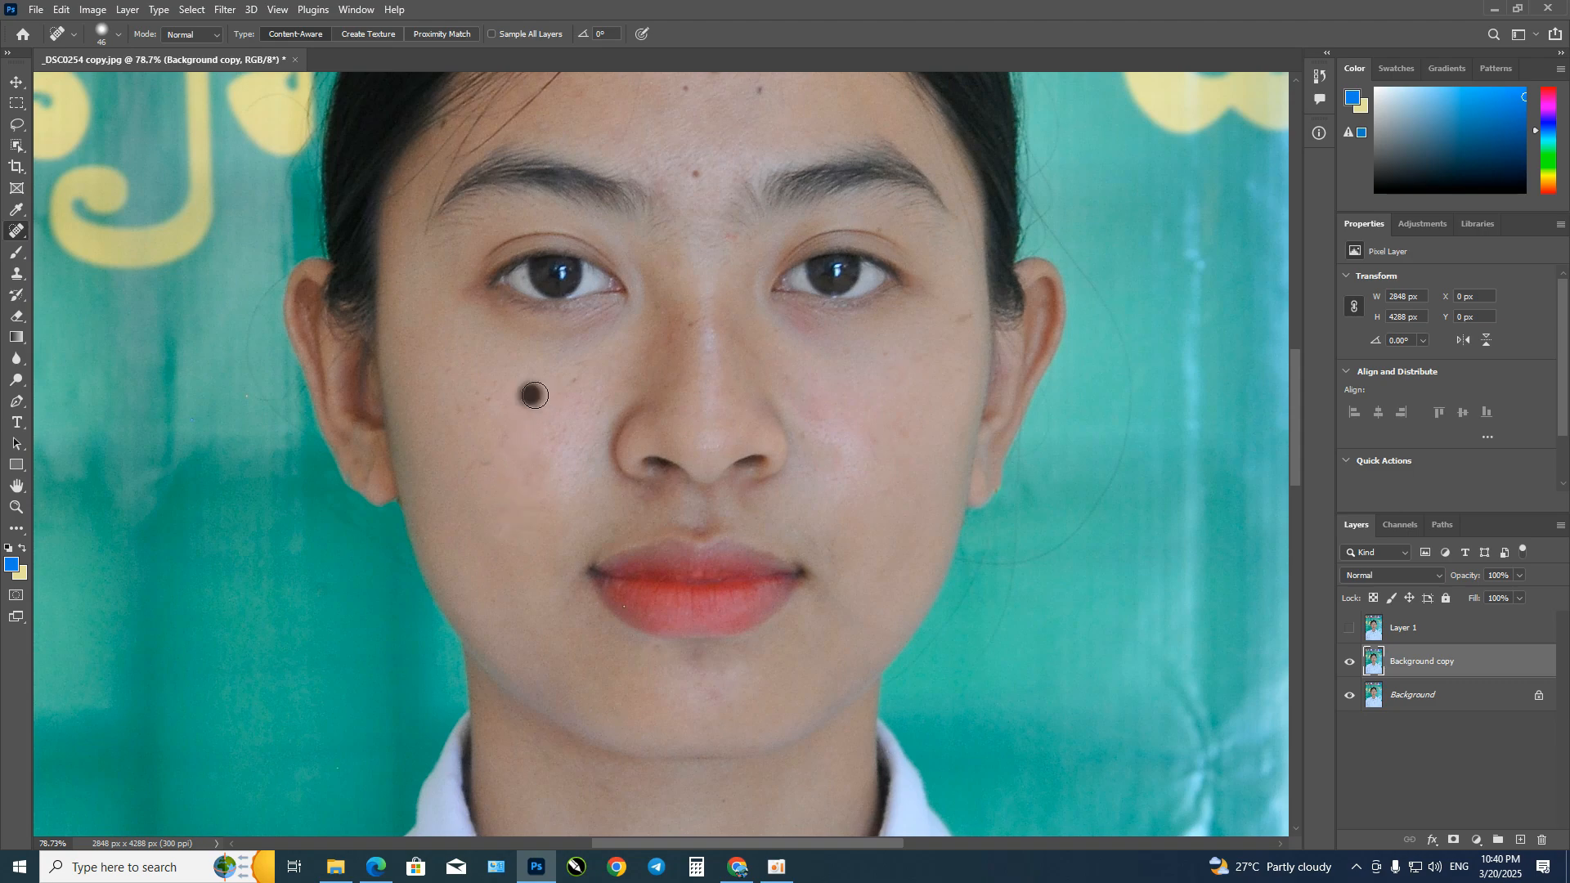
pyautogui.click(562, 389)
pyautogui.click(574, 387)
pyautogui.click(581, 368)
pyautogui.click(497, 440)
pyautogui.click(471, 411)
# Step: Heal the mole between the eyebrows and the moles across the forehead
pyautogui.scroll(3, 696, 215)
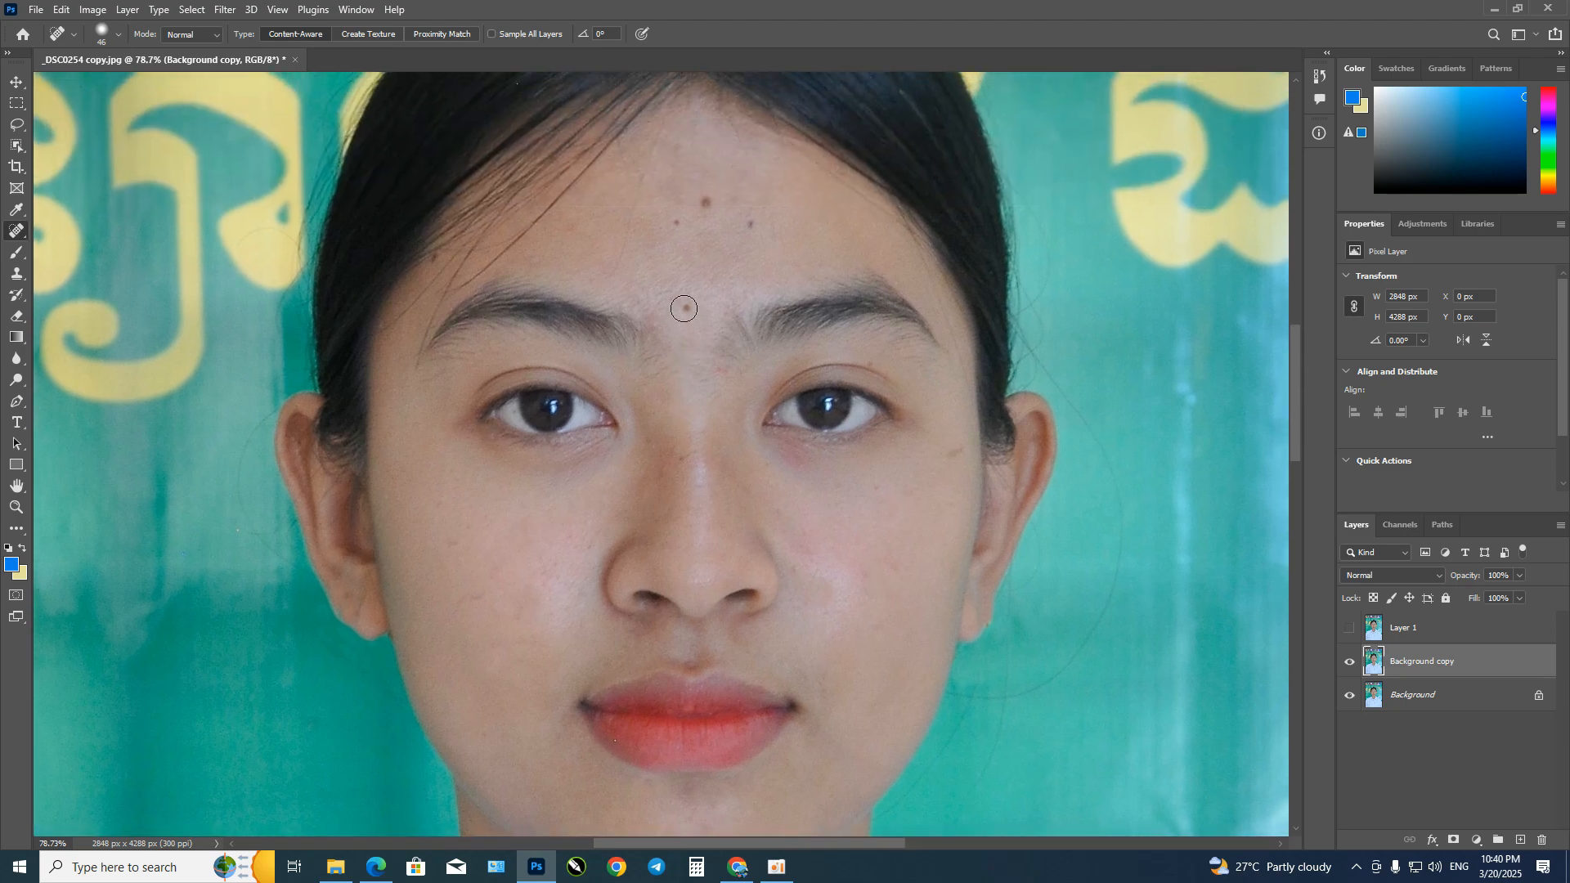
pyautogui.click(685, 308)
pyautogui.click(708, 204)
pyautogui.click(688, 222)
pyautogui.click(700, 200)
pyautogui.click(749, 226)
pyautogui.click(680, 157)
pyautogui.click(734, 197)
pyautogui.click(664, 189)
# Step: Heal the remaining faint spots around the image-right nostril and on the image-right cheek
pyautogui.click(754, 615)
pyautogui.scroll(-3, 793, 507)
pyautogui.click(810, 397)
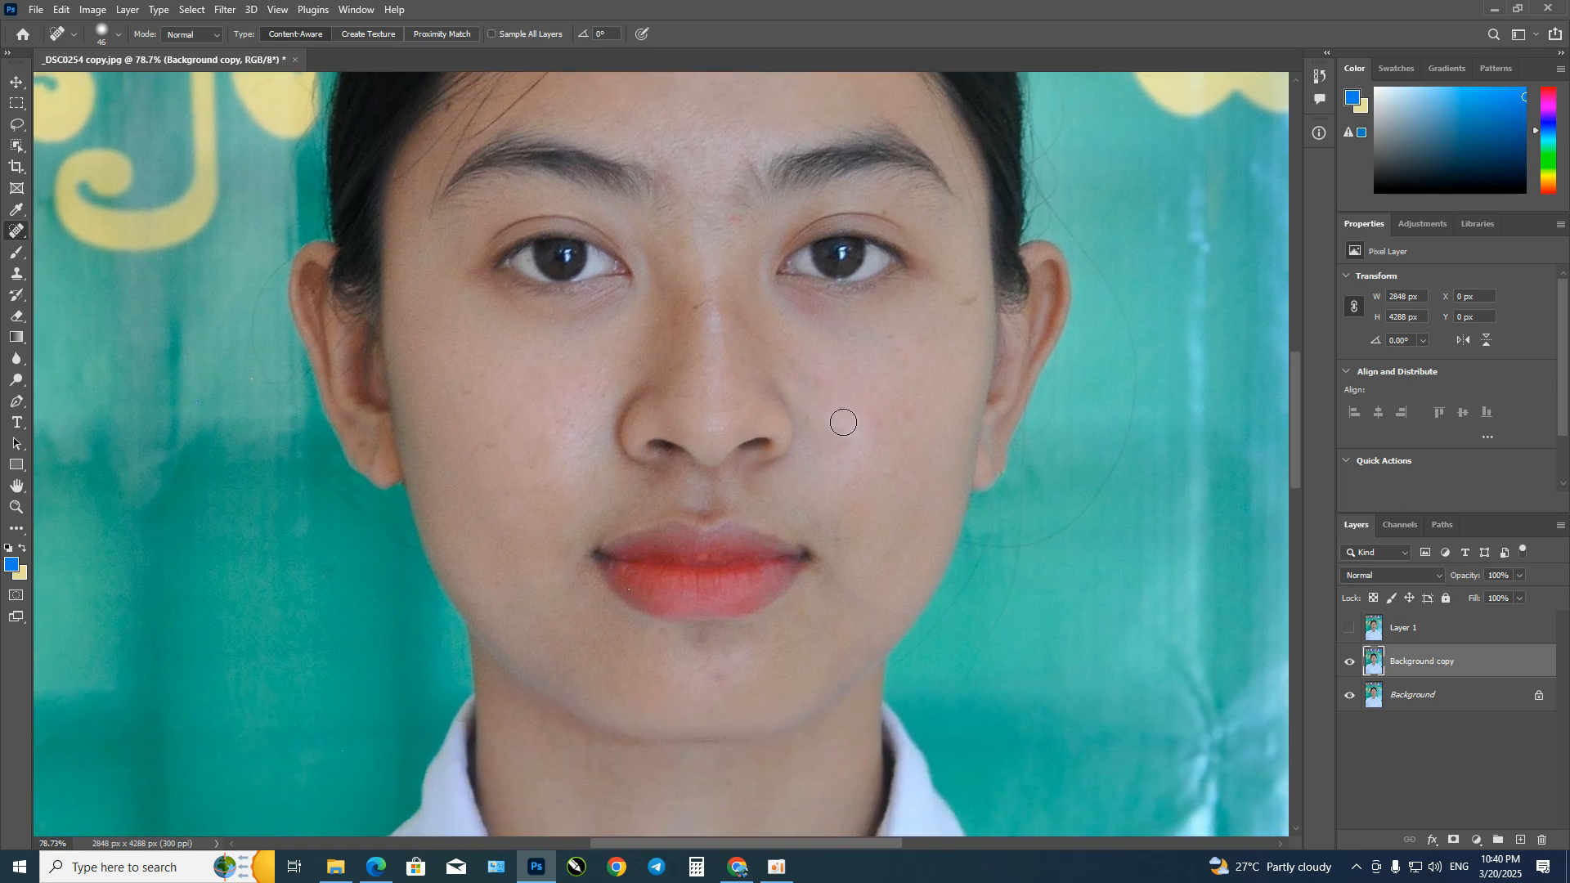
pyautogui.click(866, 426)
pyautogui.click(811, 418)
pyautogui.click(912, 418)
# Step: Compare the original with the two retouched versions by toggling Background copy and Layer 1, ending with both shown
pyautogui.press('z')
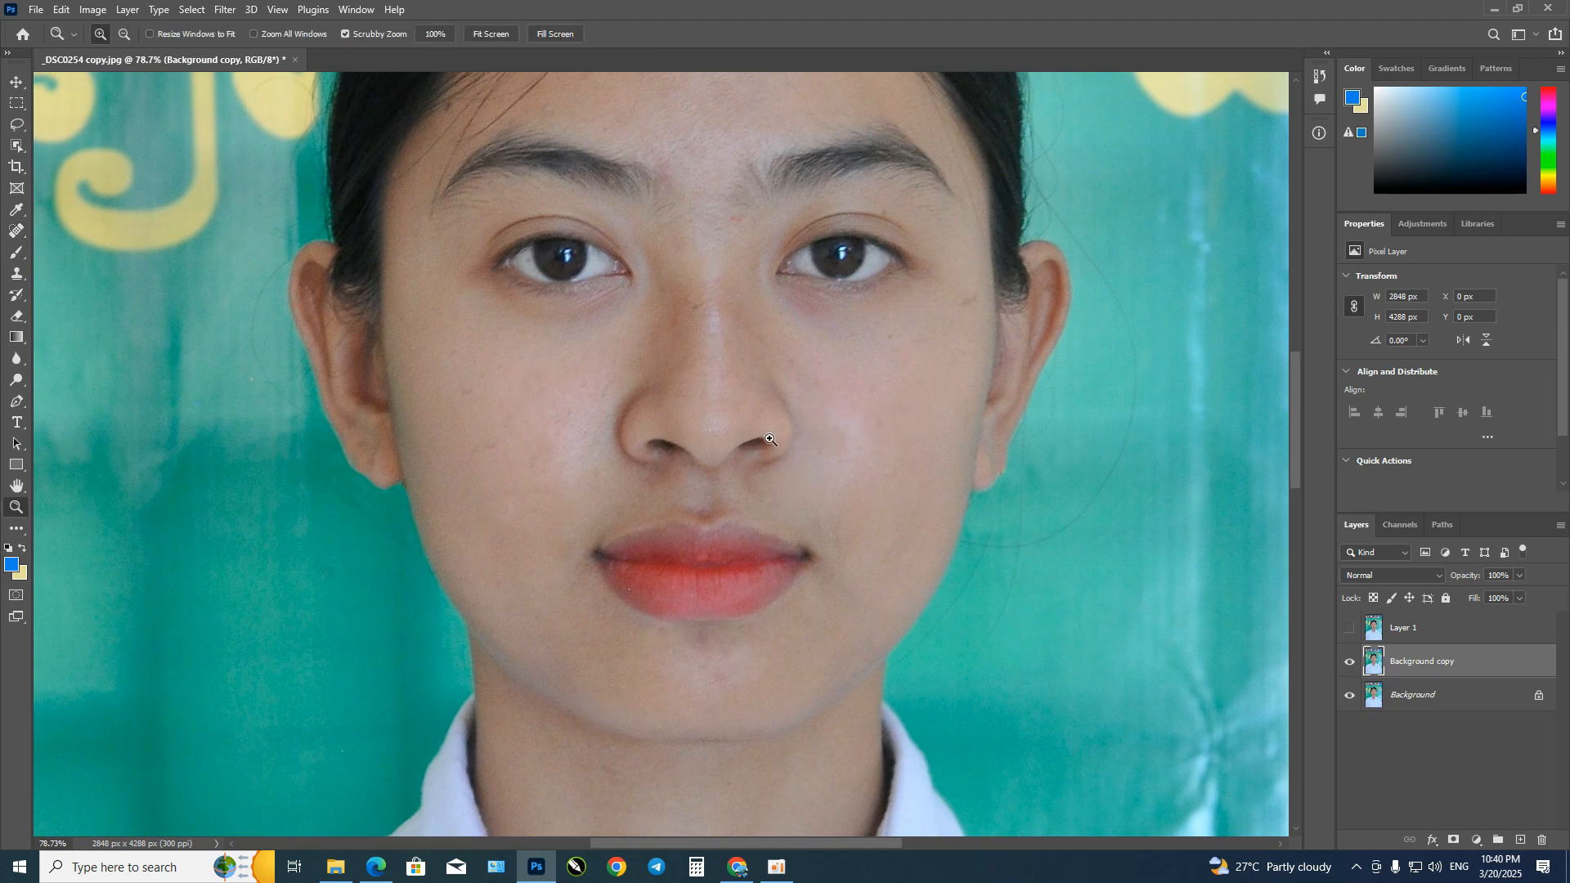
pyautogui.moveTo(765, 433)
pyautogui.mouseDown()
pyautogui.moveTo(722, 395)
pyautogui.moveTo(736, 416)
pyautogui.mouseUp()
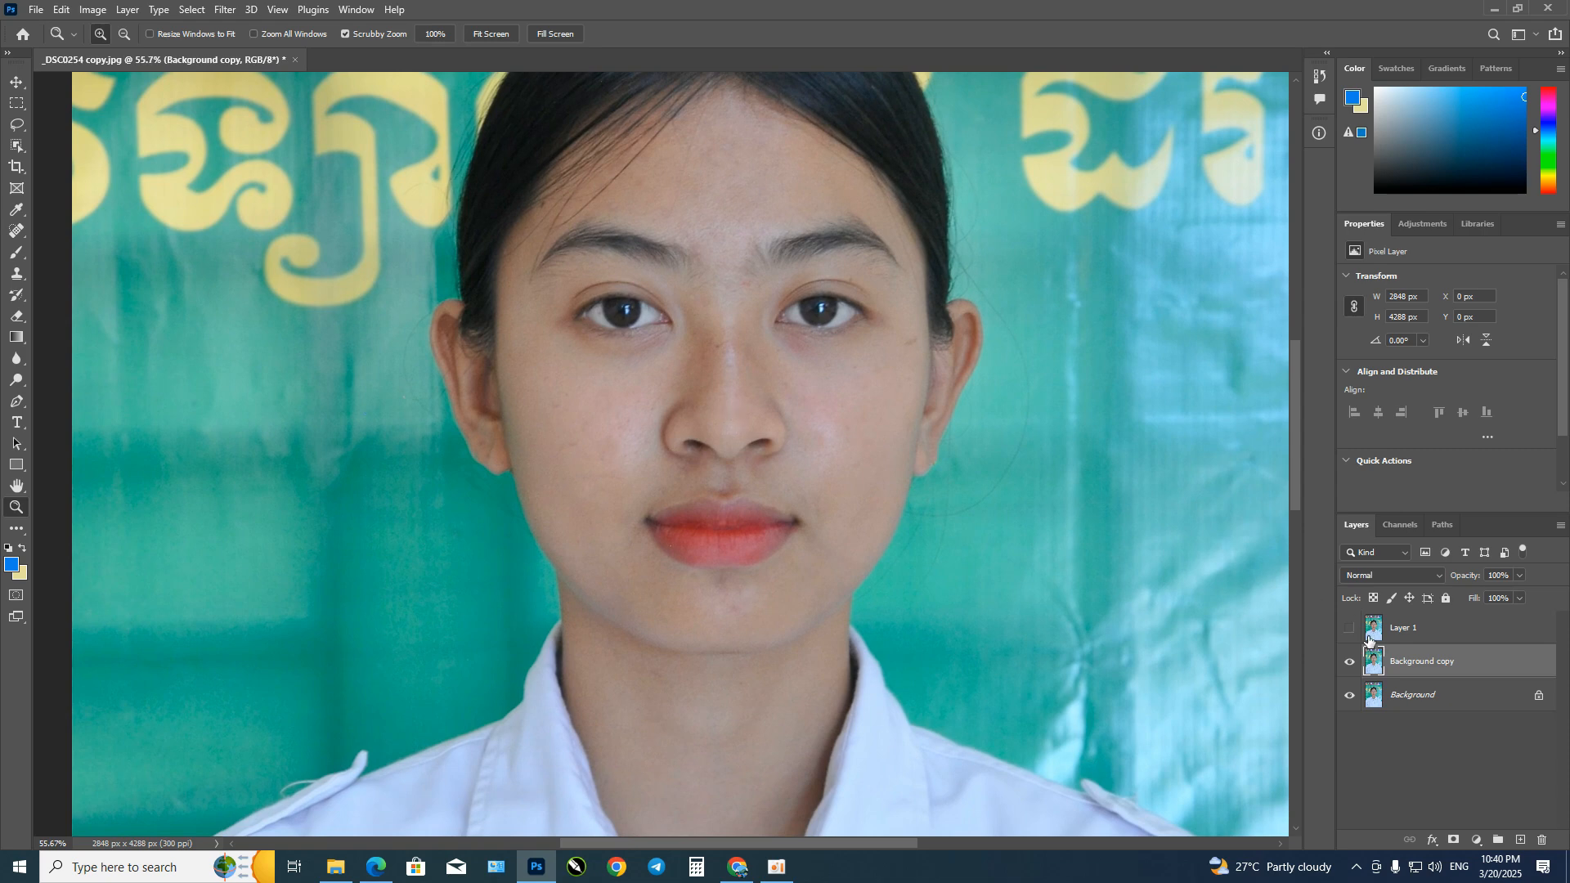
pyautogui.click(1349, 663)
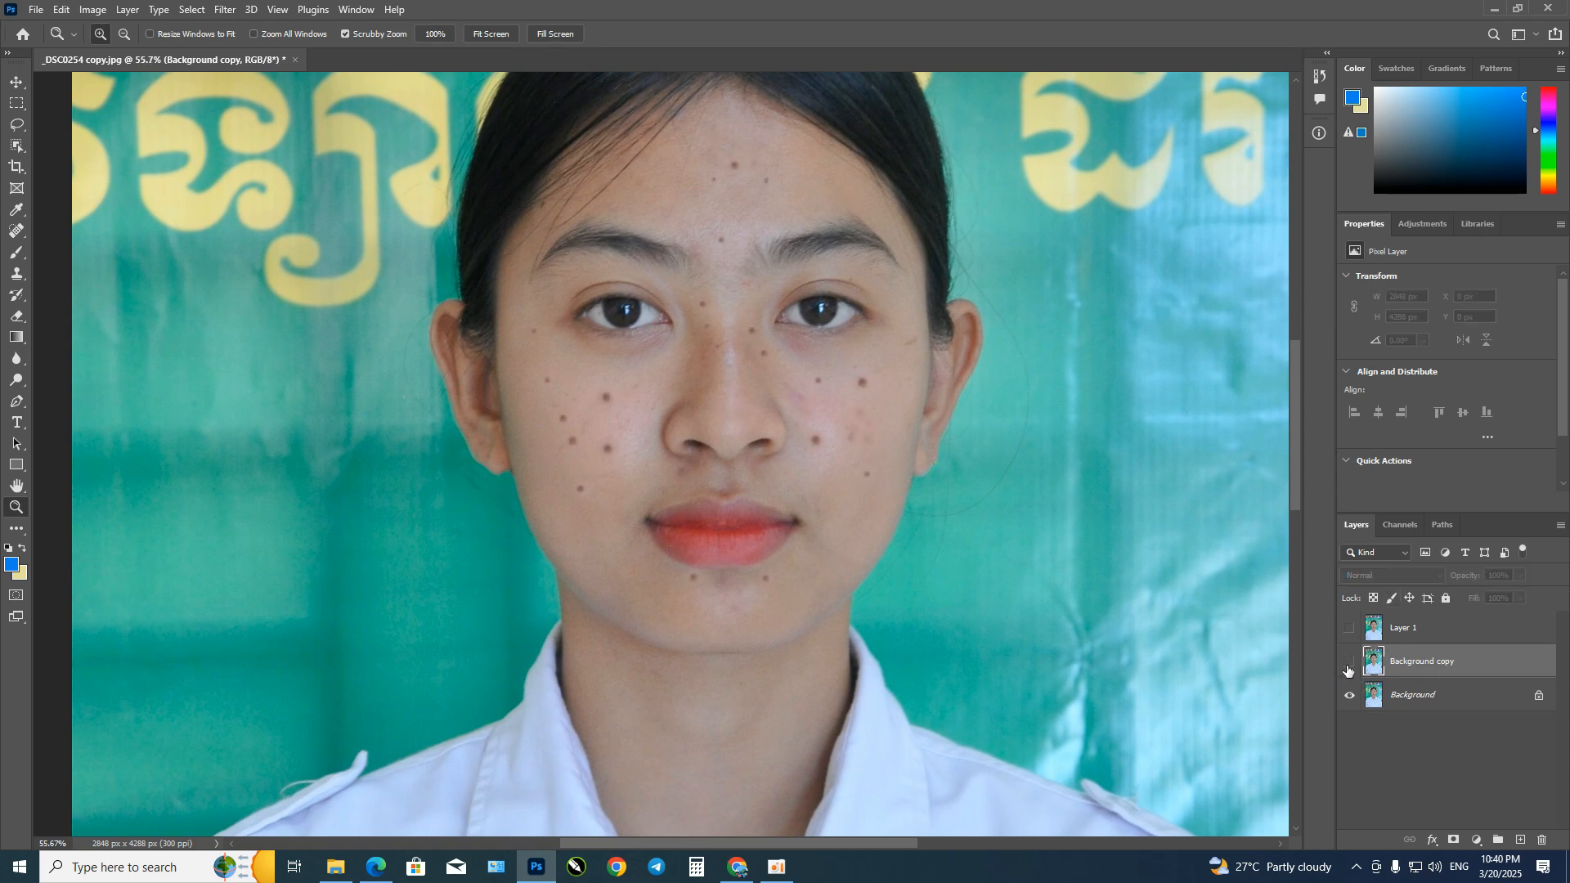
pyautogui.click(1350, 628)
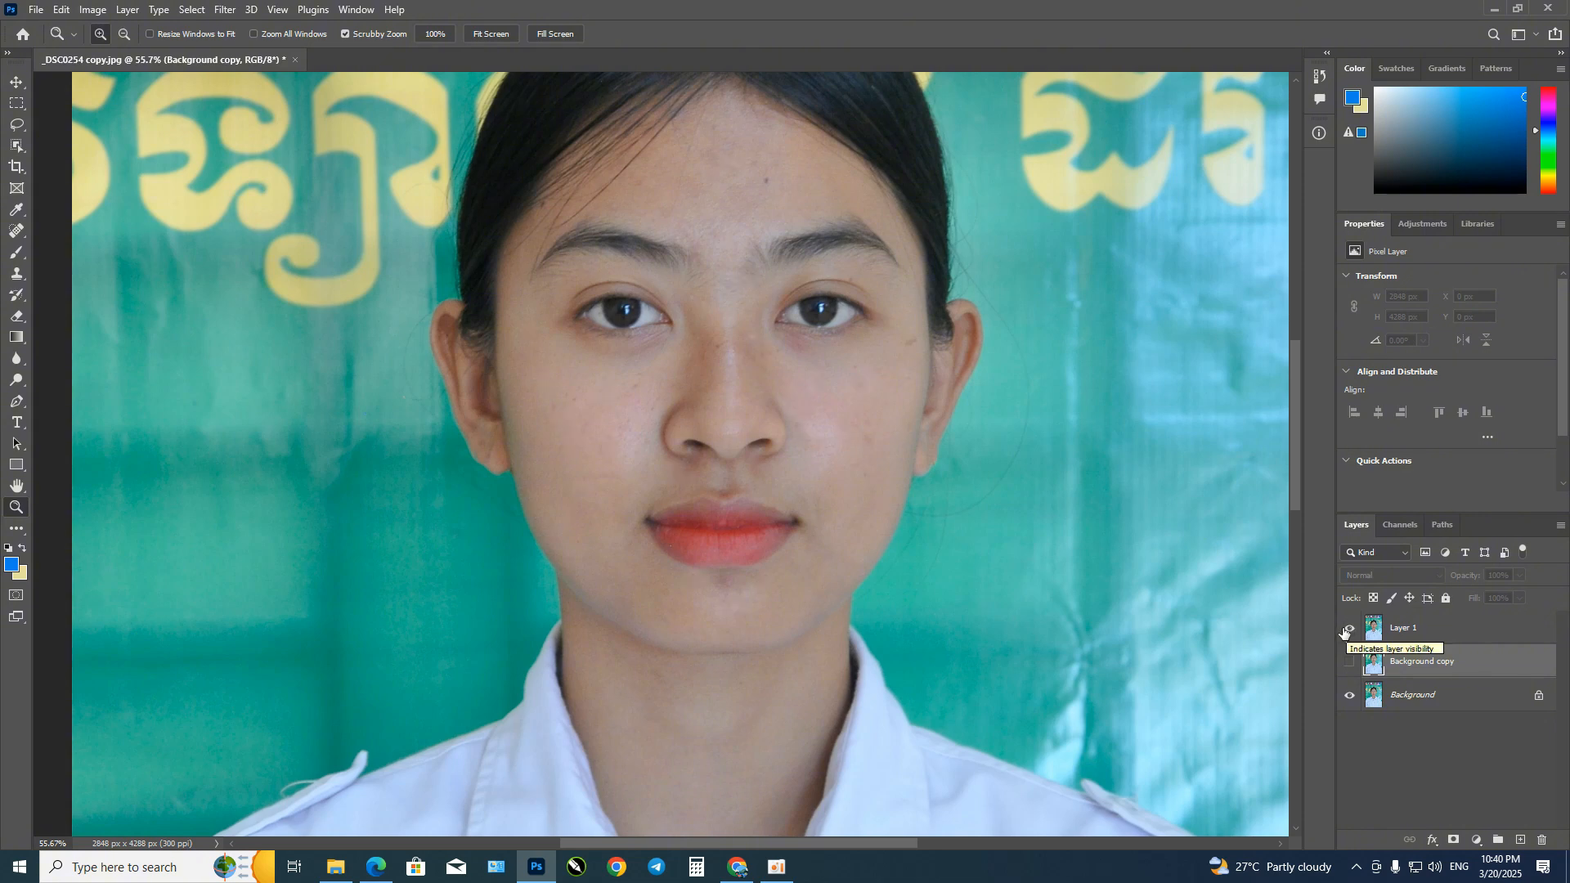
pyautogui.click(1344, 630)
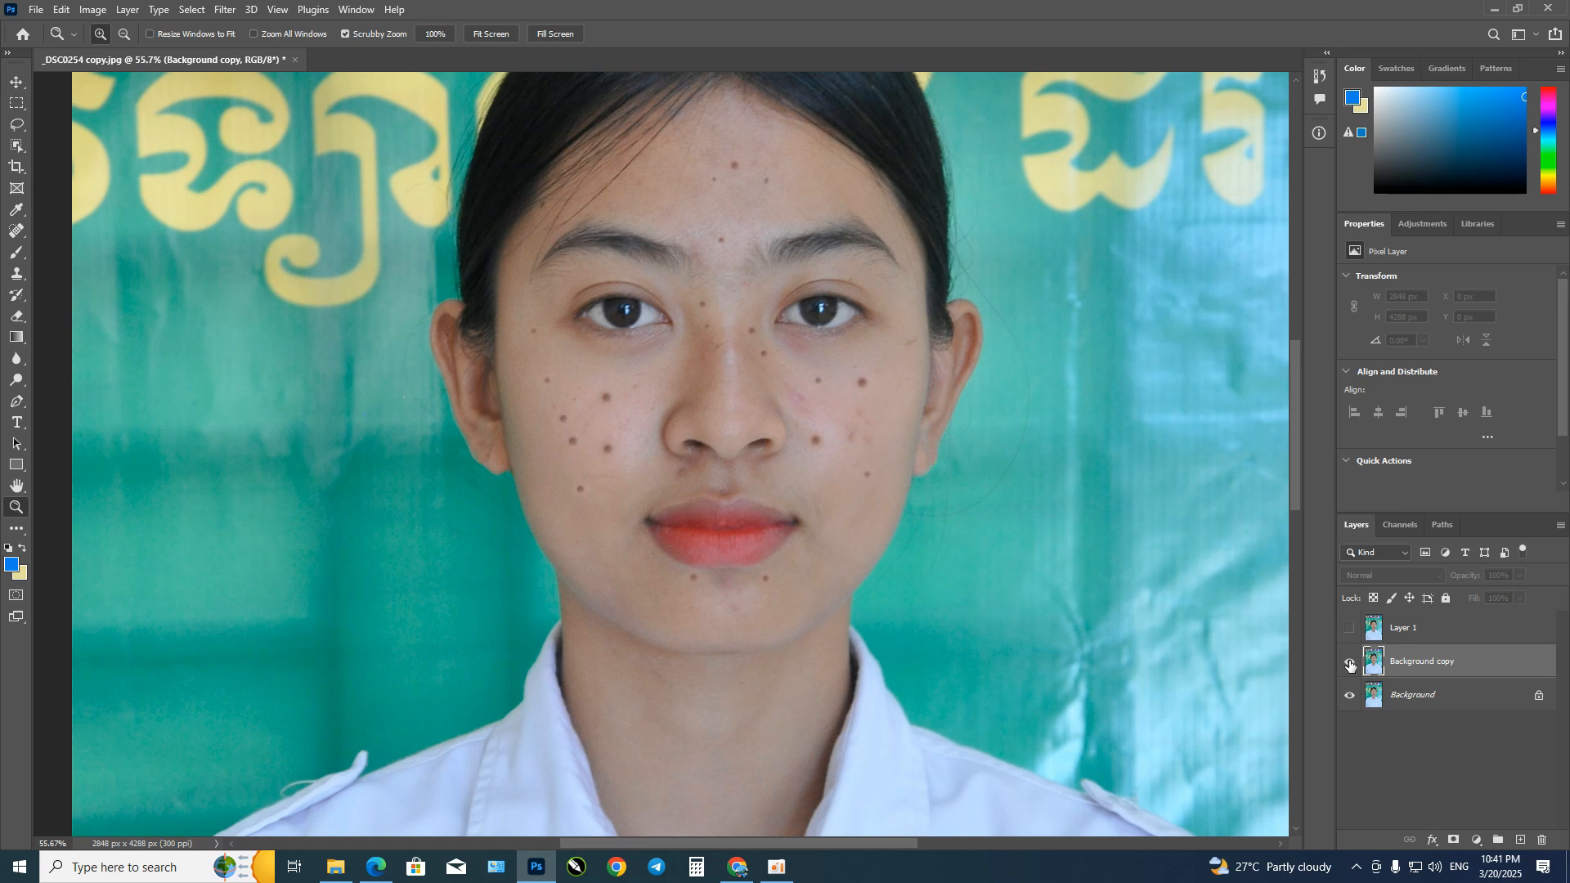
pyautogui.click(1350, 663)
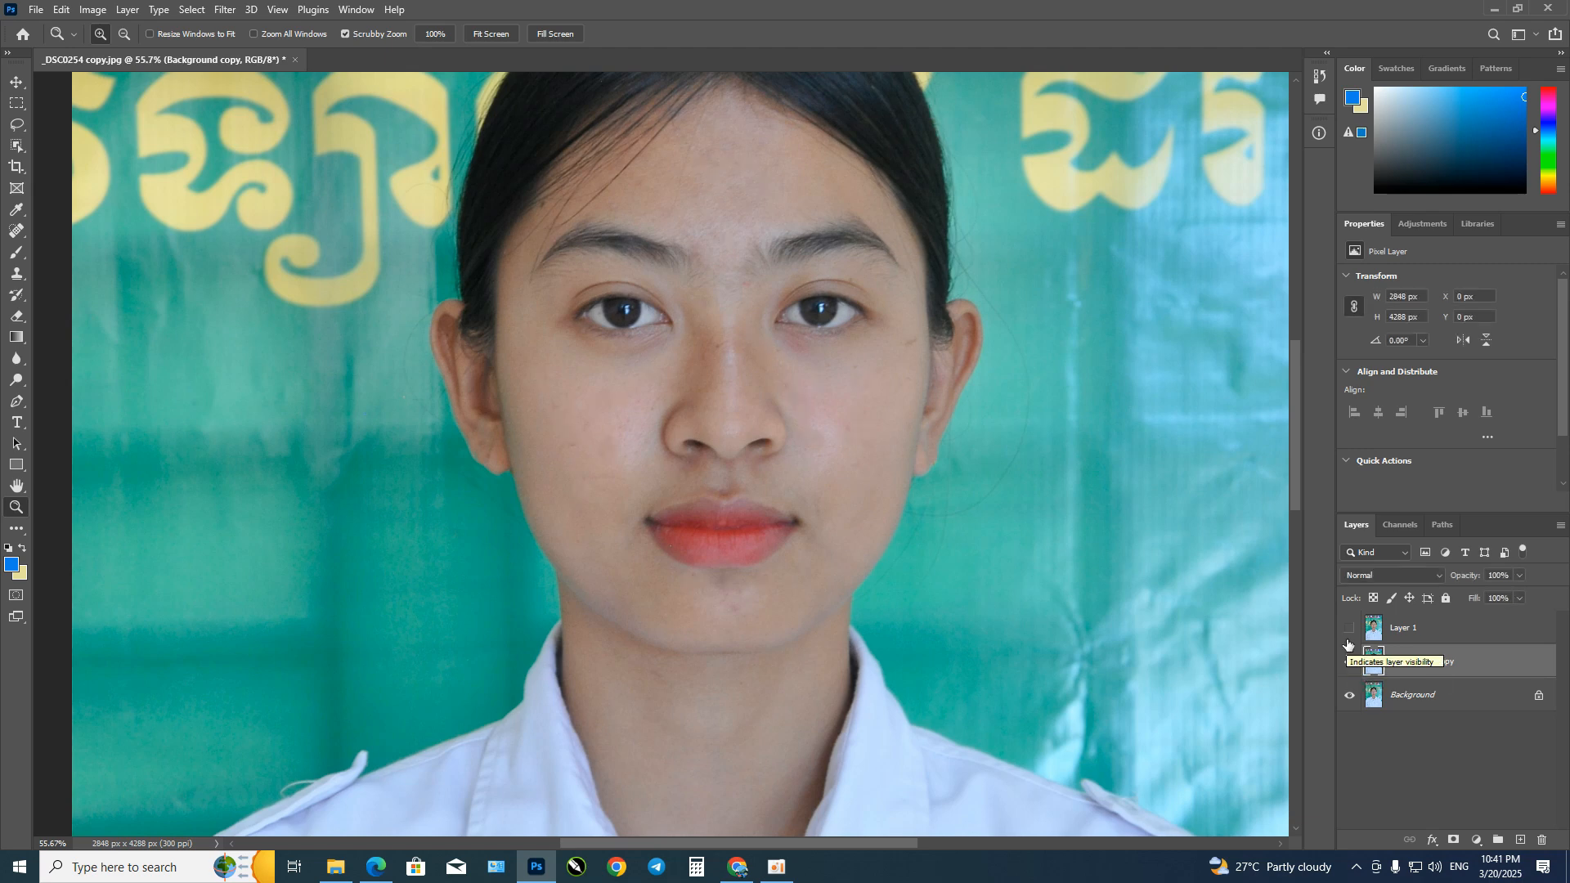
pyautogui.click(1350, 629)
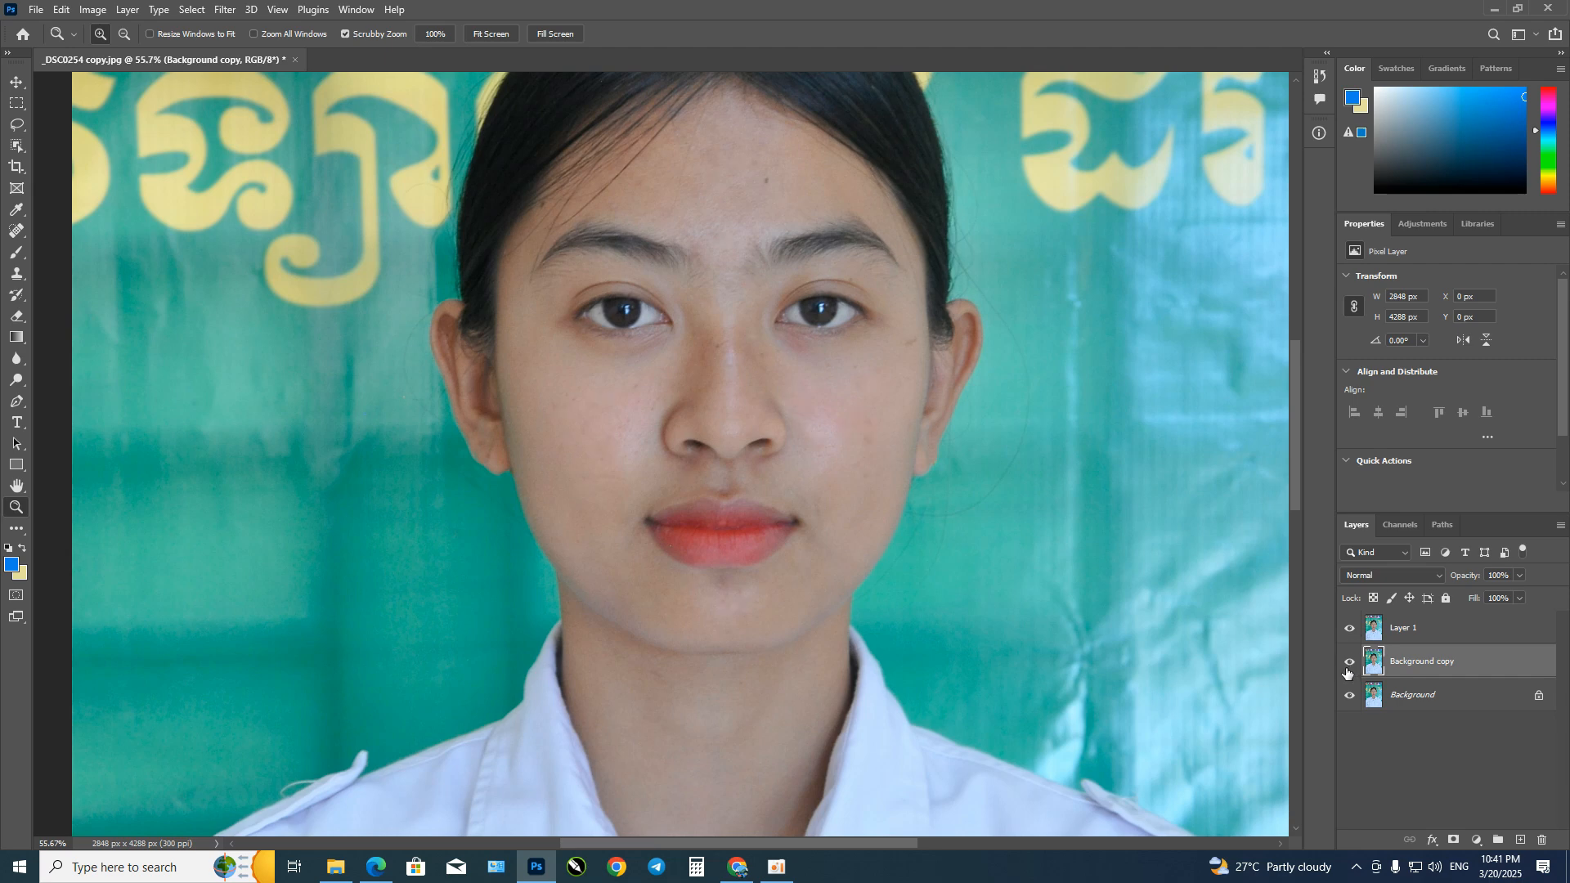